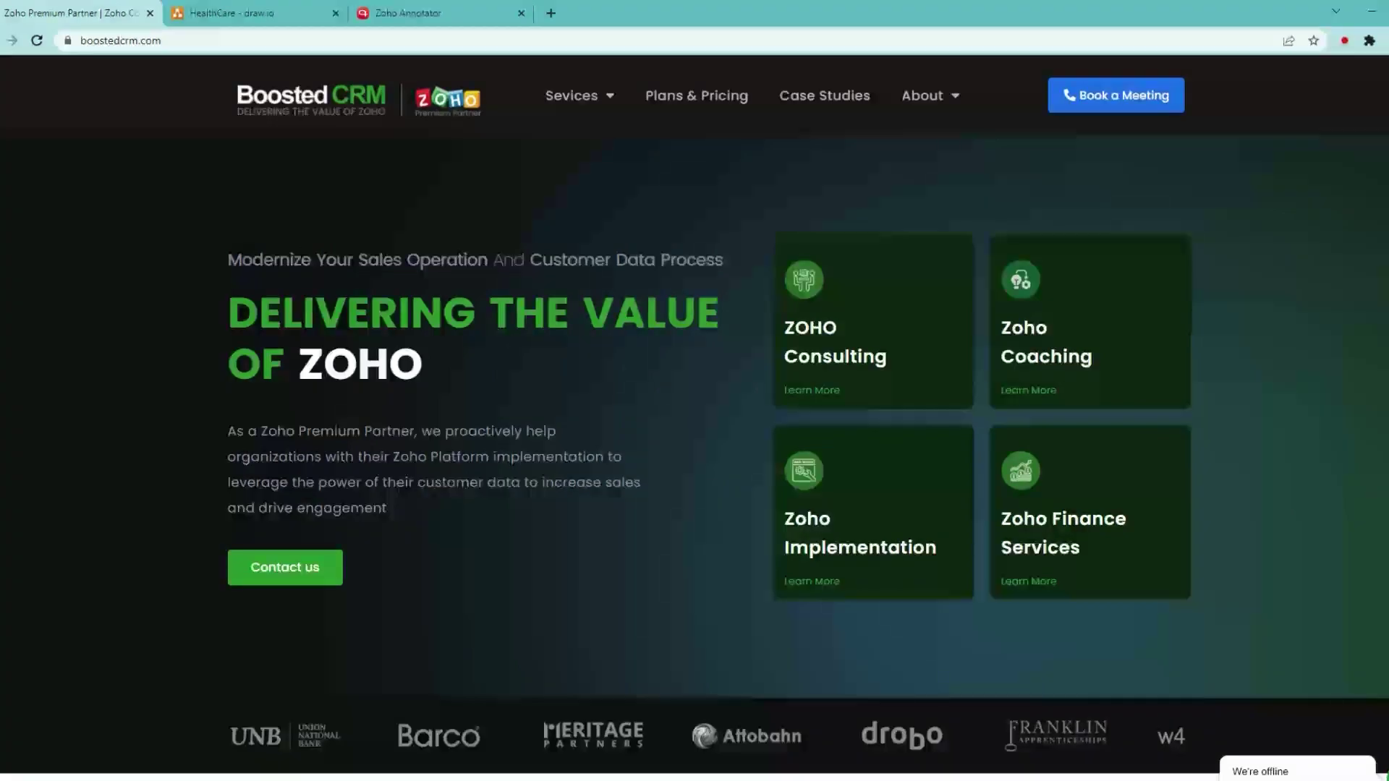
# Switch to the HealthCare diagram in draw.io and select its personalized-diagnostics website mockup image.
pyautogui.click(238, 13)
pyautogui.scroll(5, 506, 275)
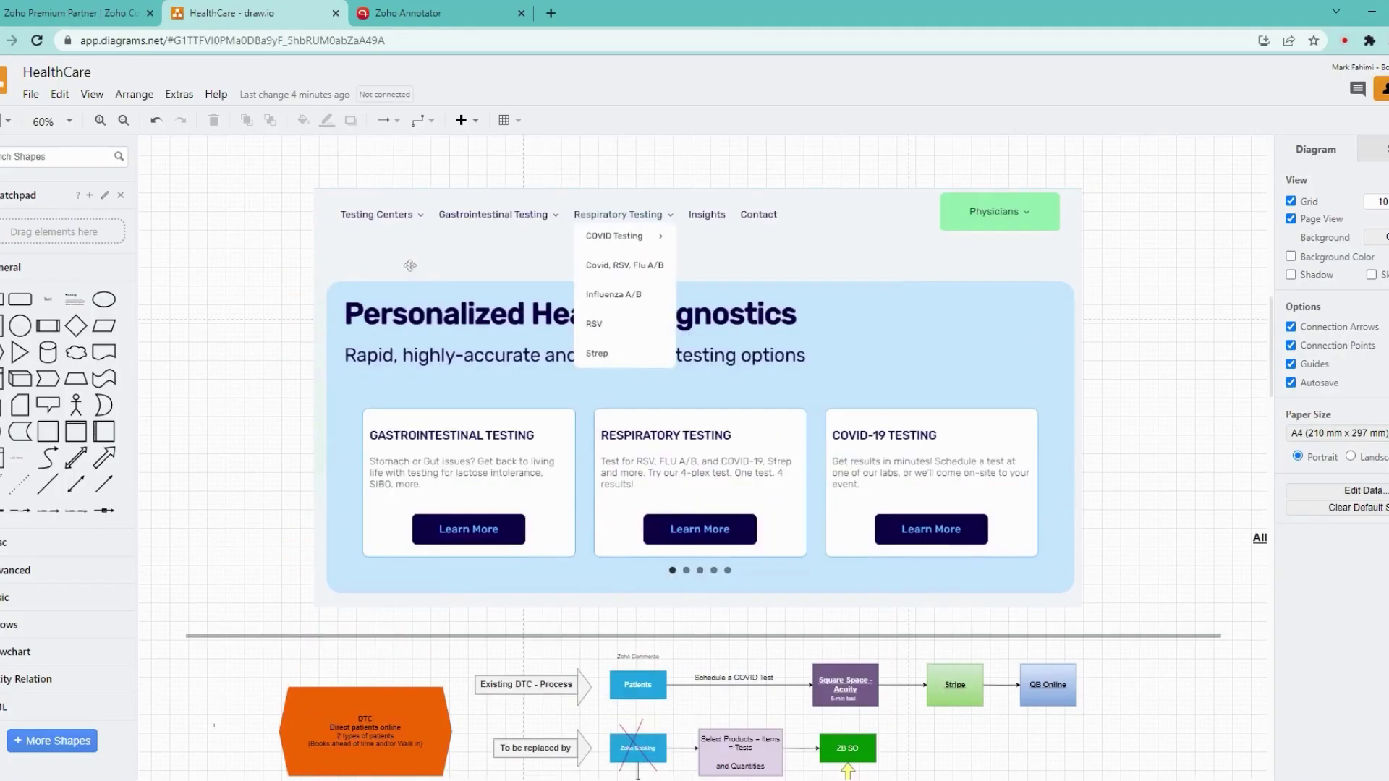
pyautogui.scroll(1, 507, 275)
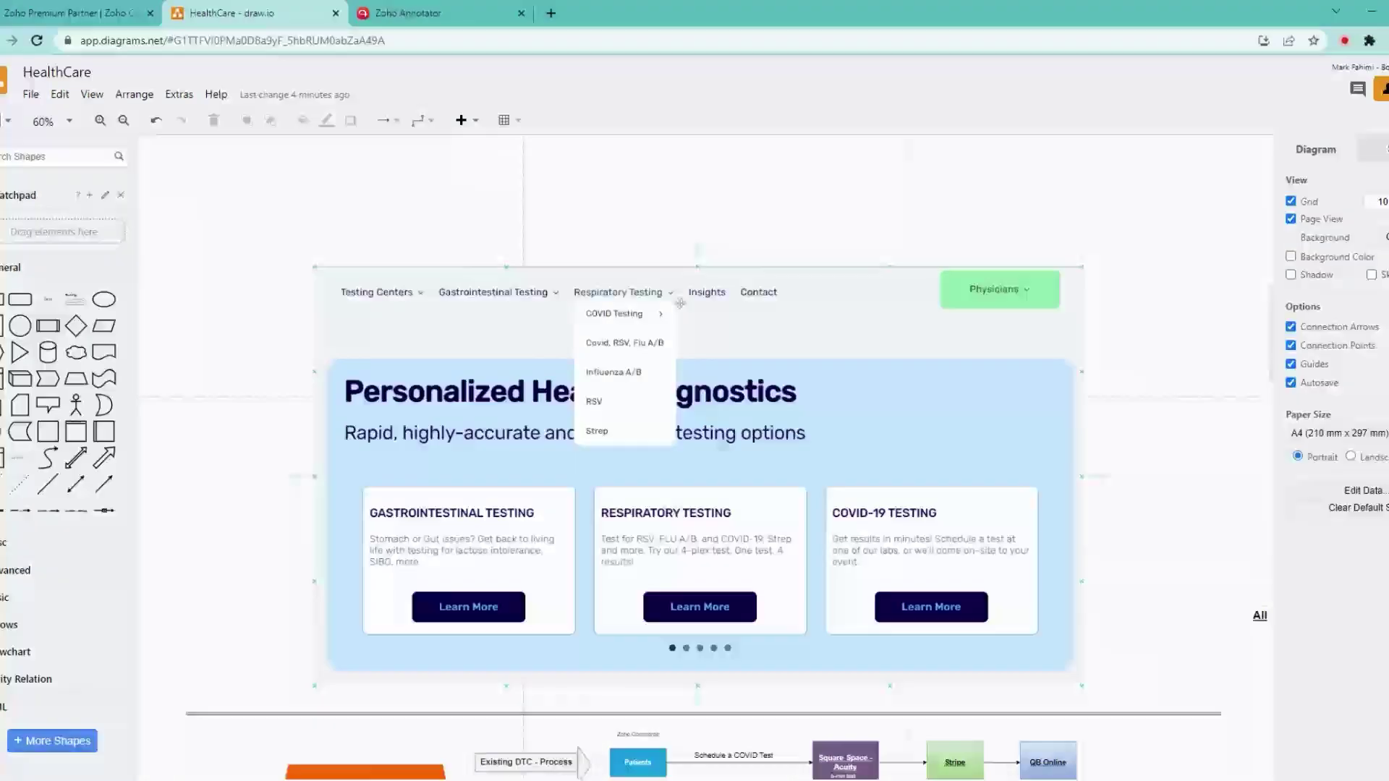
pyautogui.click(639, 312)
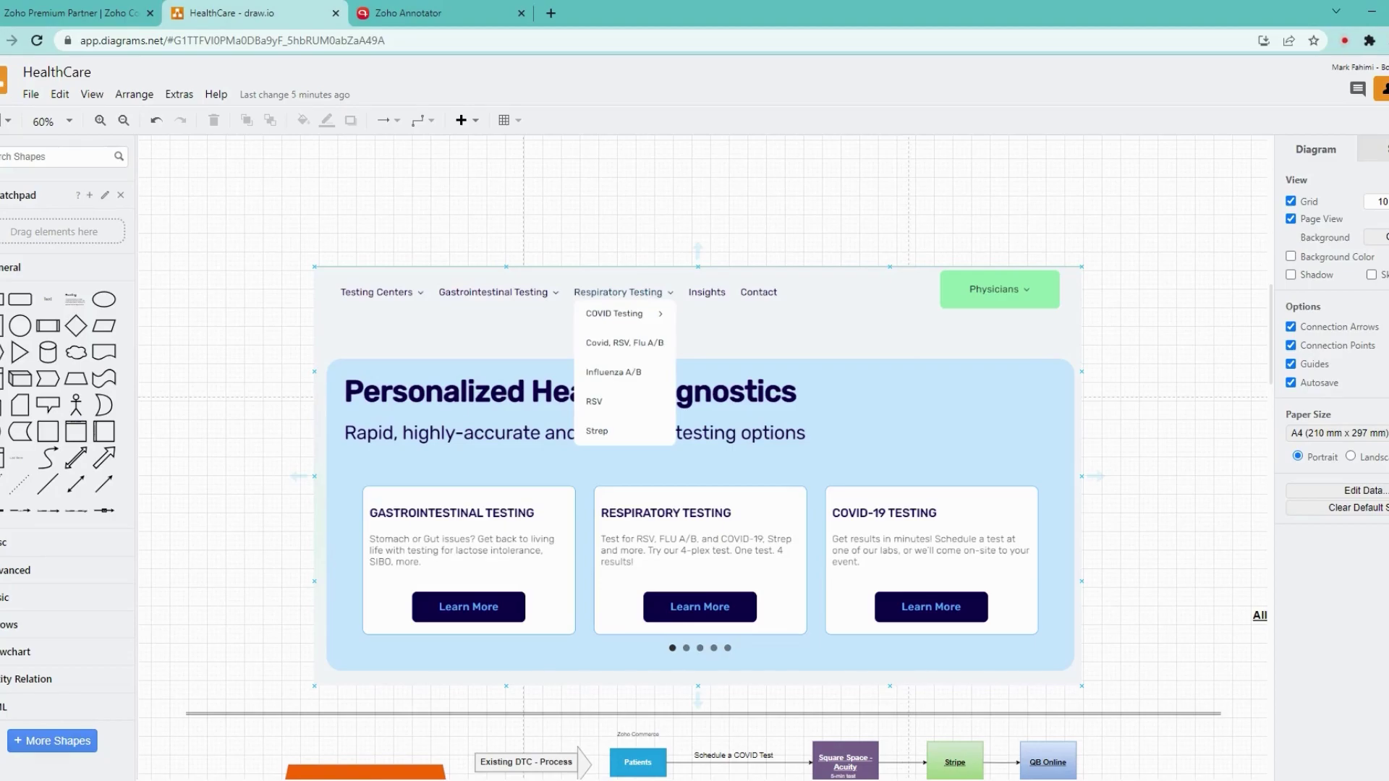
pyautogui.scroll(-4, 609, 387)
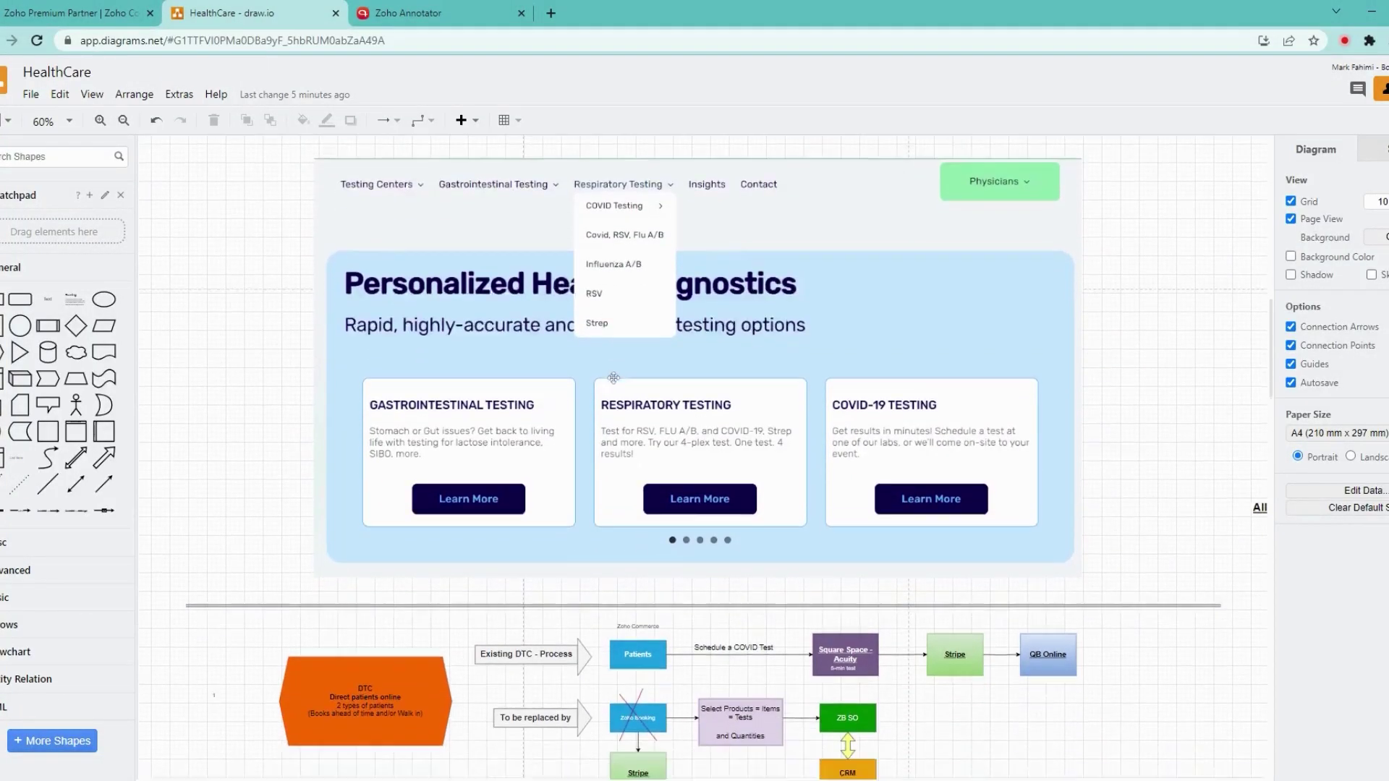
# Scroll to the Medical Practitioner flow and select the Zoho Books sales order box.
pyautogui.scroll(-5, 610, 387)
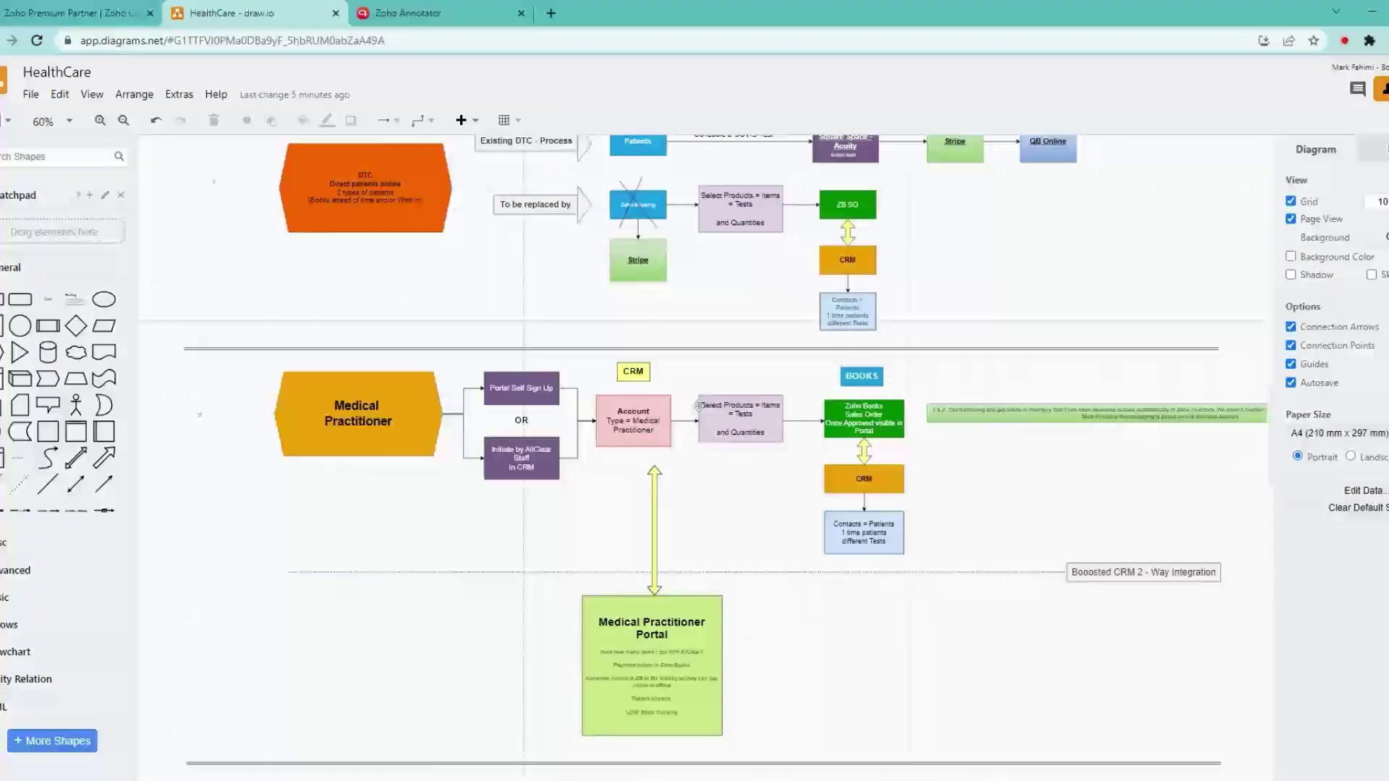
pyautogui.moveTo(681, 417)
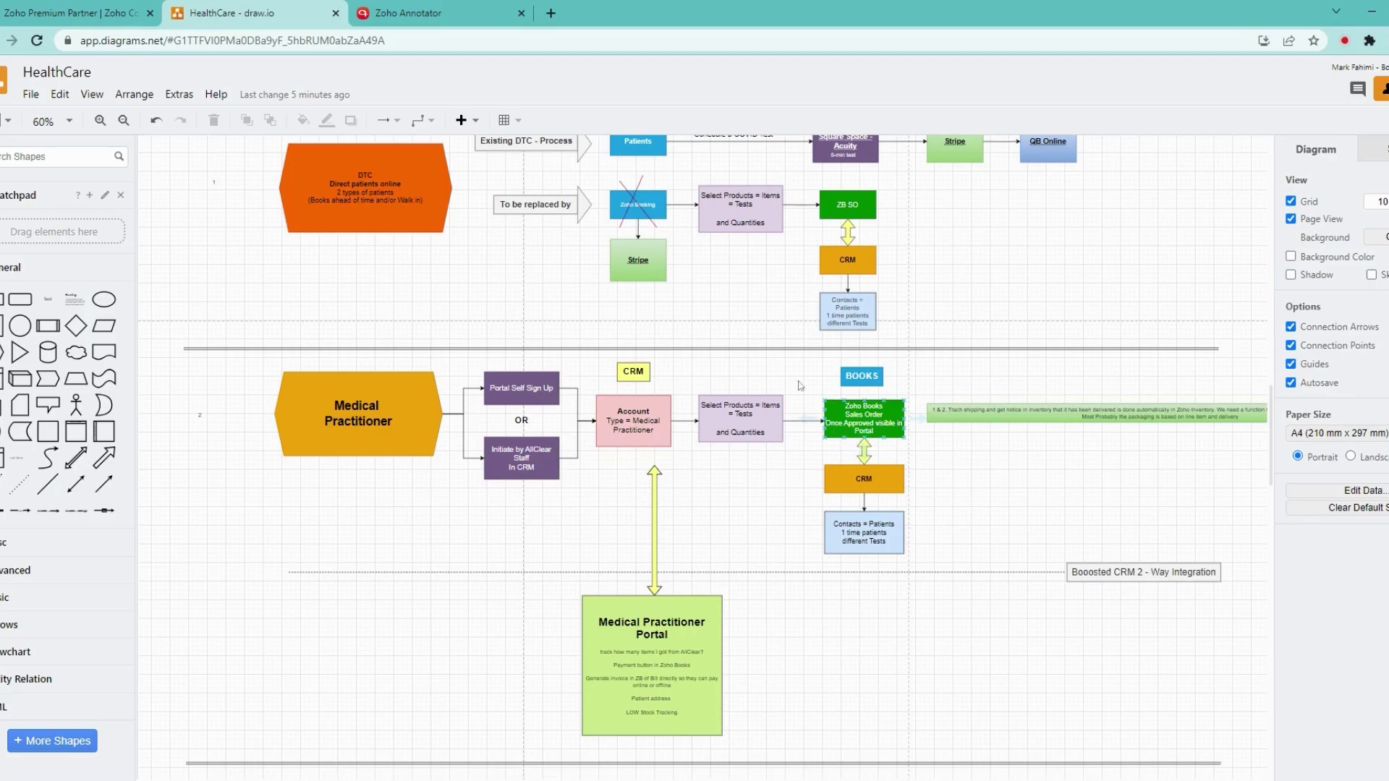
pyautogui.click(844, 423)
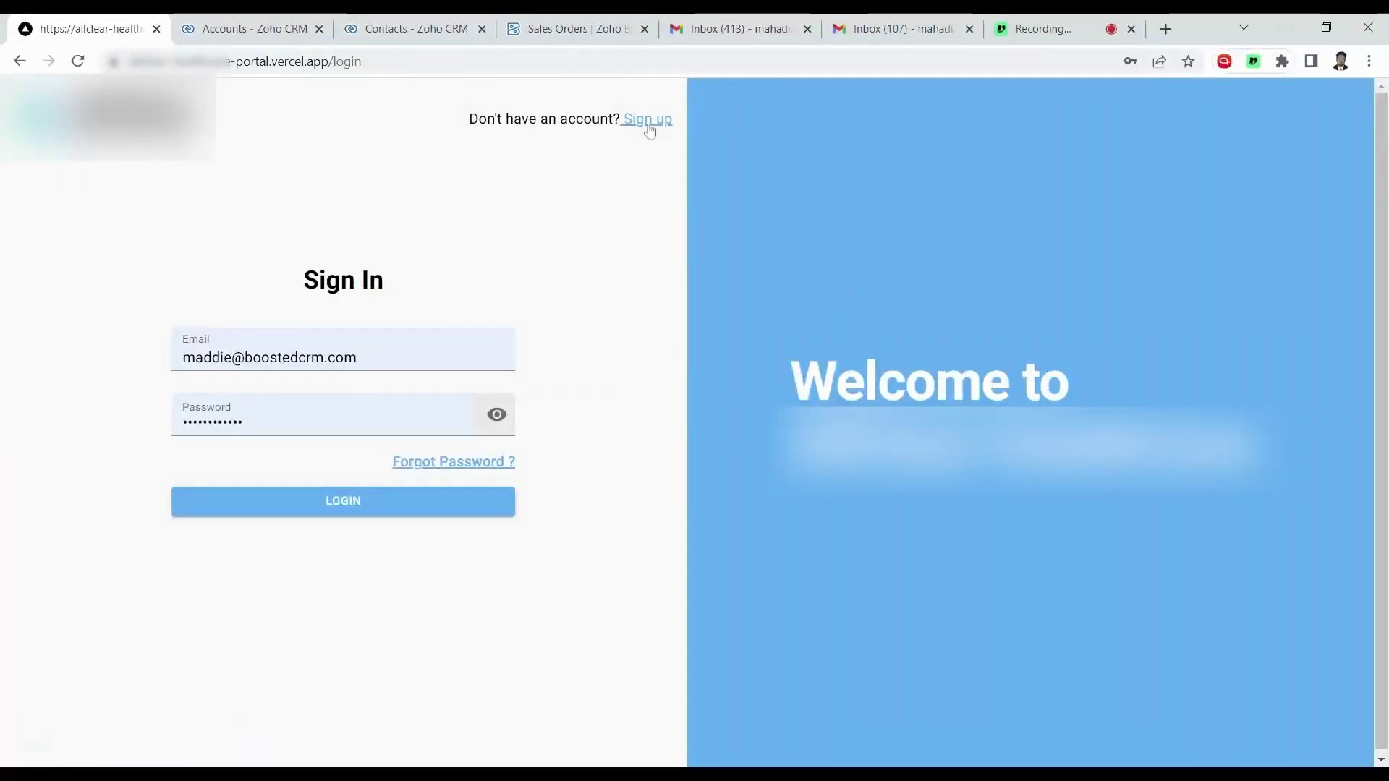
# On the portal sign-up form, enter company BoostedCRM and the practitioner's first name, last name and email.
pyautogui.click(648, 123)
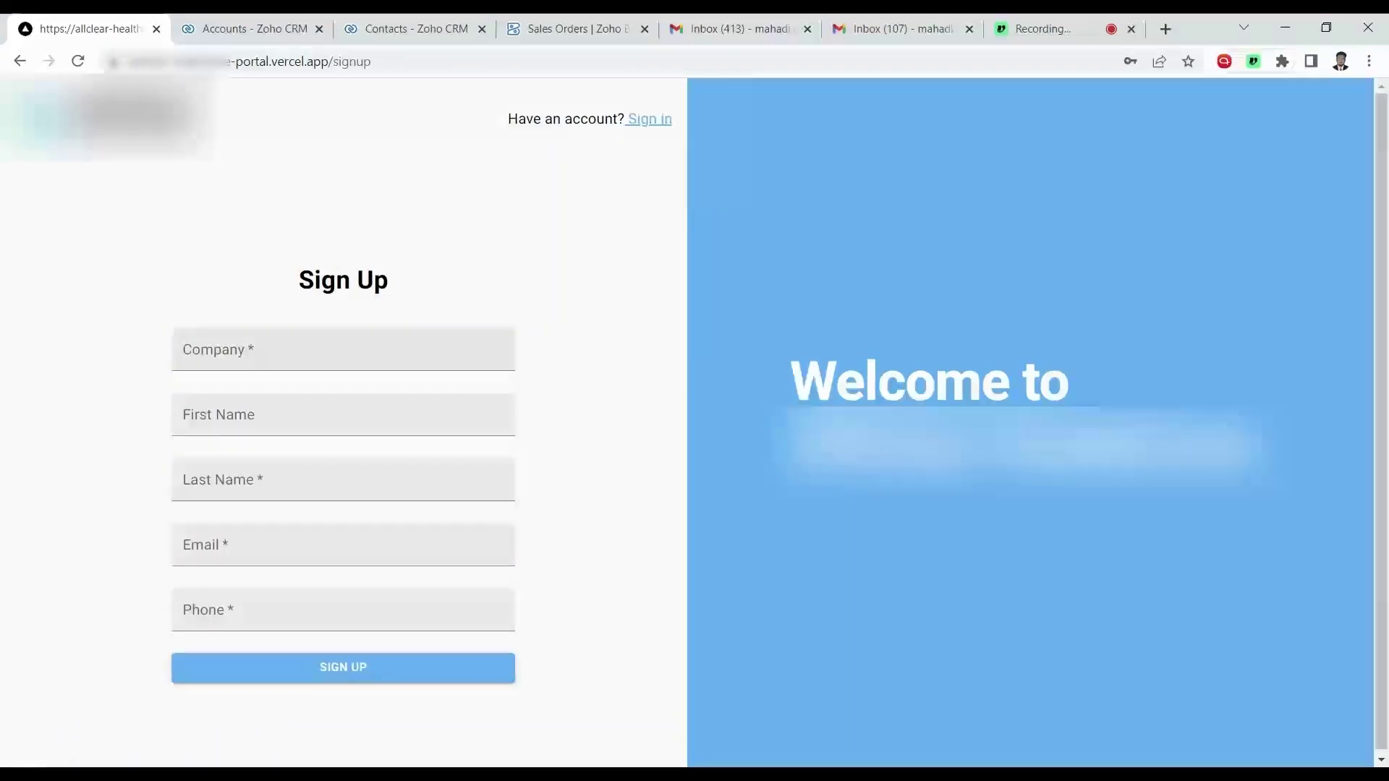
pyautogui.click(343, 349)
pyautogui.write('BoostedCRM')
pyautogui.press('Tab')
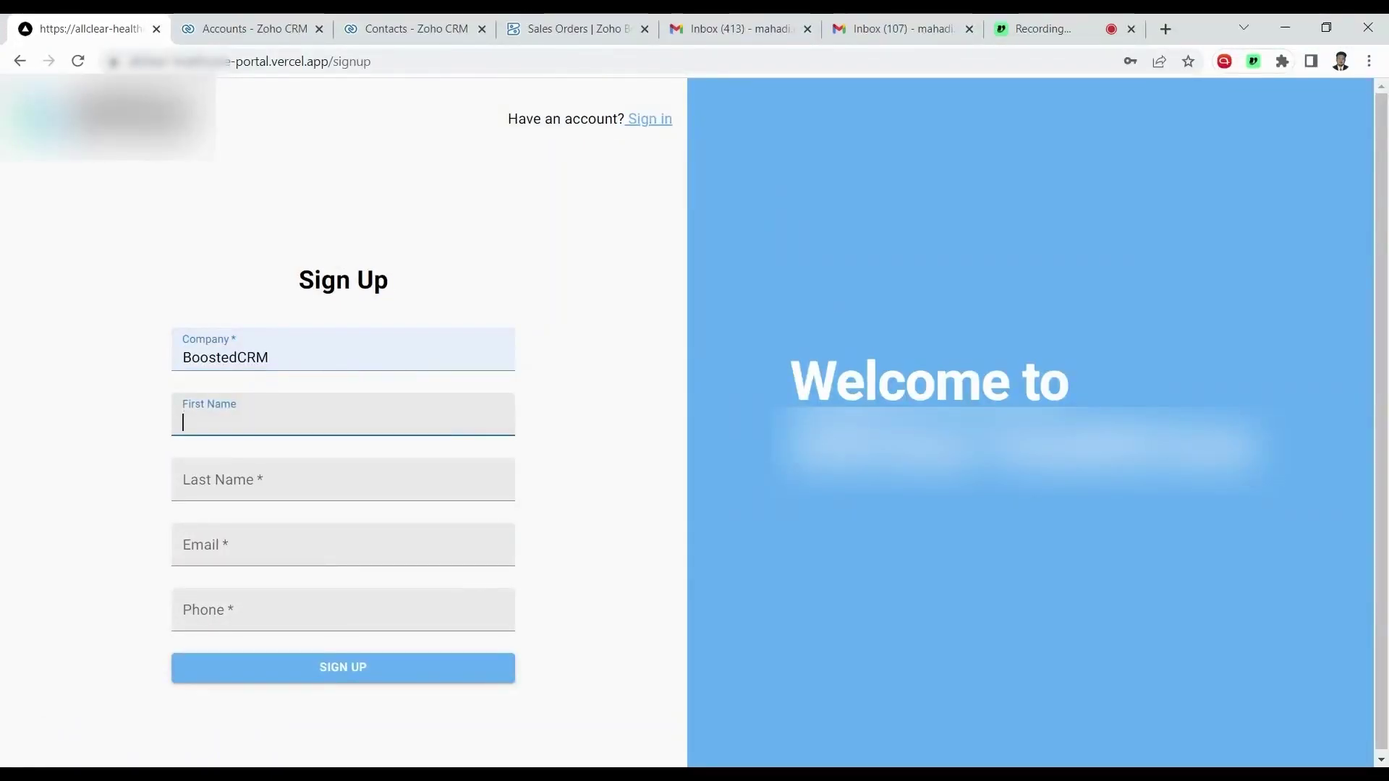
pyautogui.press('Tab')
pyautogui.press('Tab')
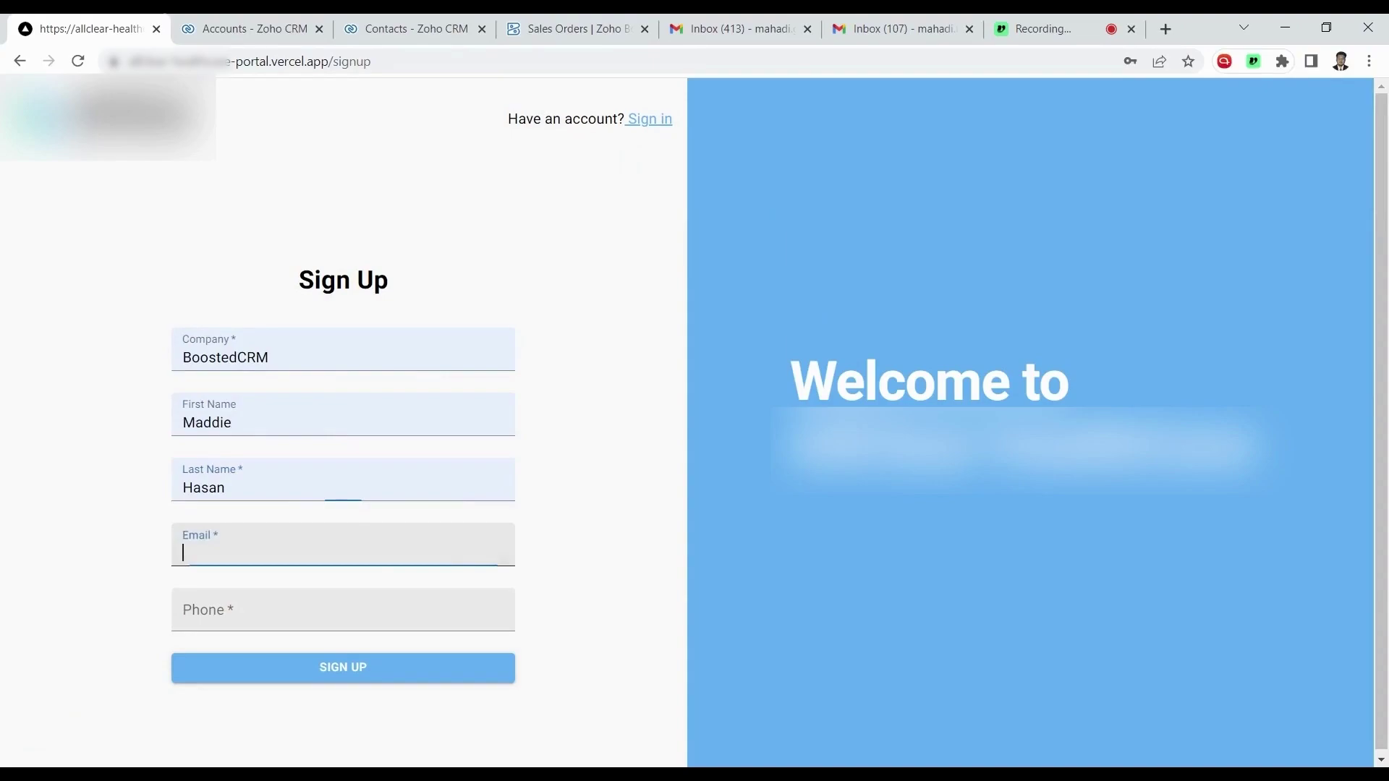
pyautogui.write('MAHADI')
pyautogui.press('BackSpace')
pyautogui.press('BackSpace')
pyautogui.press('BackSpace')
pyautogui.press('BackSpace')
pyautogui.press('BackSpace')
pyautogui.press('BackSpace')
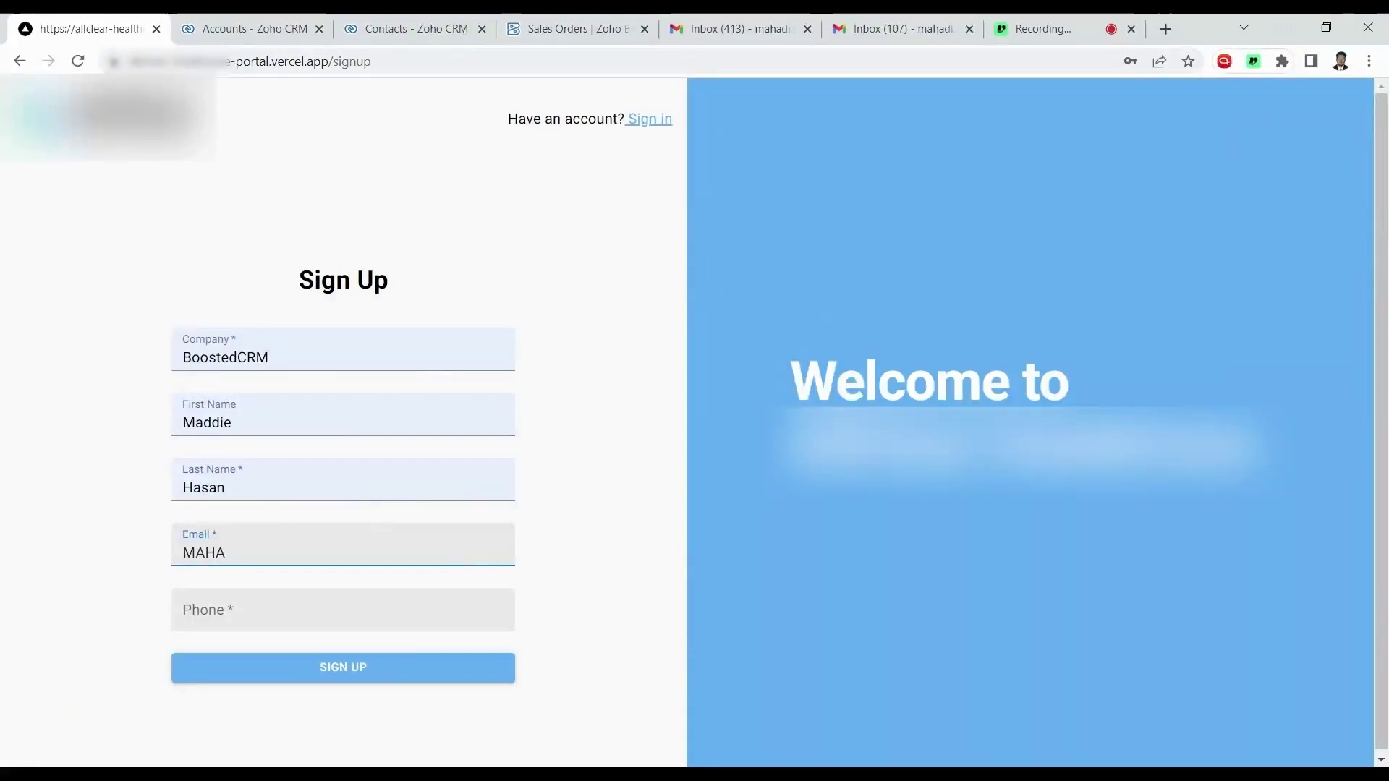
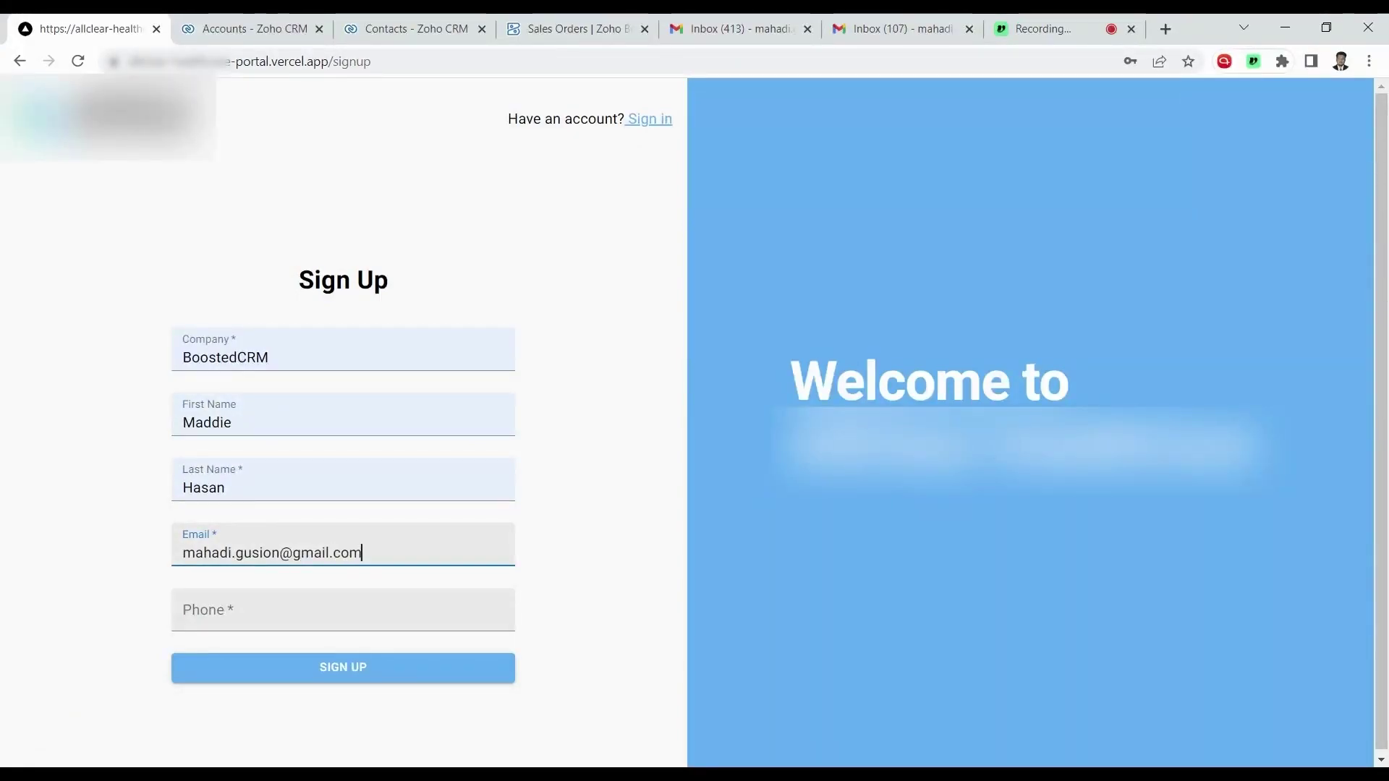
# Paste in the practitioner's phone number, submit the sign-up, and go to Zoho CRM Accounts.
pyautogui.click(262, 615)
pyautogui.hotkey('ctrl', 'v')
pyautogui.click(655, 658)
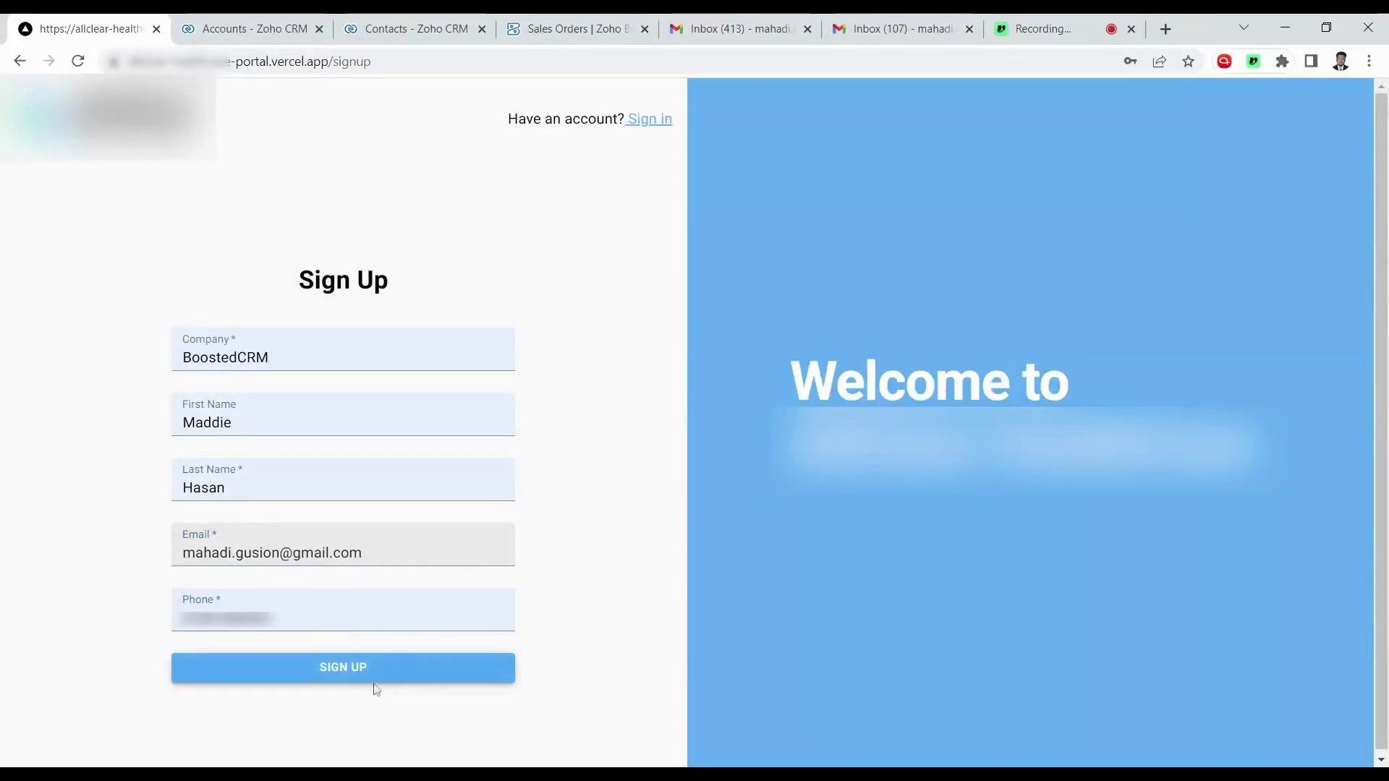
pyautogui.click(353, 678)
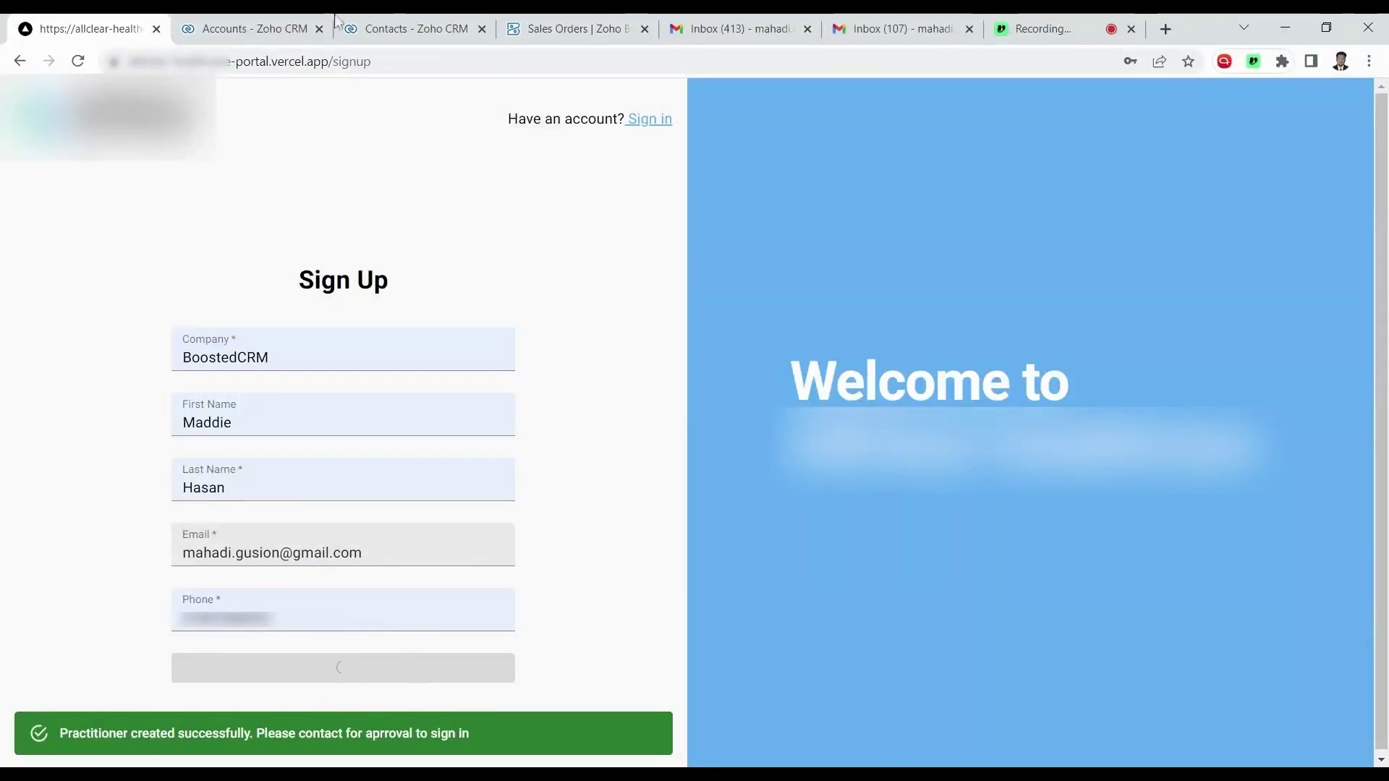
pyautogui.click(249, 27)
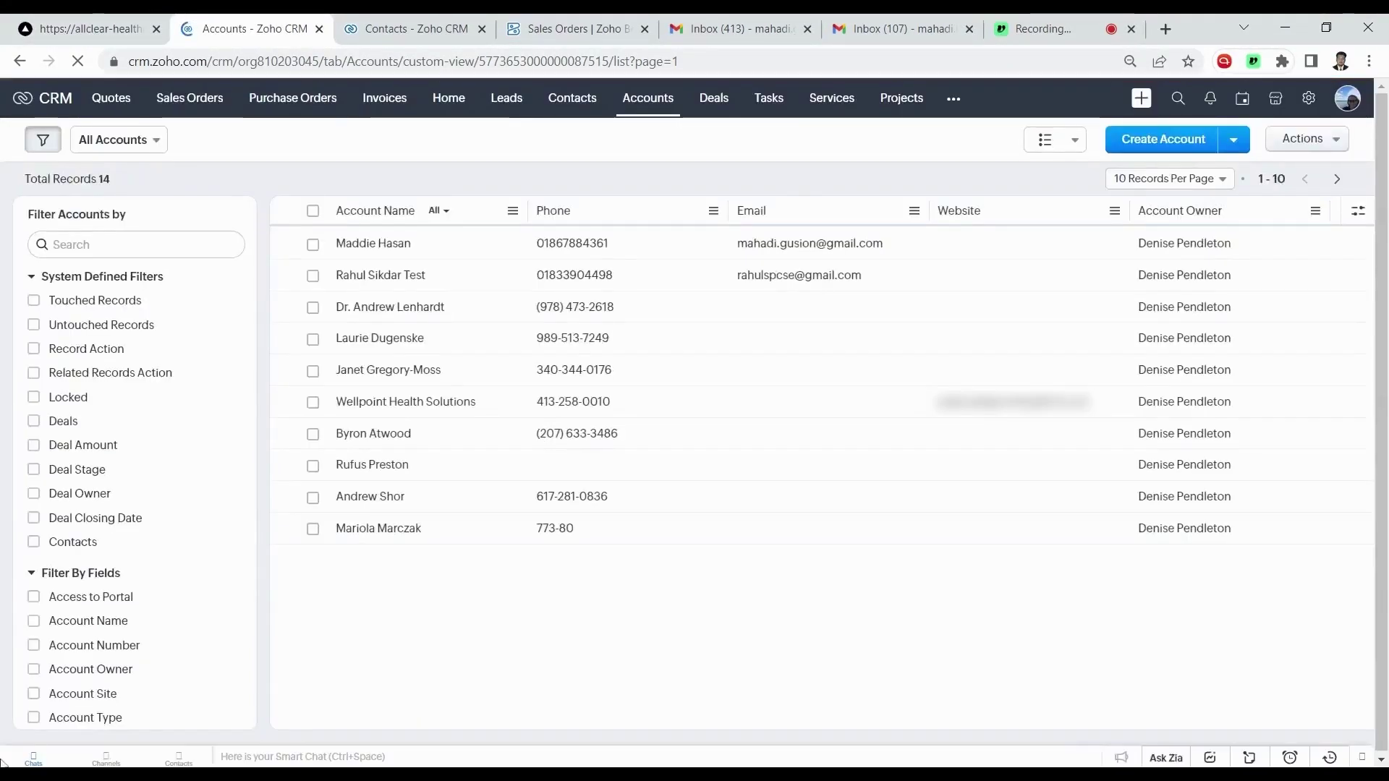
# Open the new practitioner's account record and review its Account Information and Portal Information sections.
pyautogui.click(407, 248)
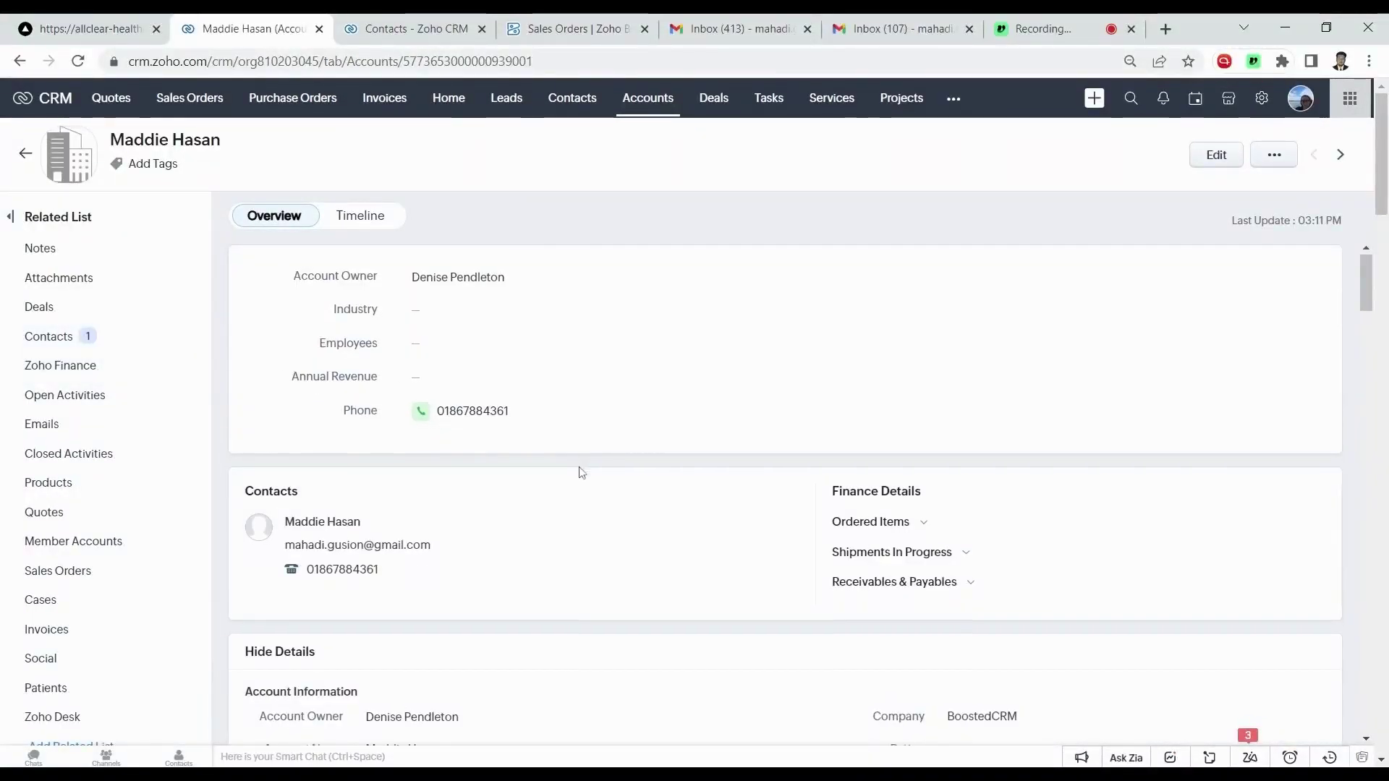
pyautogui.scroll(-5, 582, 472)
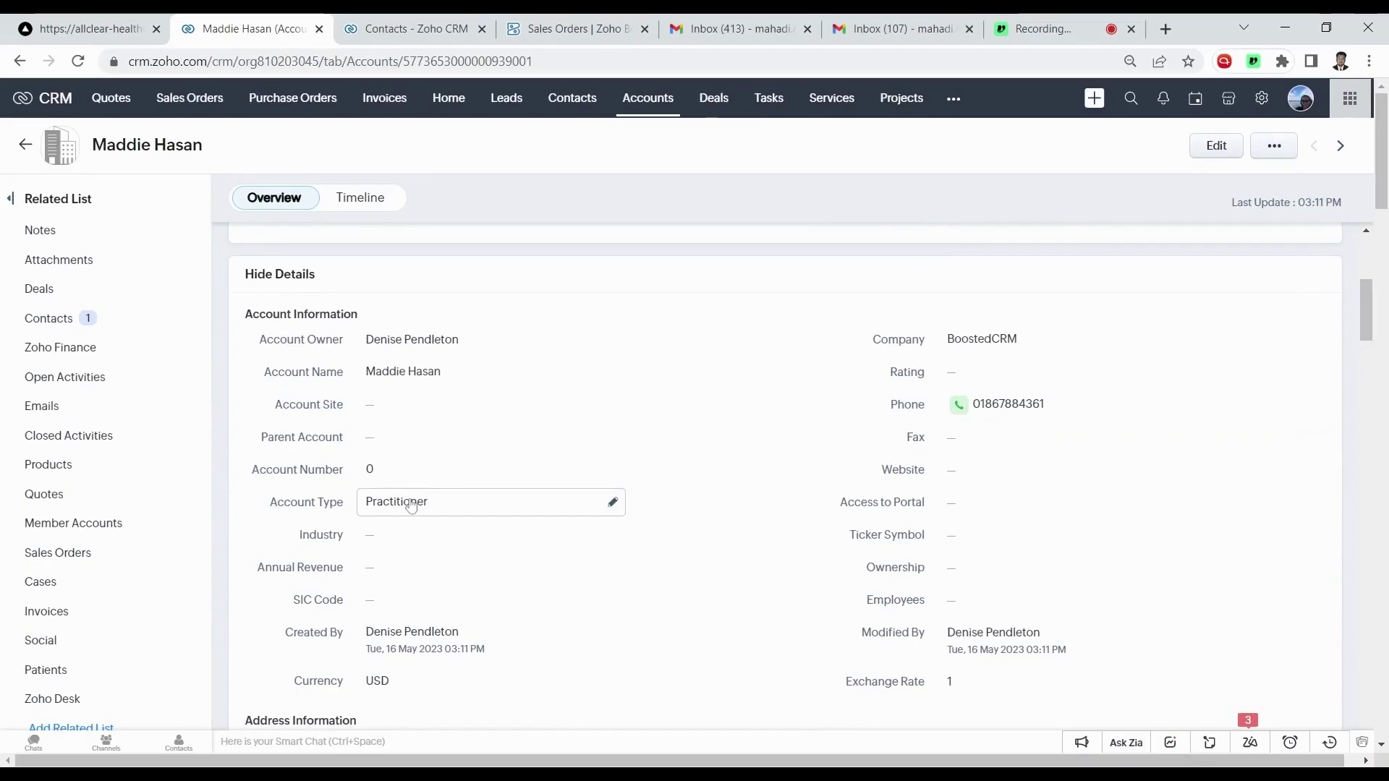
pyautogui.scroll(-8, 411, 505)
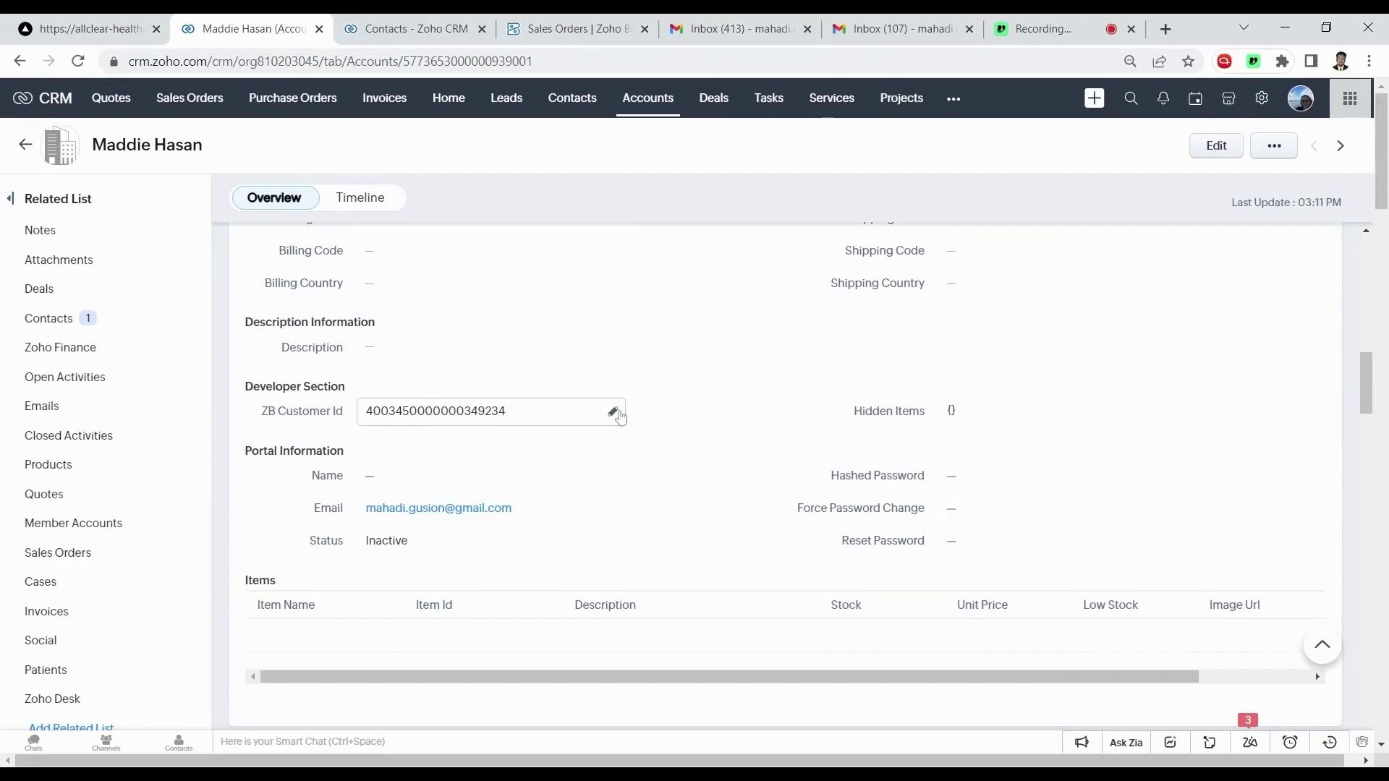
pyautogui.scroll(10, 763, 385)
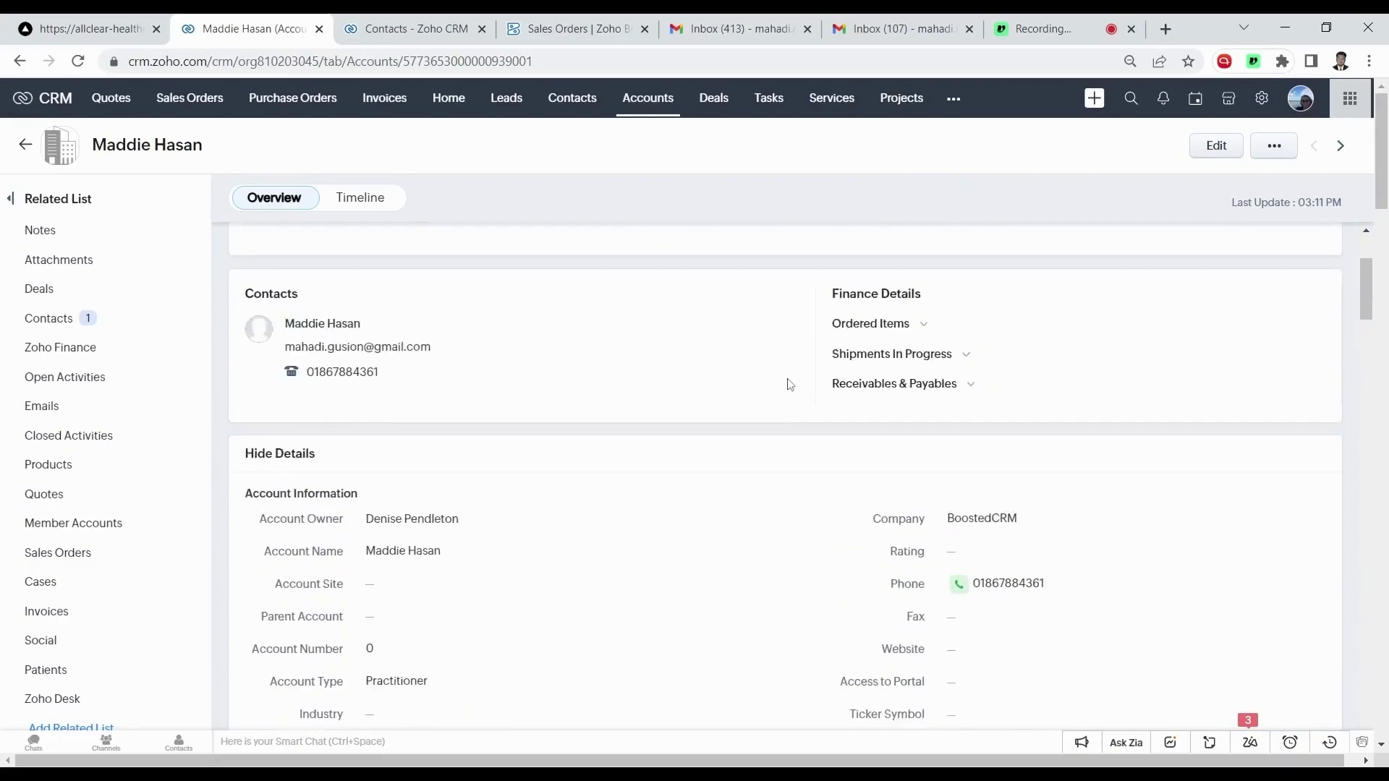
pyautogui.scroll(-2, 790, 385)
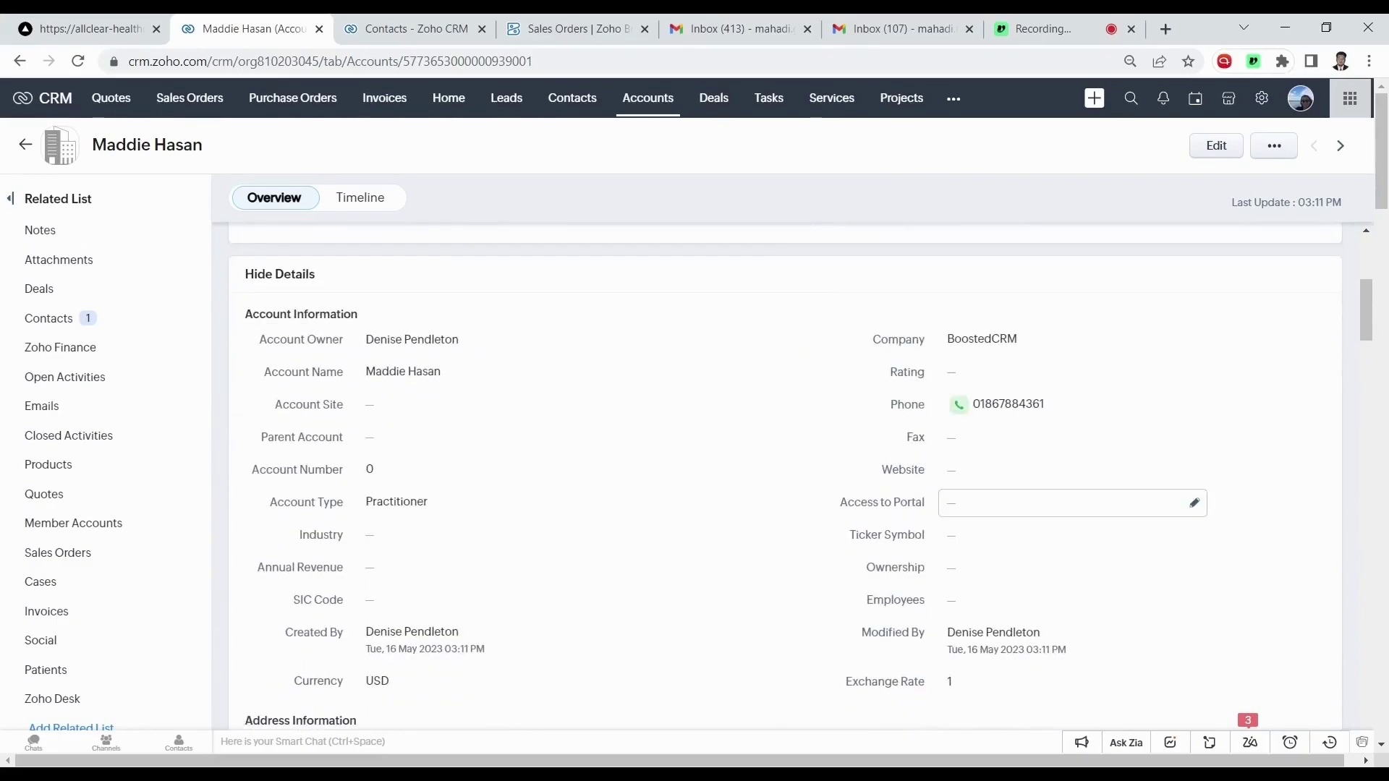
# Enable Access to Portal on the practitioner account and confirm its portal status is Active.
pyautogui.click(956, 514)
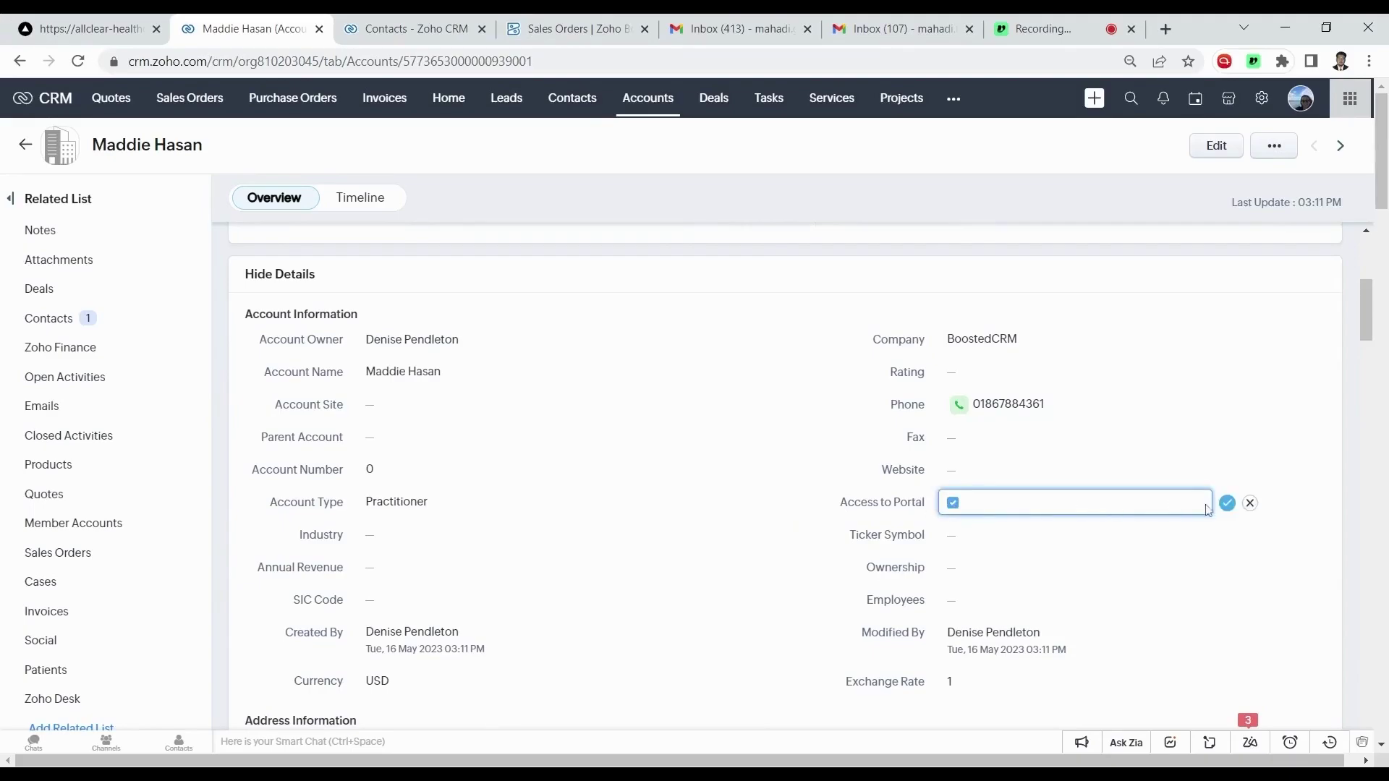
pyautogui.click(1227, 504)
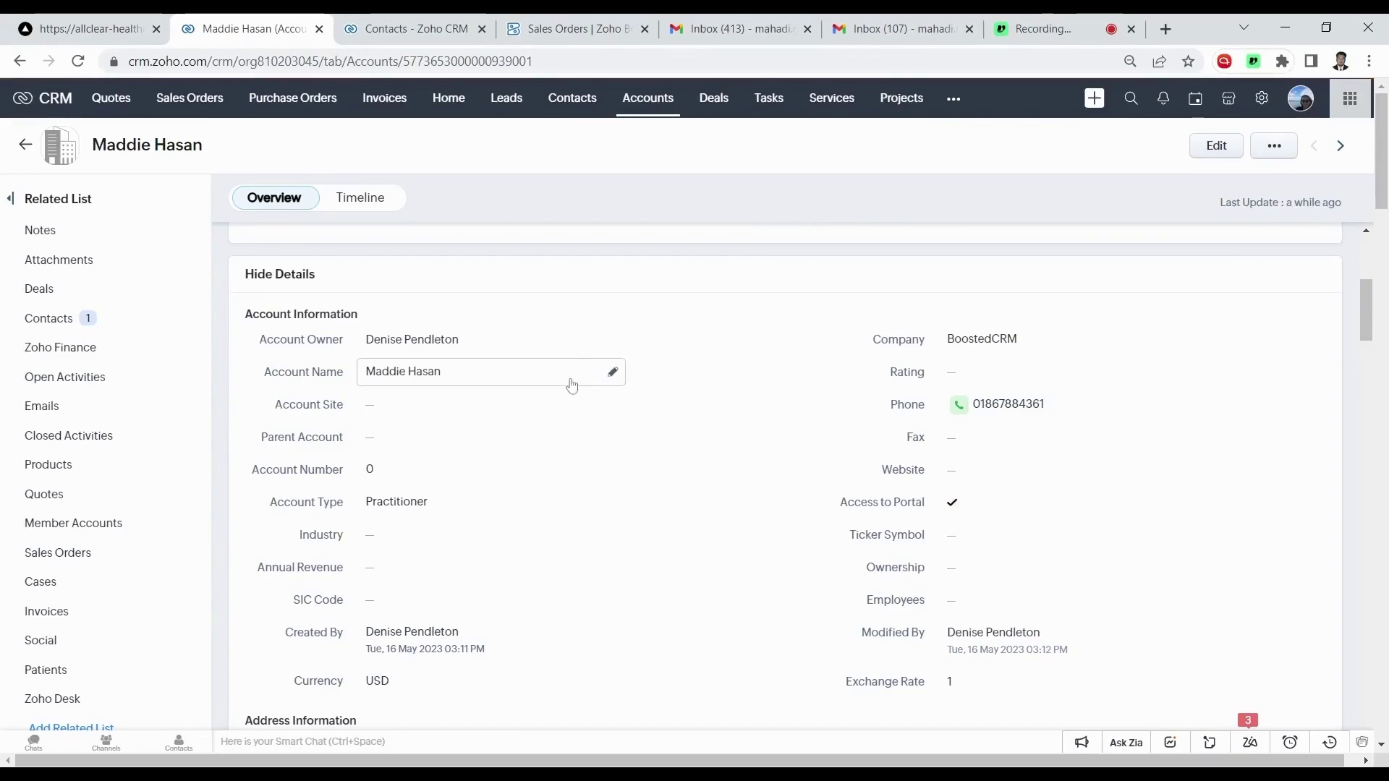
pyautogui.scroll(-5, 576, 385)
pyautogui.scroll(-2, 579, 384)
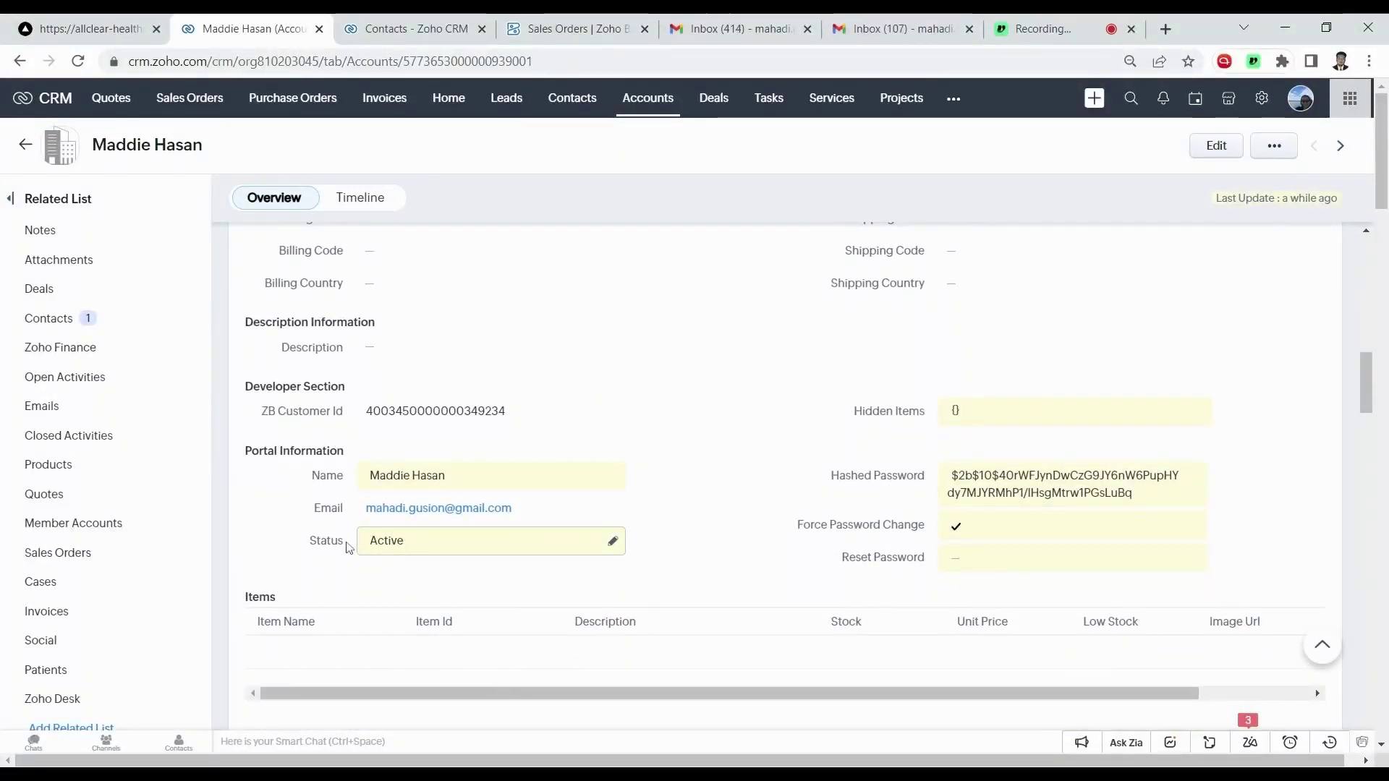
# Open the Welcome to AllClear Healthcare email in Gmail and select its temporary password.
pyautogui.click(713, 32)
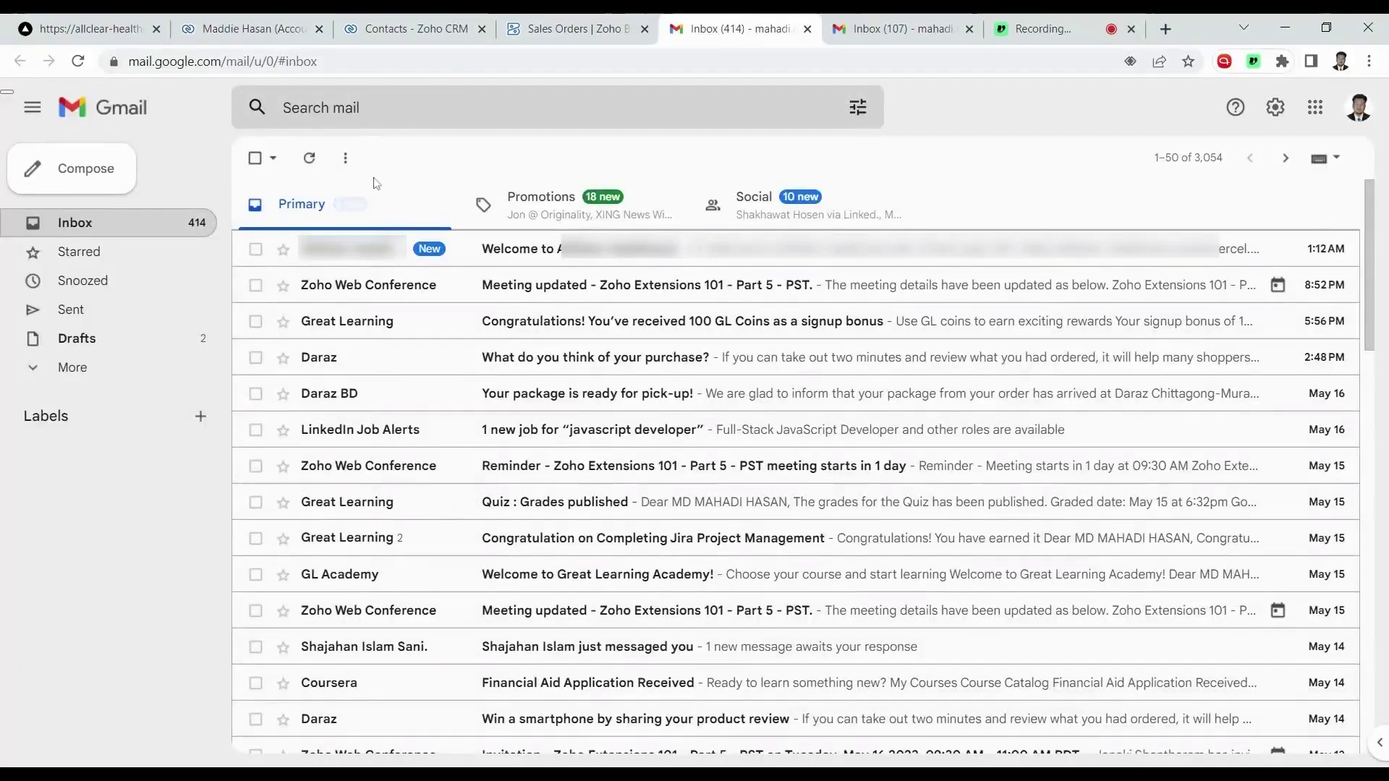
pyautogui.click(521, 264)
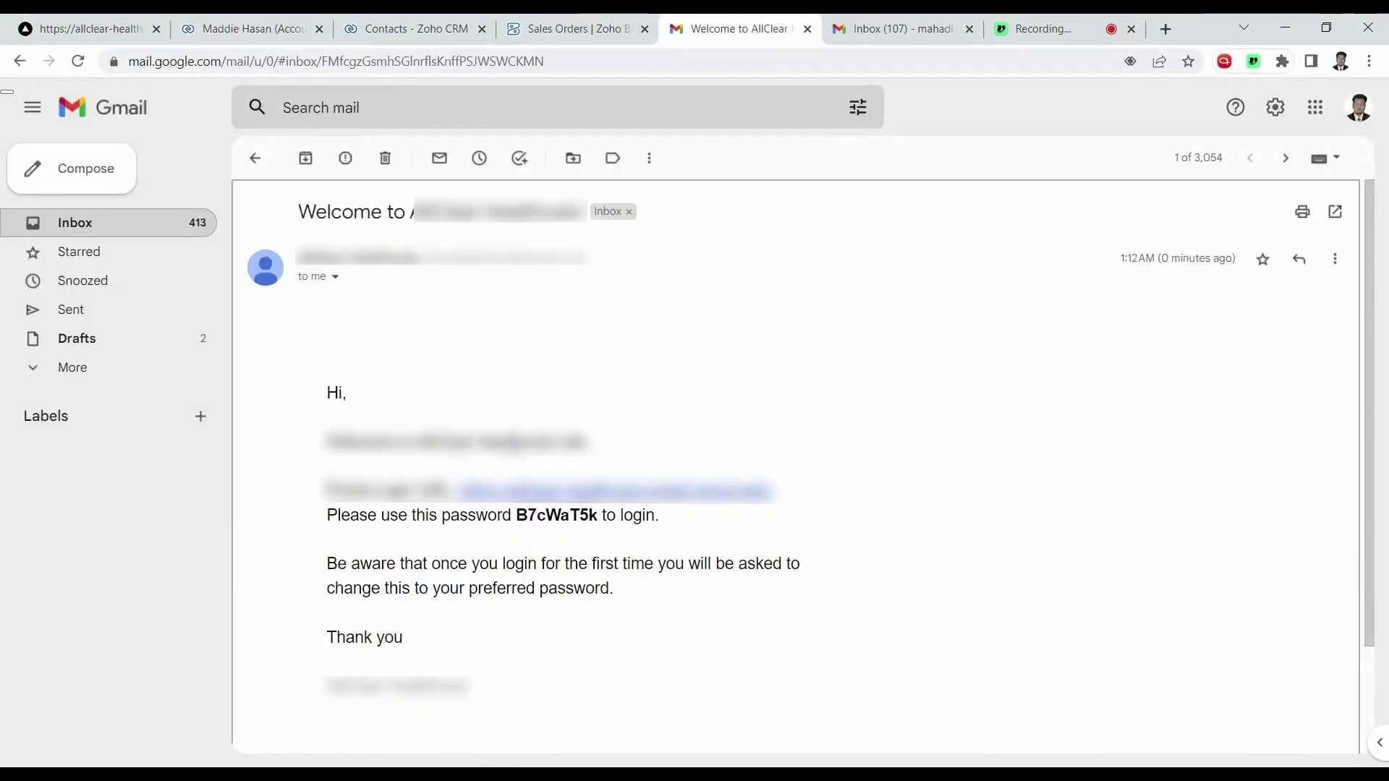
pyautogui.scroll(-1, 438, 412)
pyautogui.scroll(-1, 468, 409)
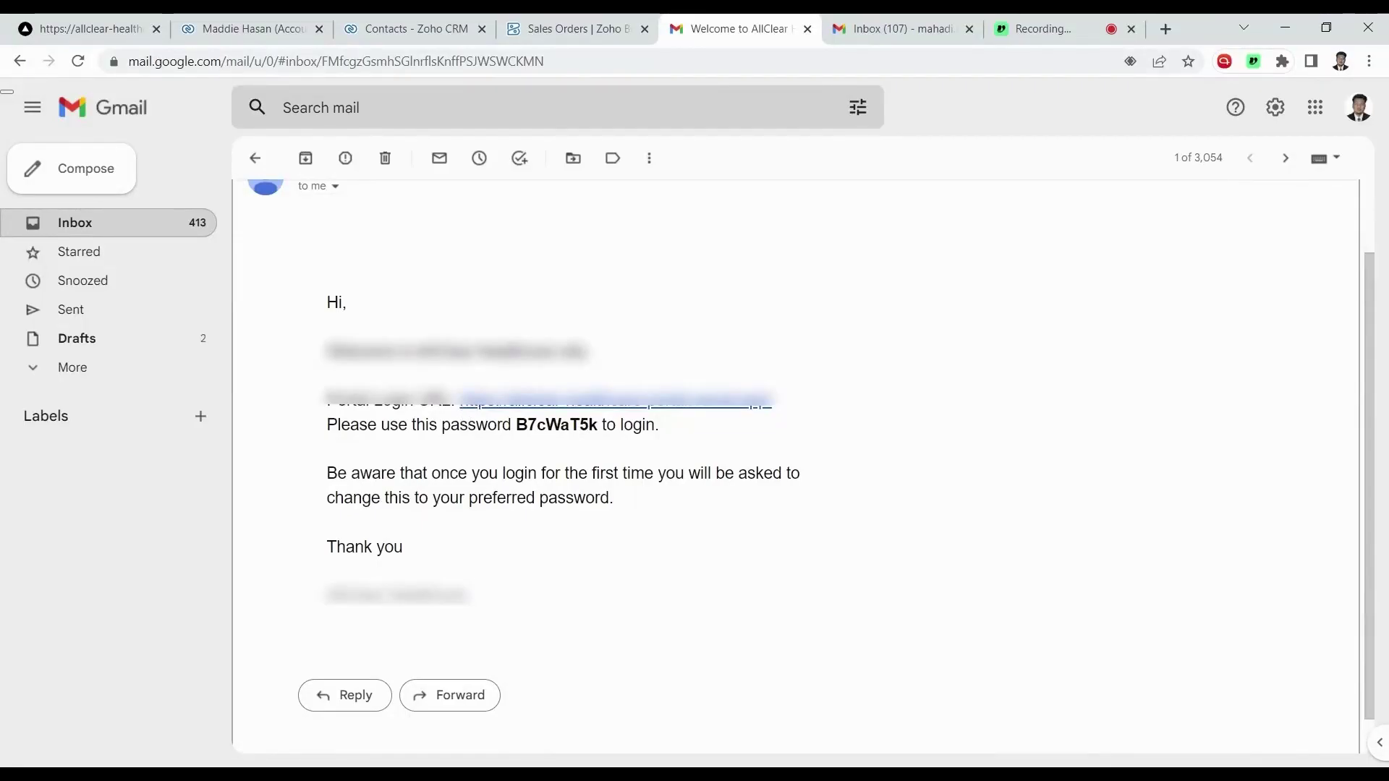
pyautogui.doubleClick(557, 425)
# Log in to the AllClear portal with the practitioner's email and the temporary password.
pyautogui.click(86, 29)
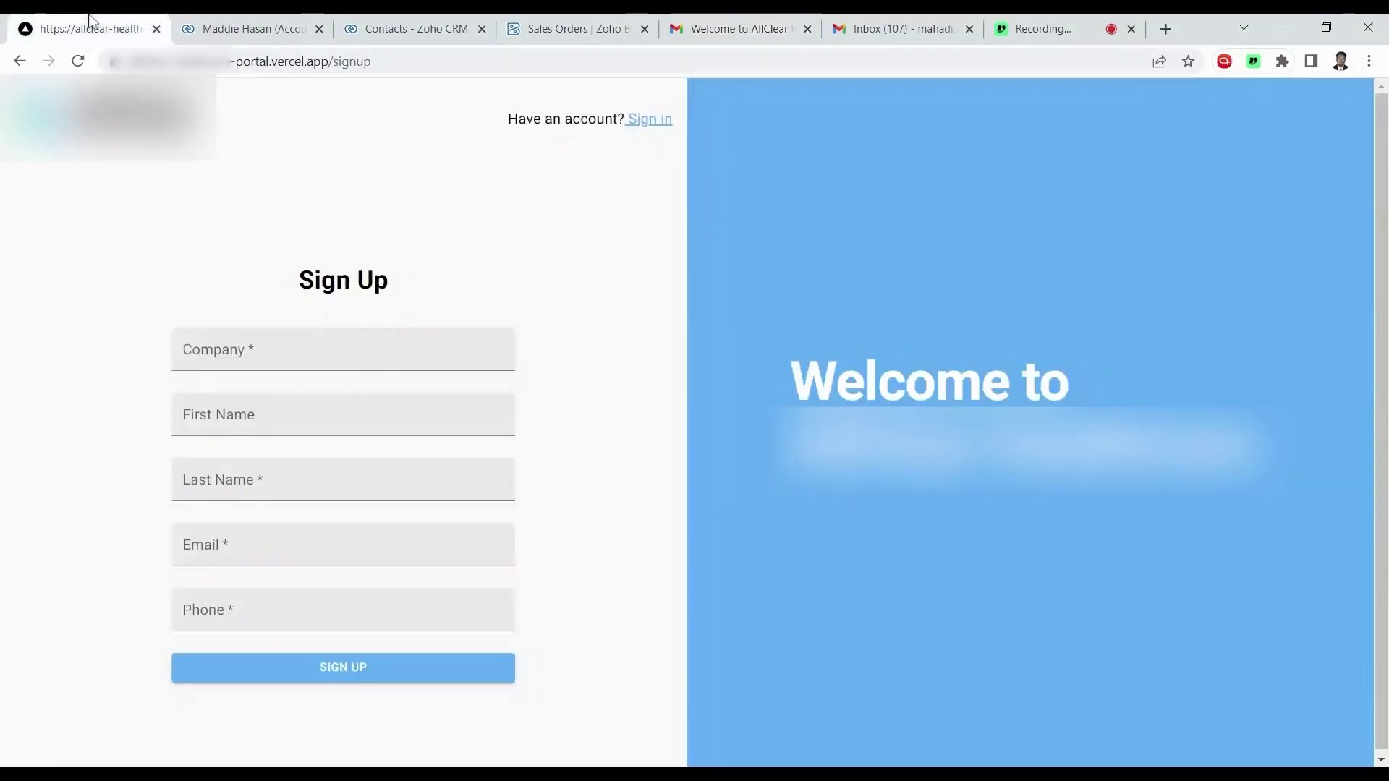
pyautogui.click(652, 130)
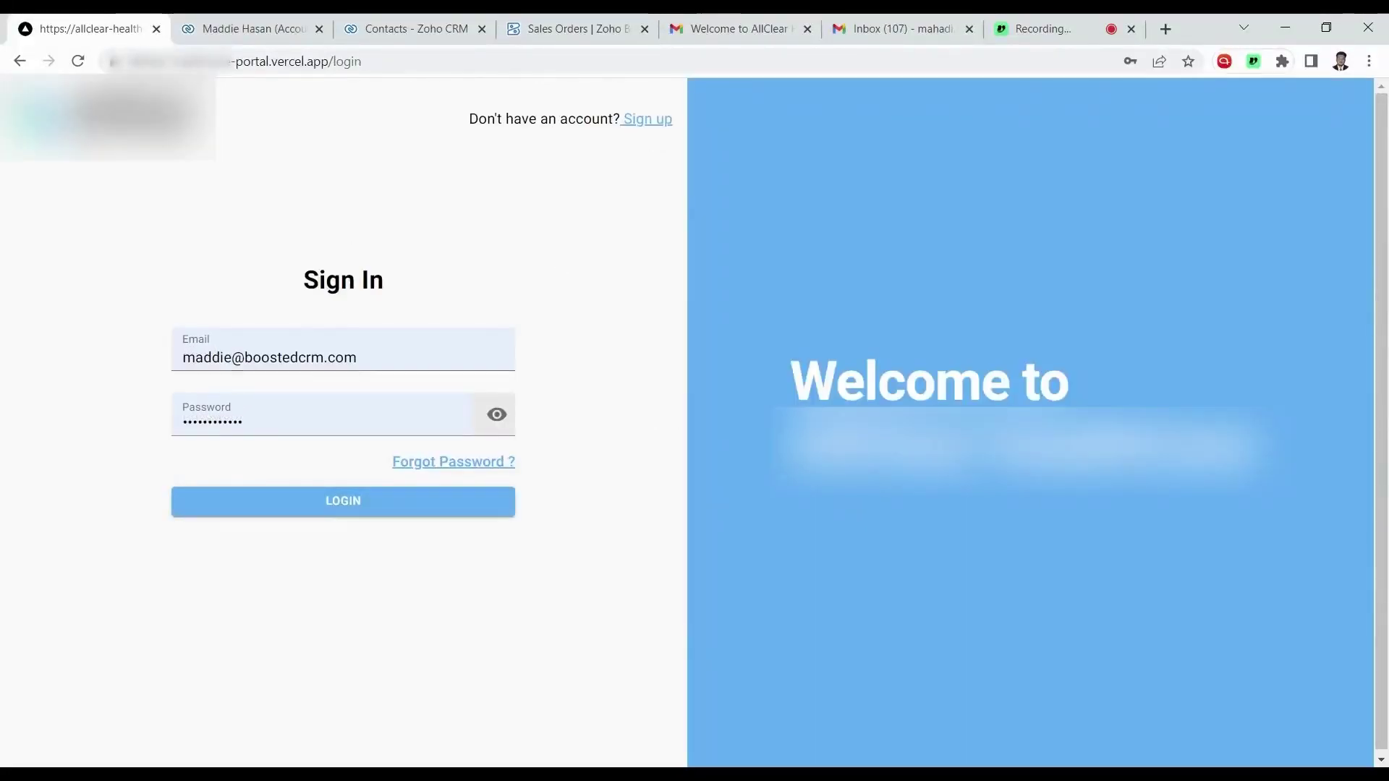
pyautogui.click(356, 358)
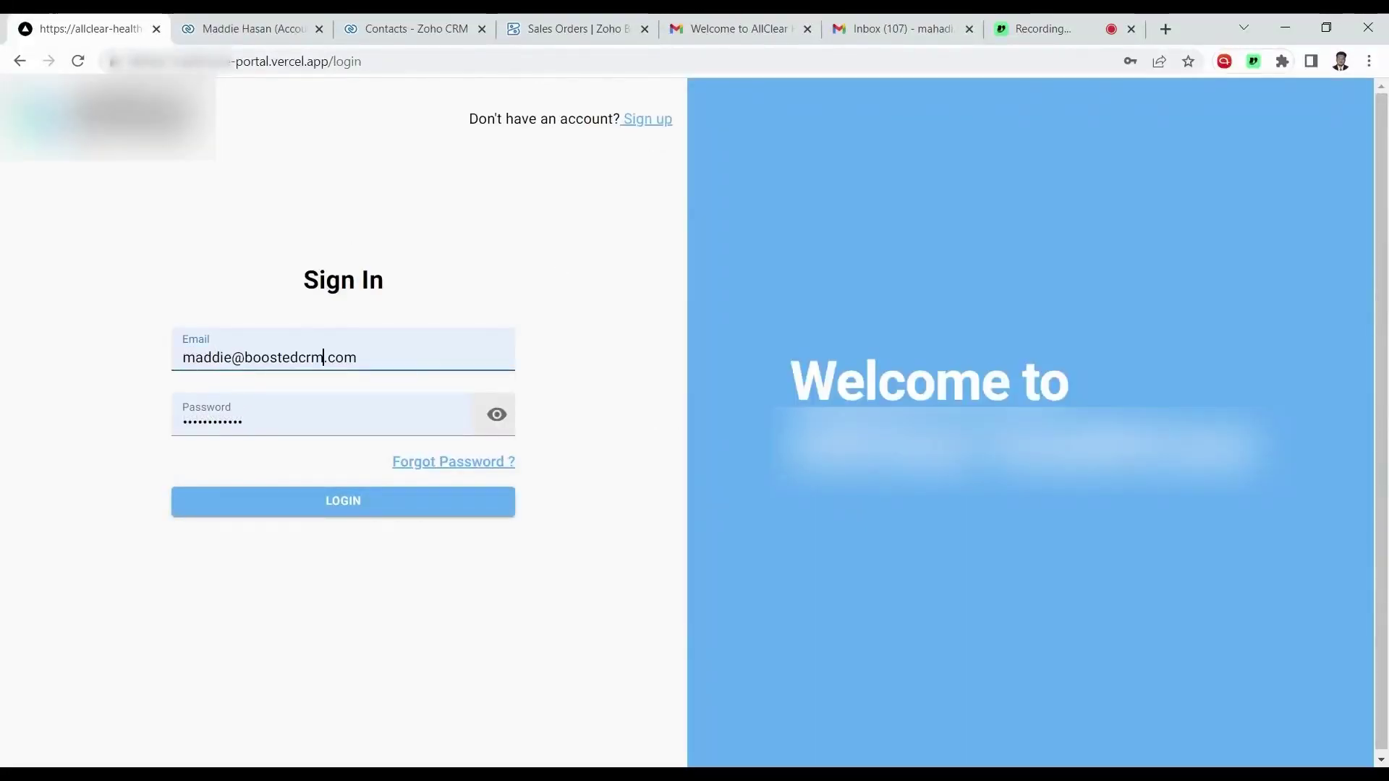
pyautogui.hotkey('ctrl', 'a')
pyautogui.write('ma')
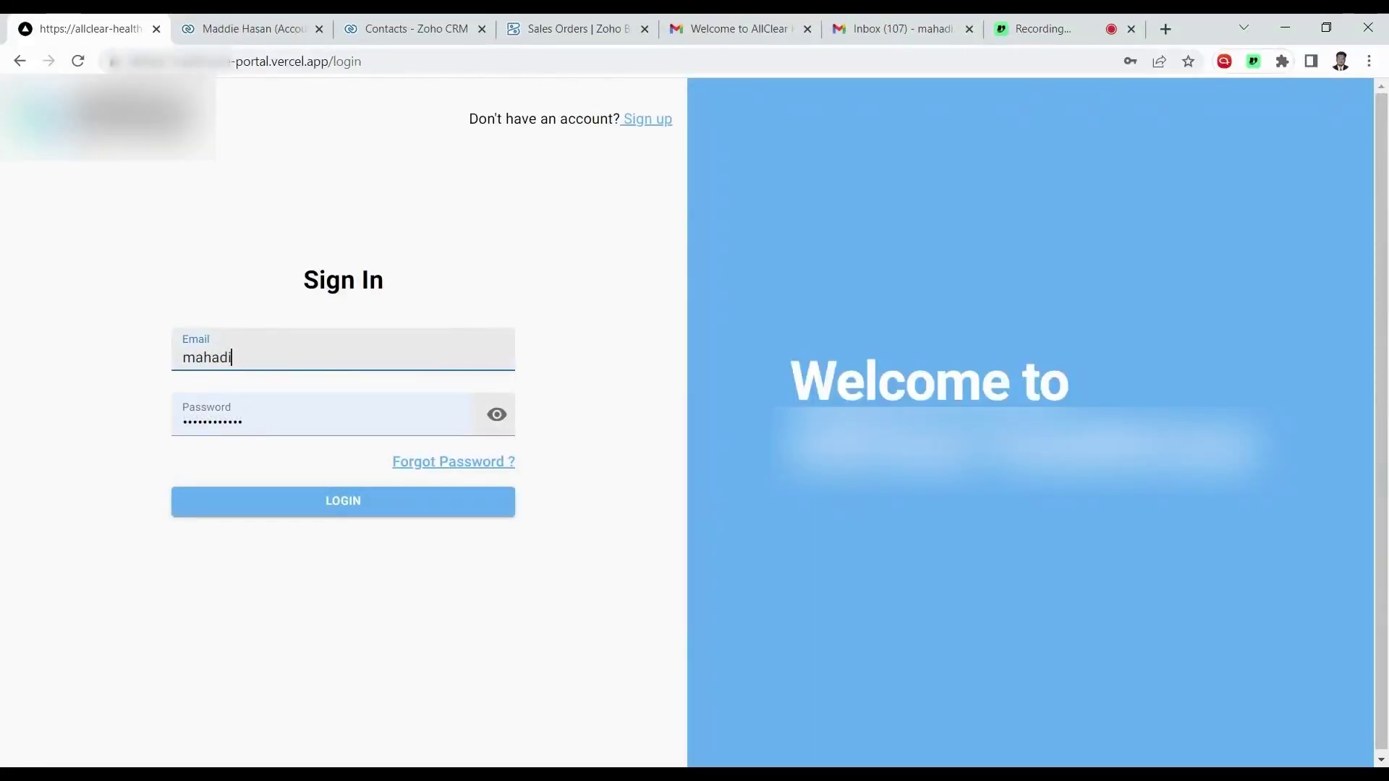
pyautogui.write('hadi')
pyautogui.click(309, 379)
pyautogui.press('Tab')
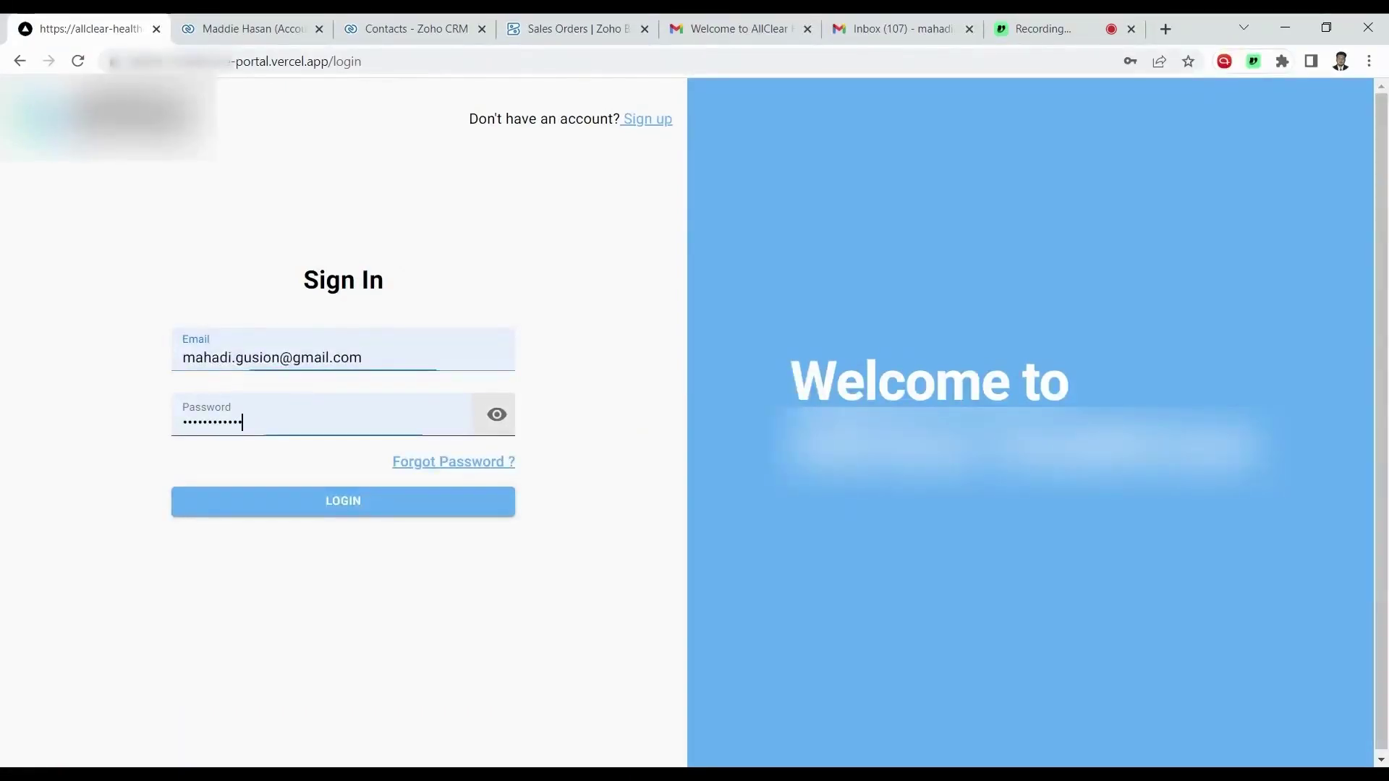
pyautogui.hotkey('ctrl', 'a')
pyautogui.write('*********')
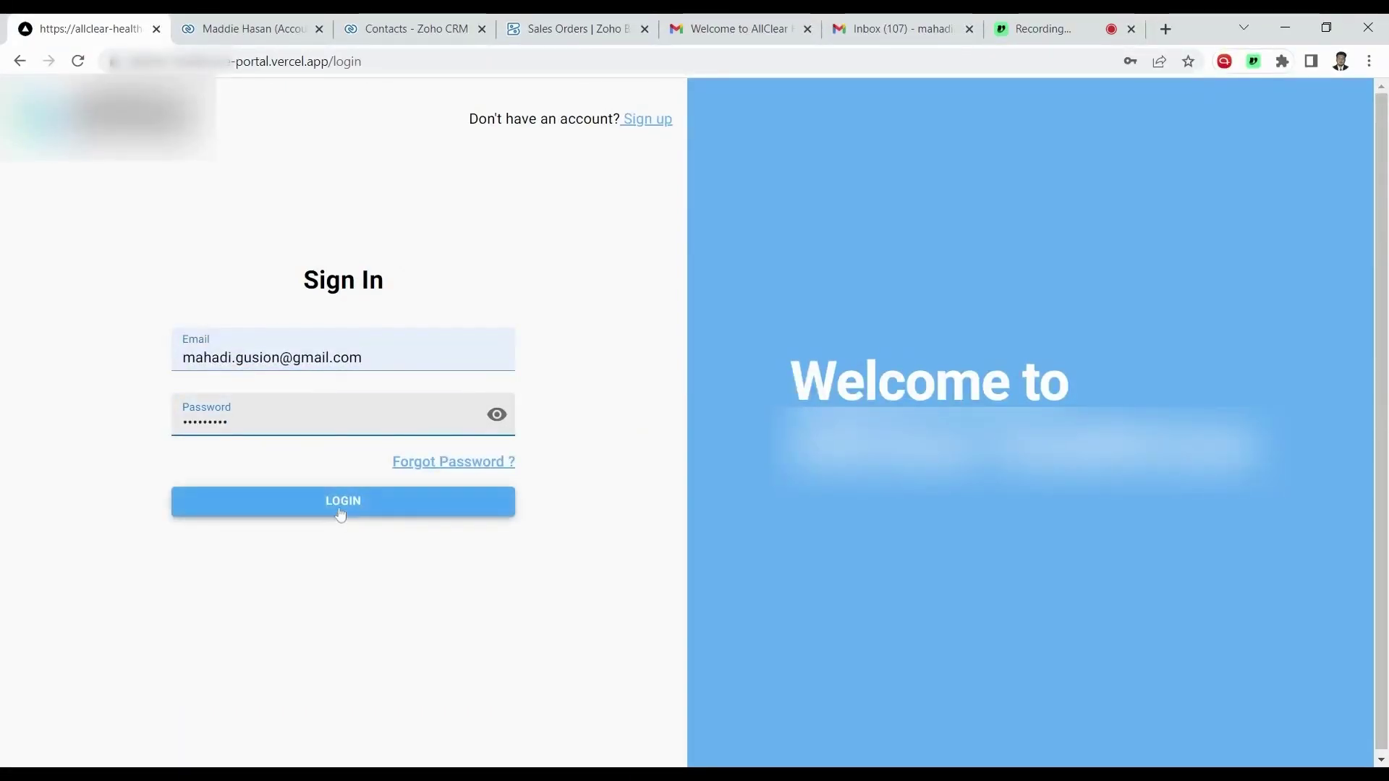
pyautogui.click(341, 512)
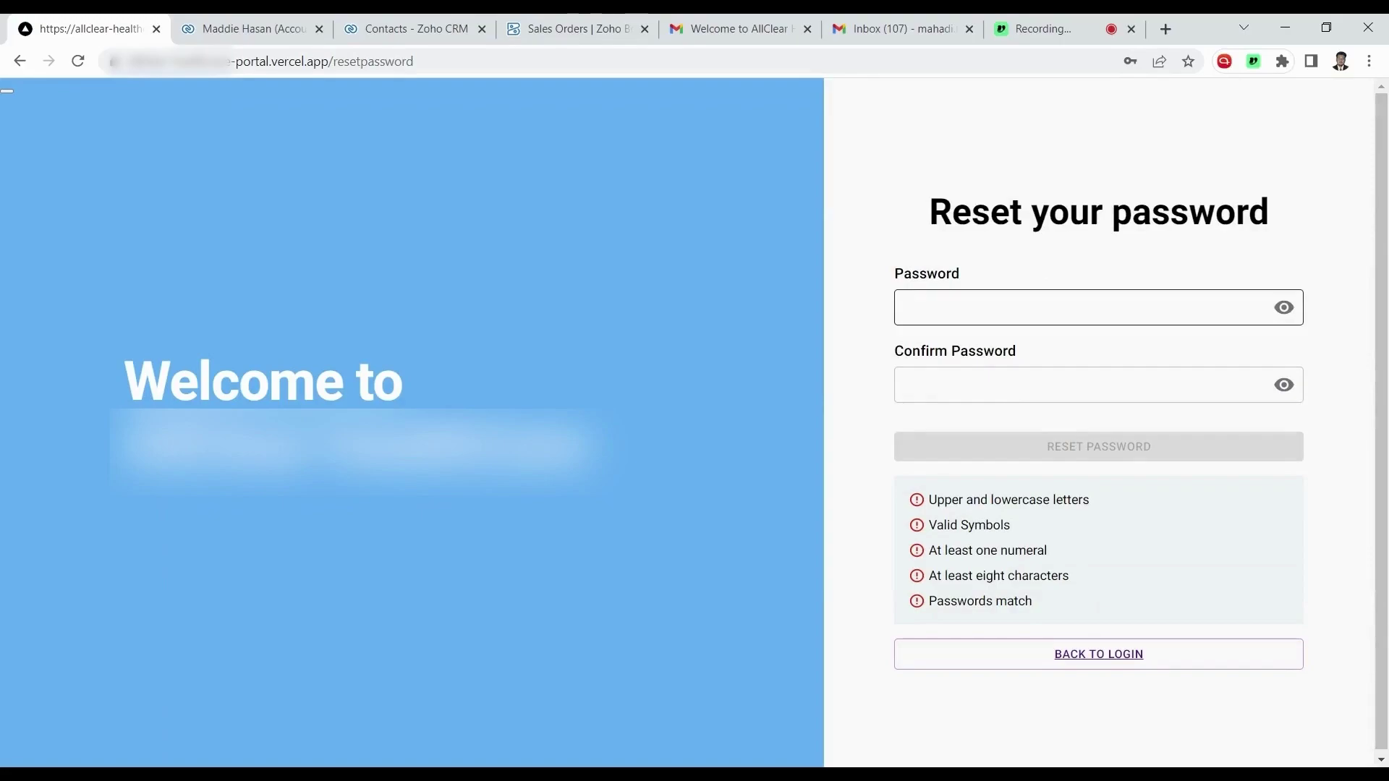
# Enter a new password, paste the same into Confirm Password, and submit the reset.
pyautogui.click(910, 308)
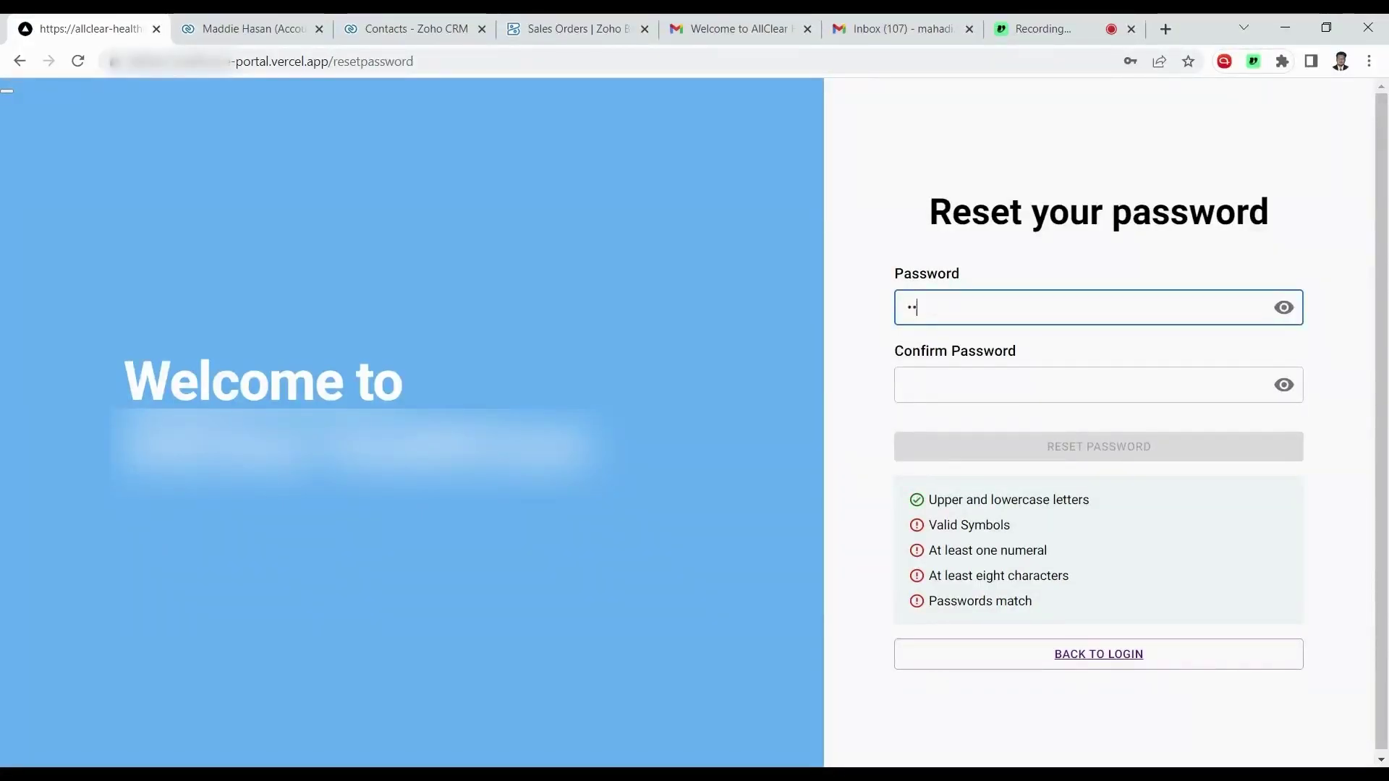
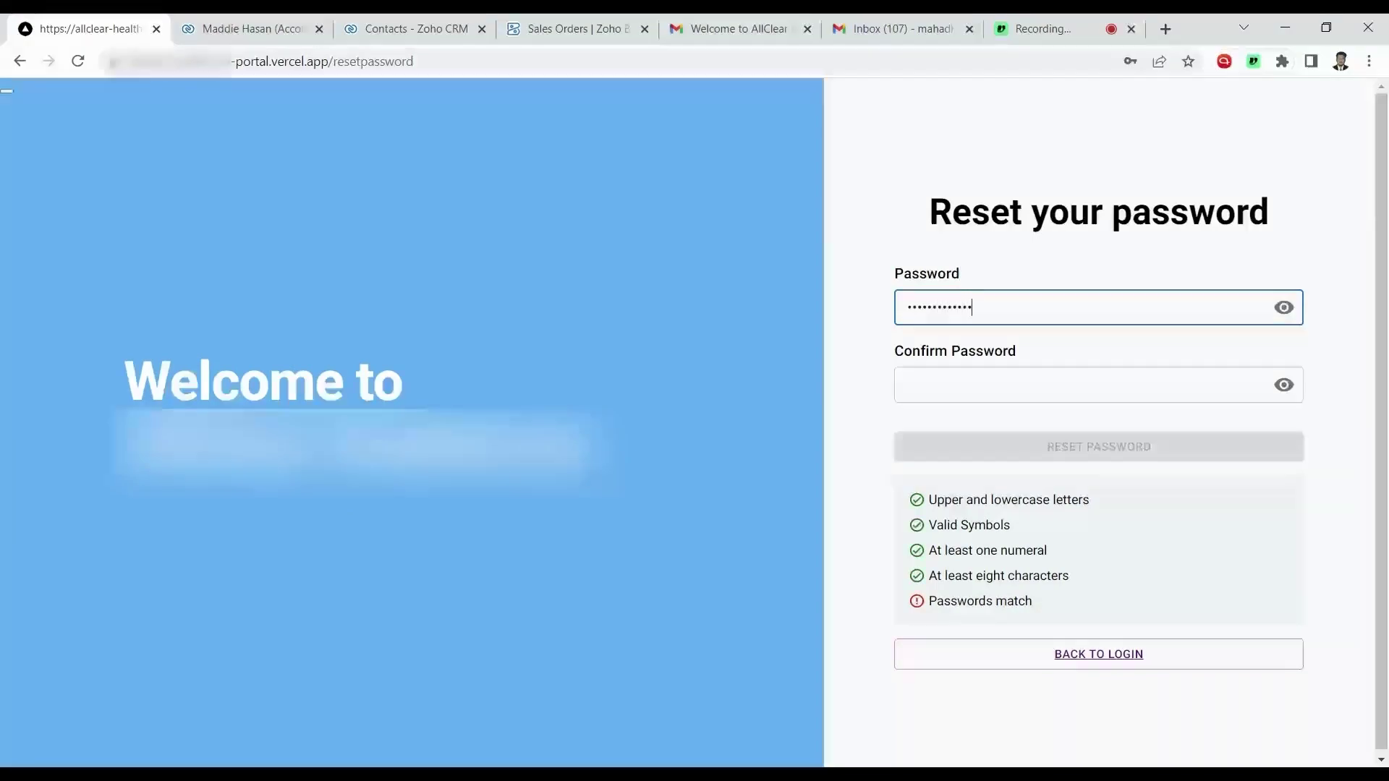
pyautogui.click(1285, 307)
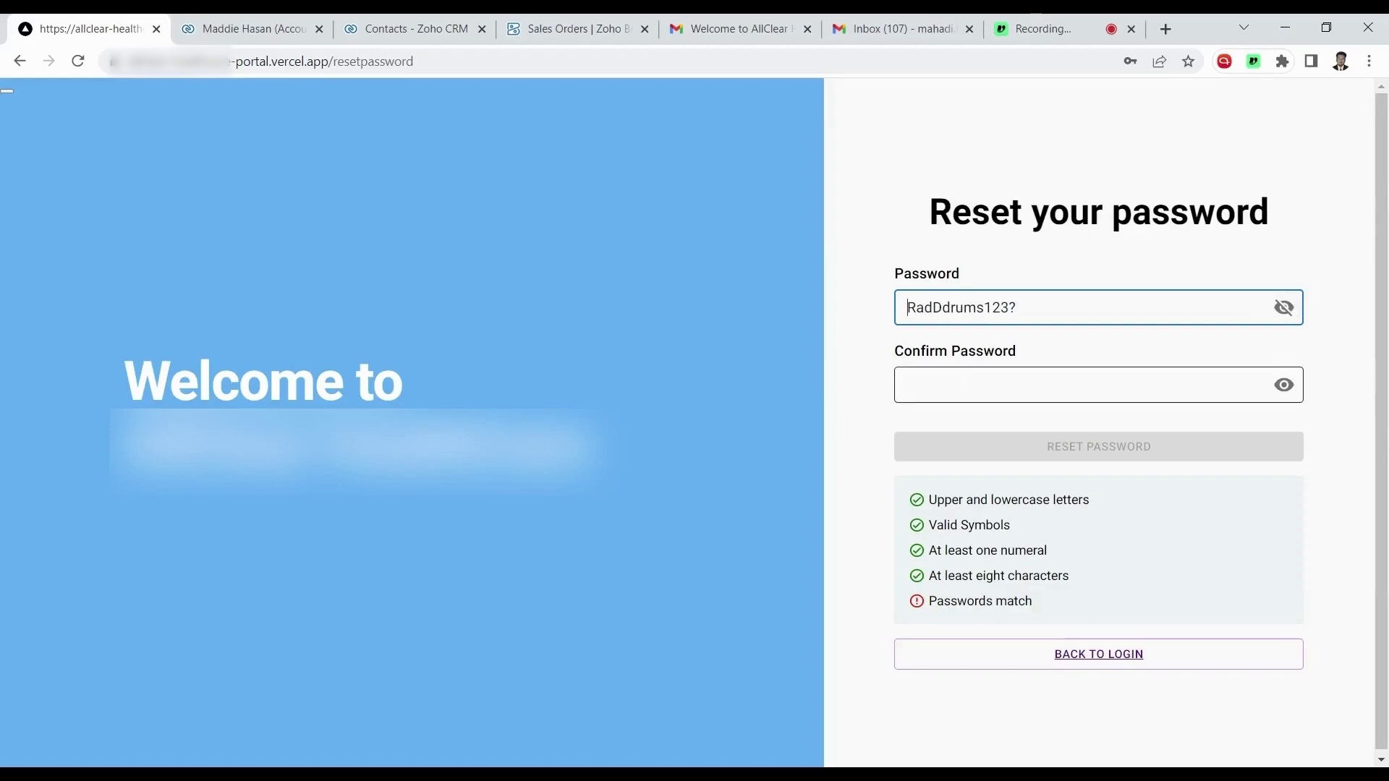
pyautogui.click(963, 385)
pyautogui.click(963, 308)
pyautogui.hotkey('ctrl', 'a')
pyautogui.hotkey('ctrl', 'c')
pyautogui.click(1157, 385)
pyautogui.hotkey('ctrl', 'v')
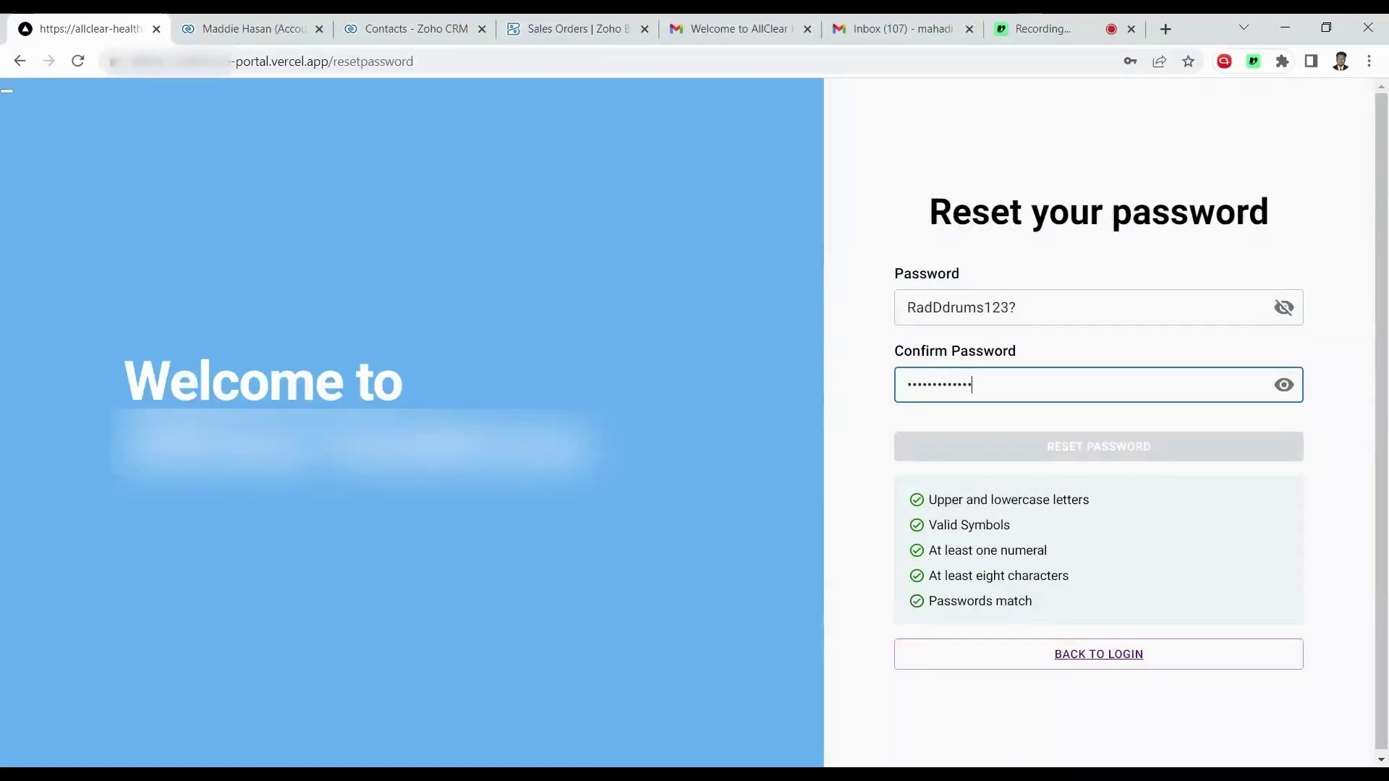
pyautogui.click(1285, 385)
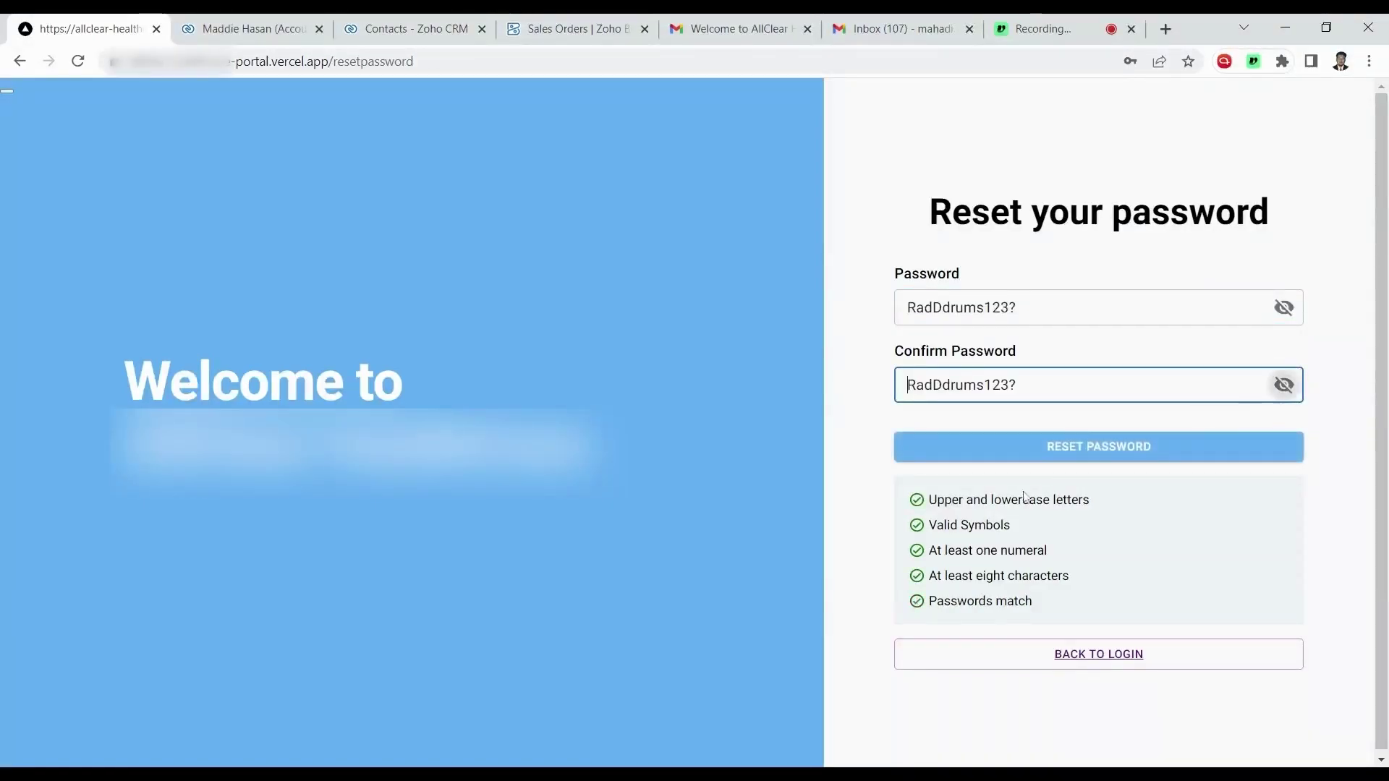
pyautogui.click(1049, 452)
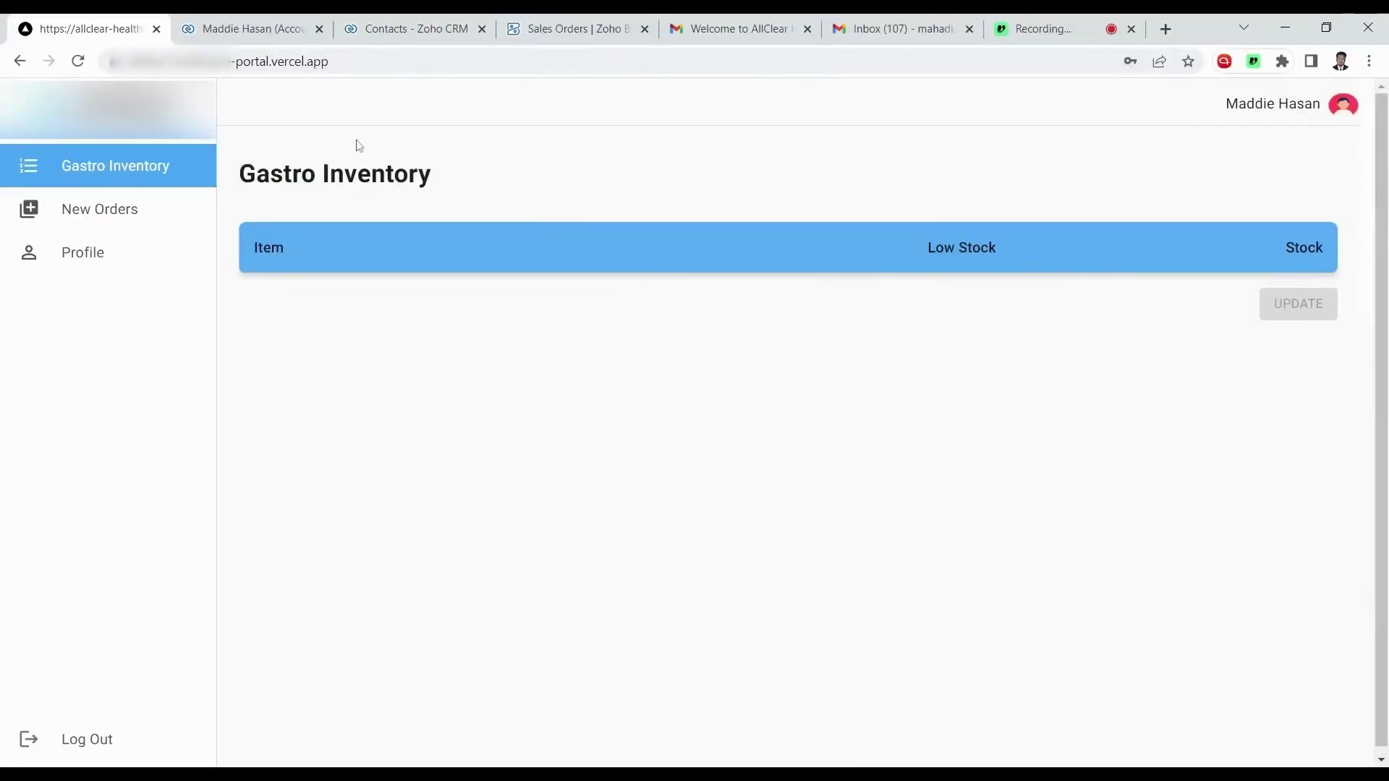
# Check the account's Zoho Finance related list for orders, then compare with Zoho Books Sales Orders.
pyautogui.click(264, 29)
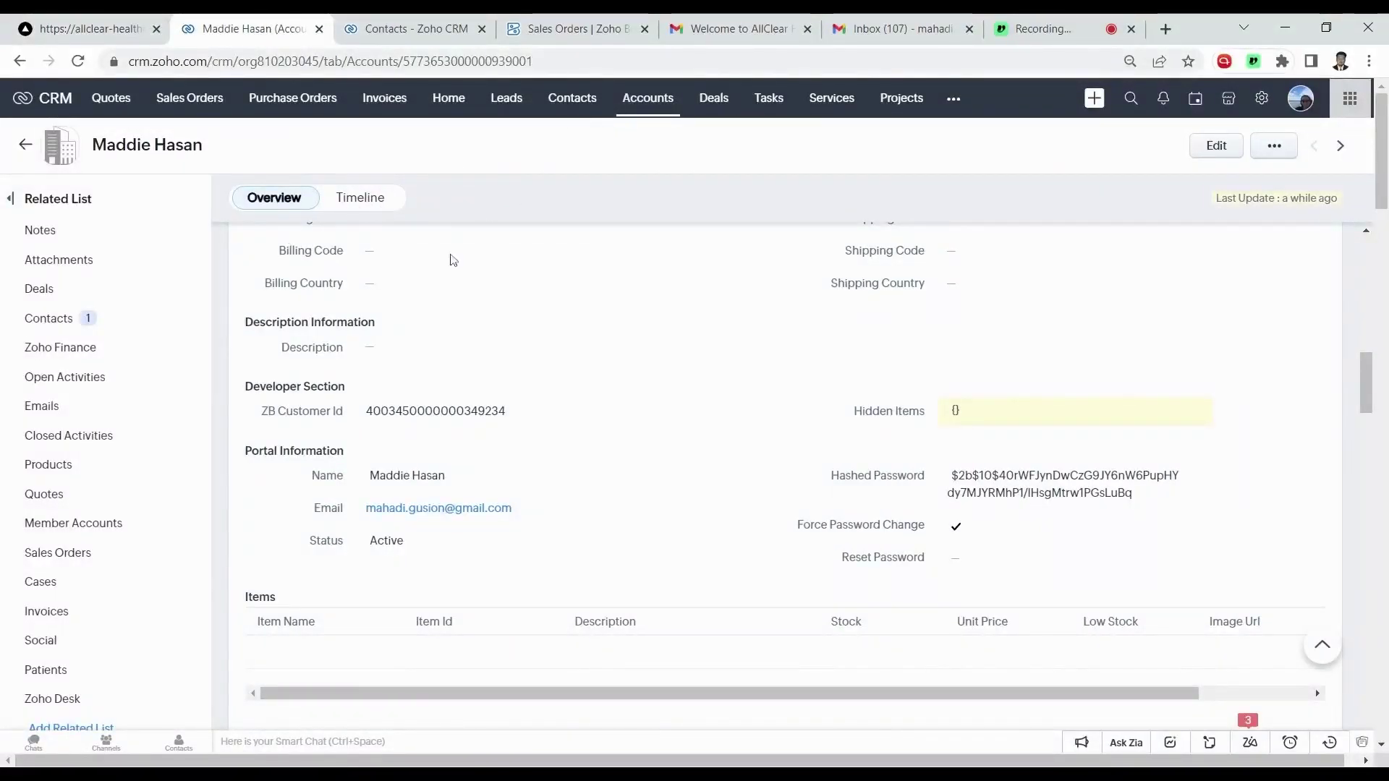
pyautogui.click(76, 353)
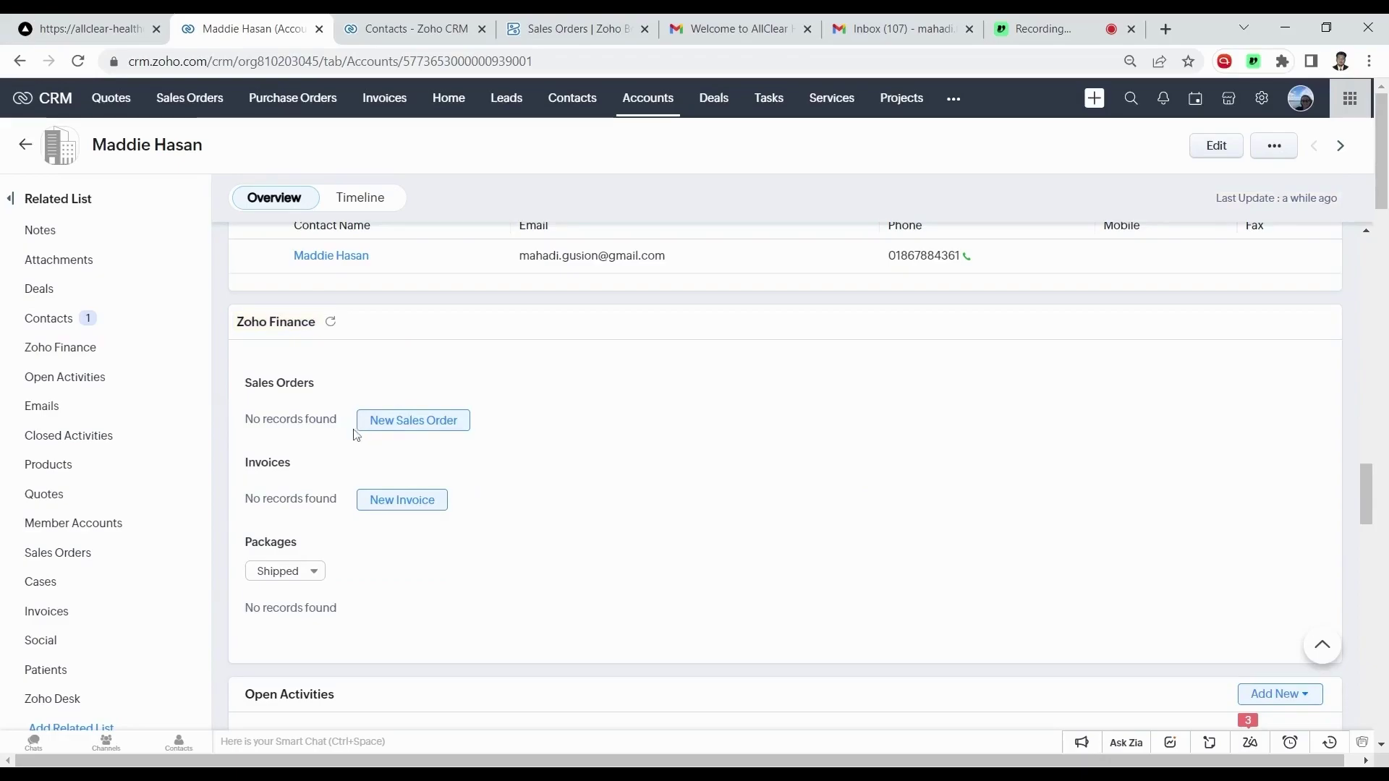
pyautogui.click(558, 22)
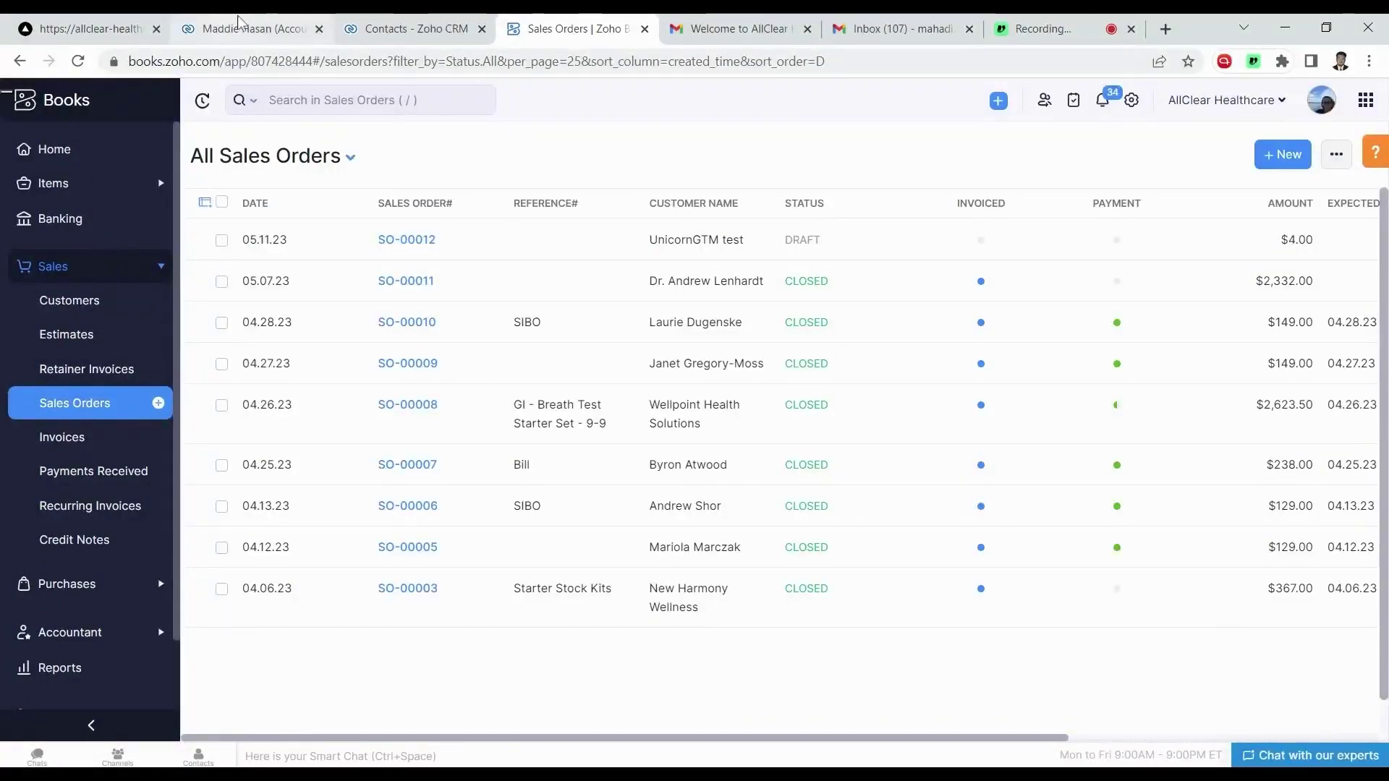
pyautogui.click(239, 21)
# Start a new sales order with lines for 4-Plex Cartridge Test Item and SIBO- Lactulose- Breath Packet test Item.
pyautogui.click(426, 425)
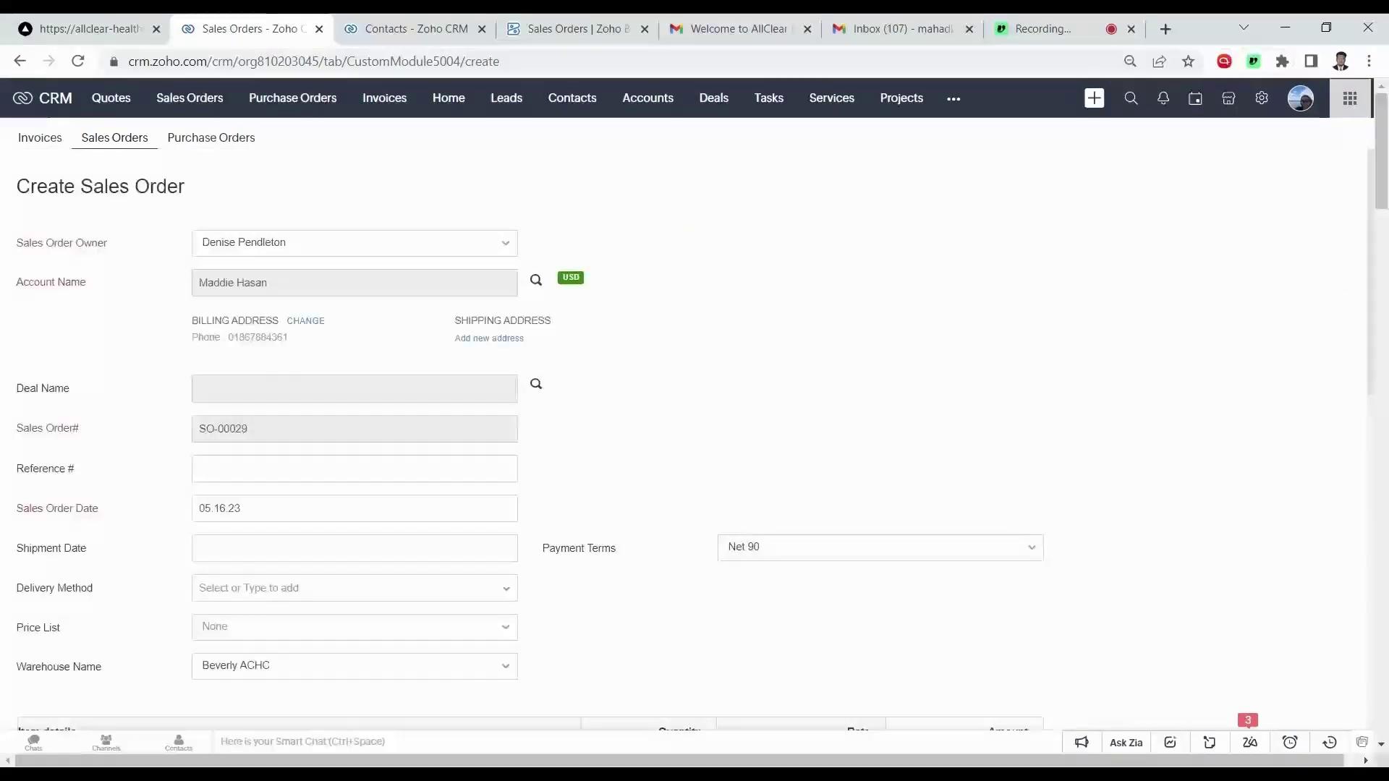
pyautogui.scroll(-5, 599, 397)
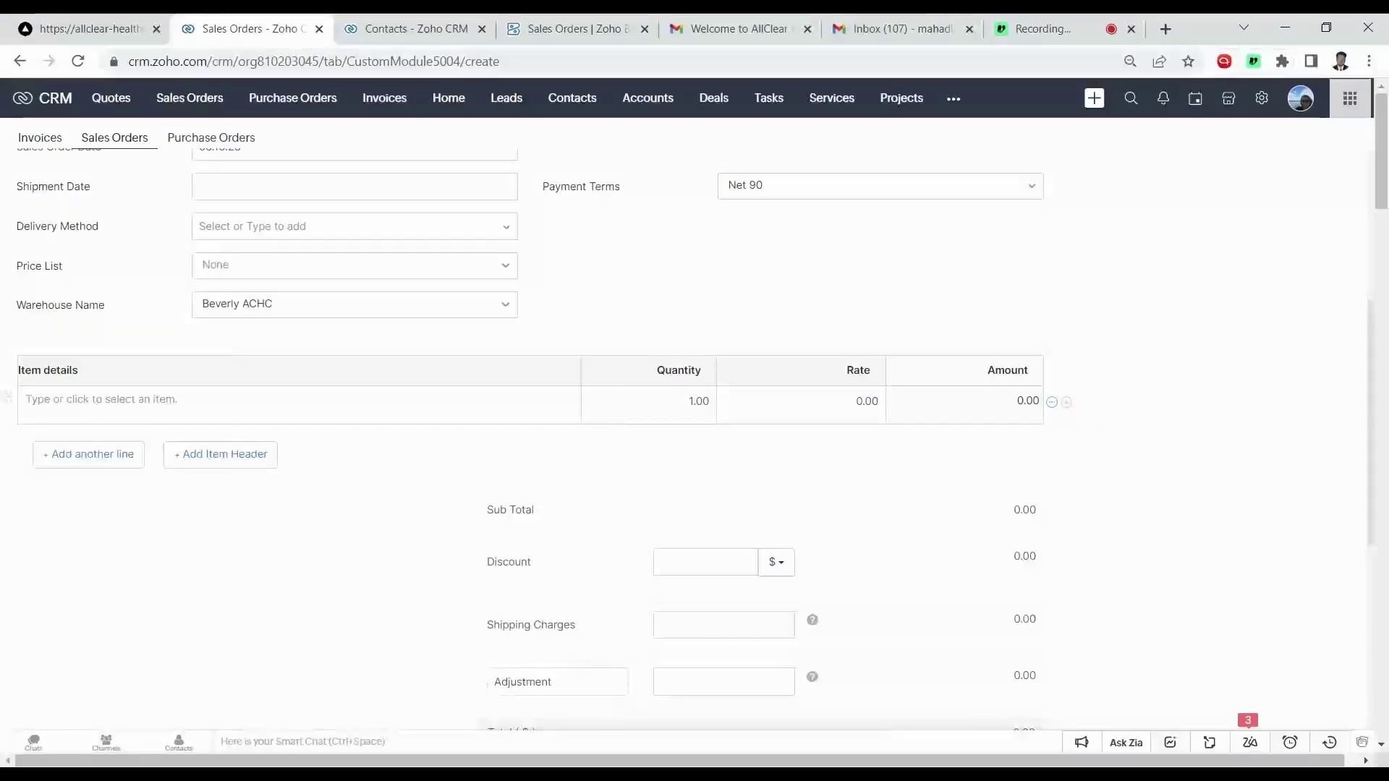
pyautogui.click(26, 399)
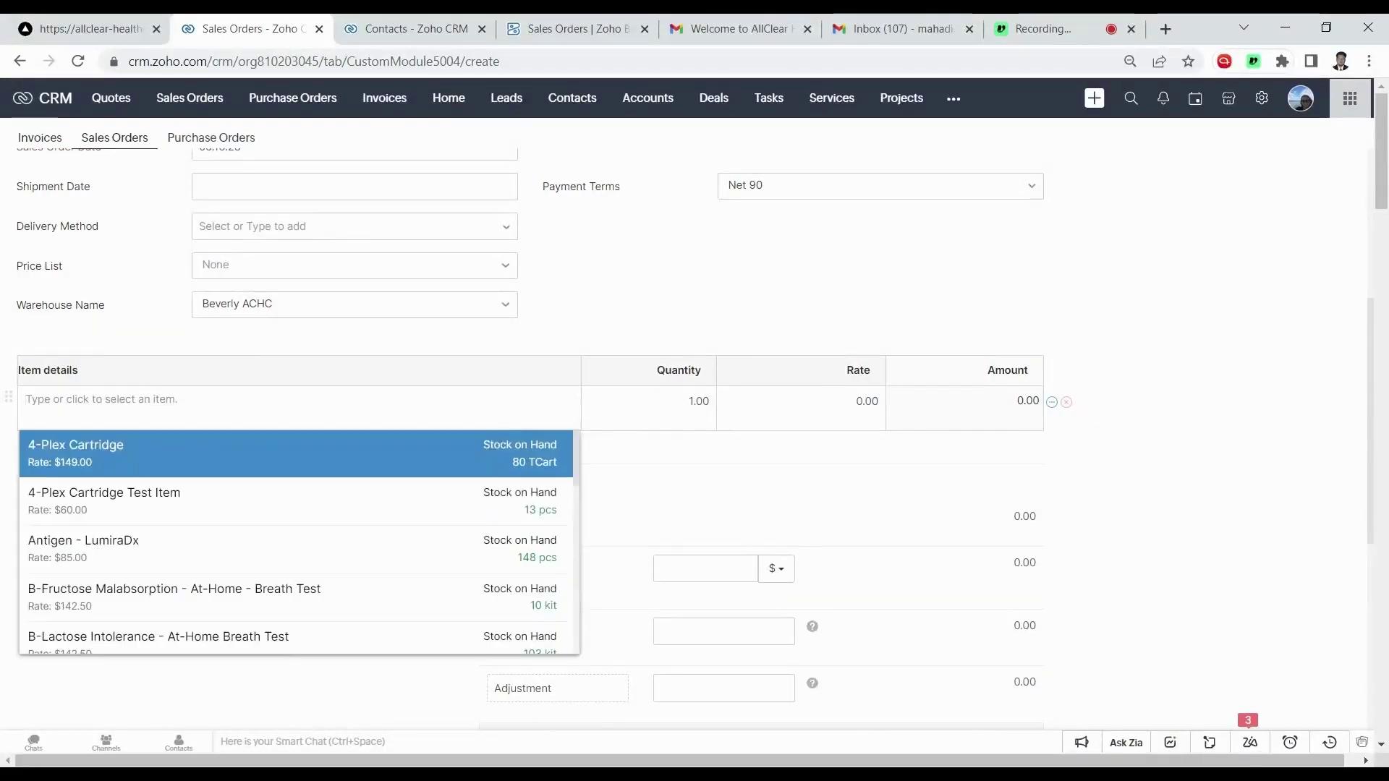
pyautogui.write('test')
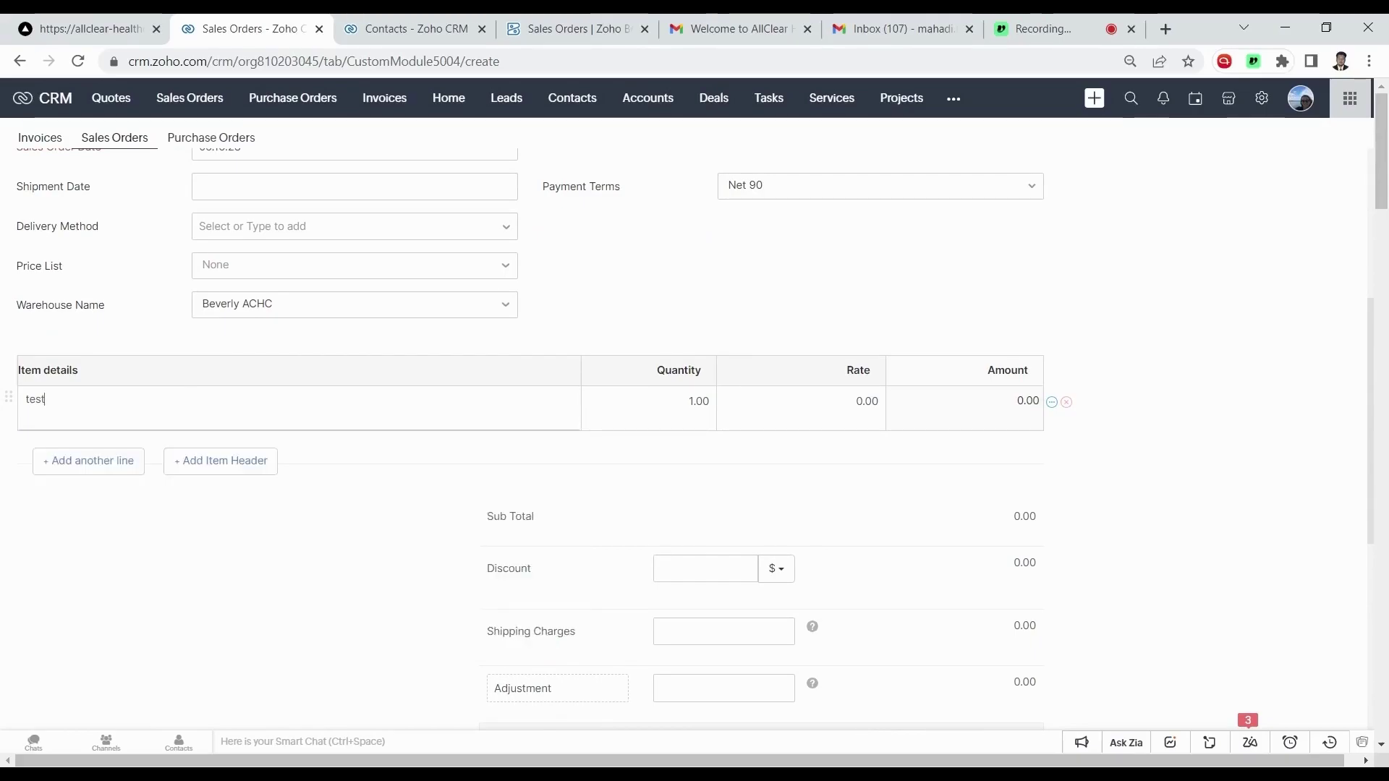
pyautogui.hotkey('ctrl', 'a')
pyautogui.press('BackSpace')
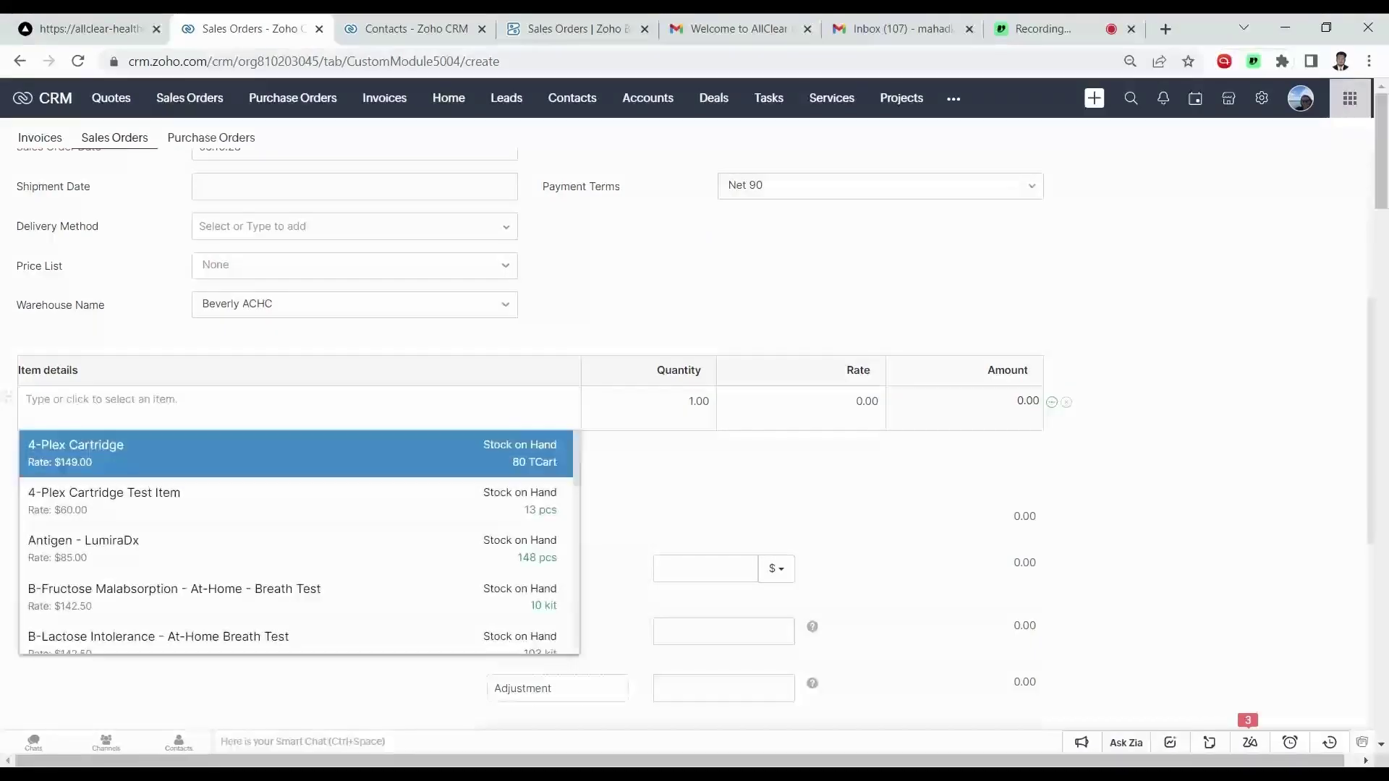
pyautogui.click(182, 500)
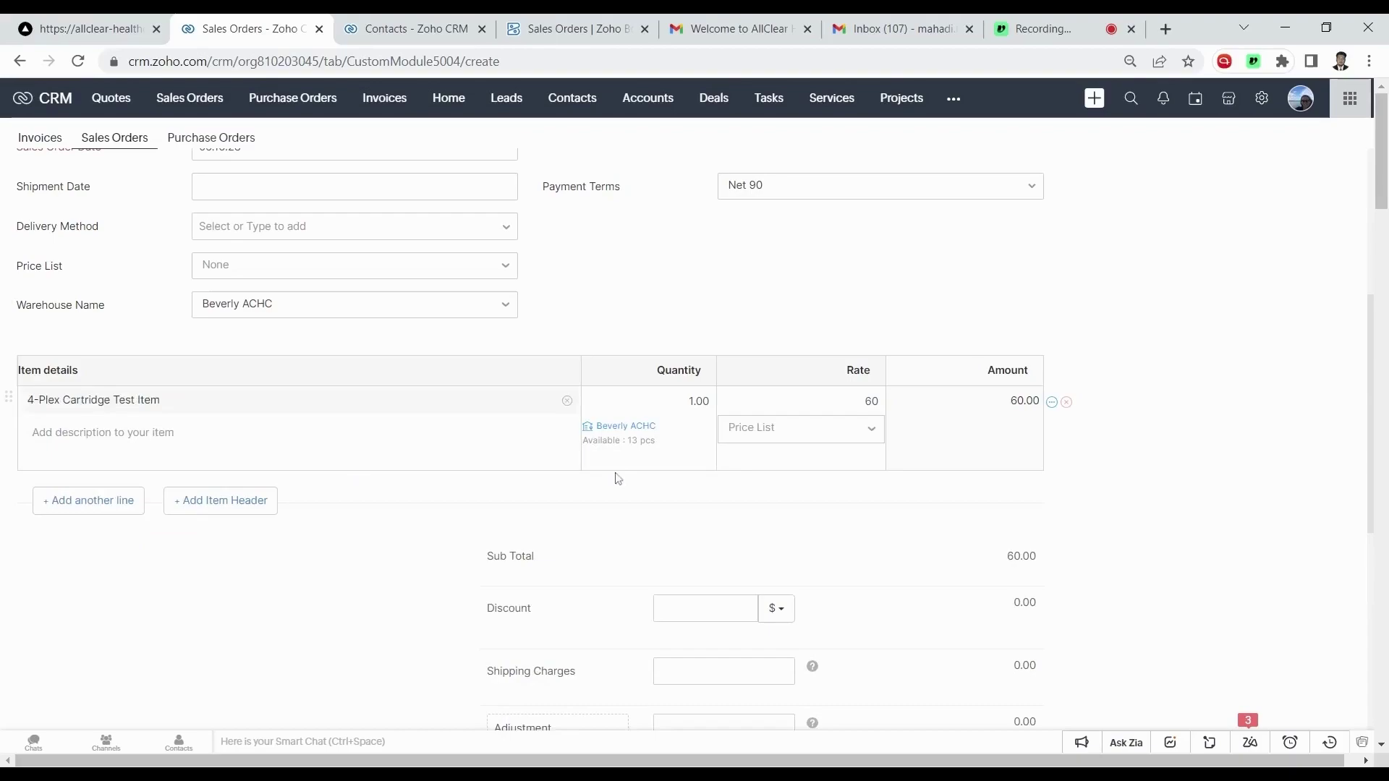
pyautogui.click(128, 509)
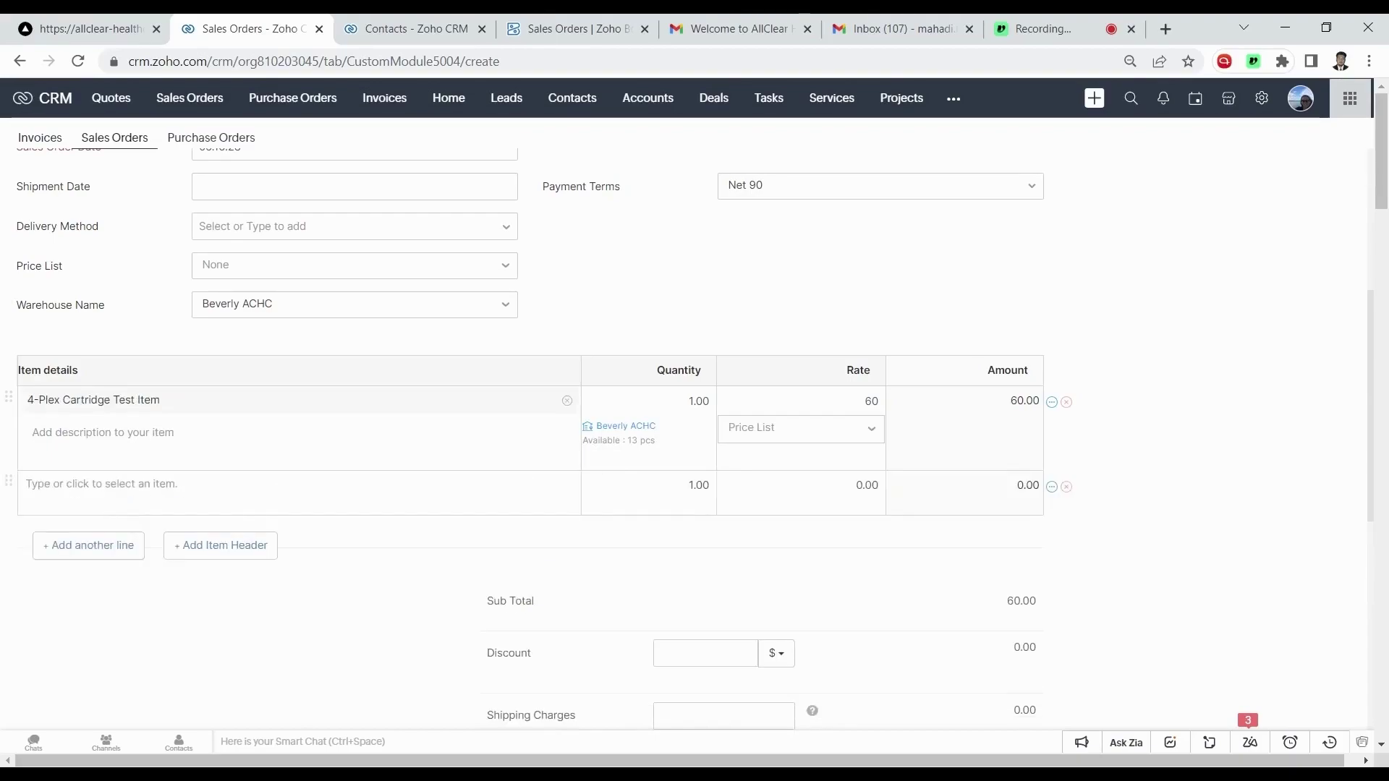
pyautogui.scroll(-3, 304, 683)
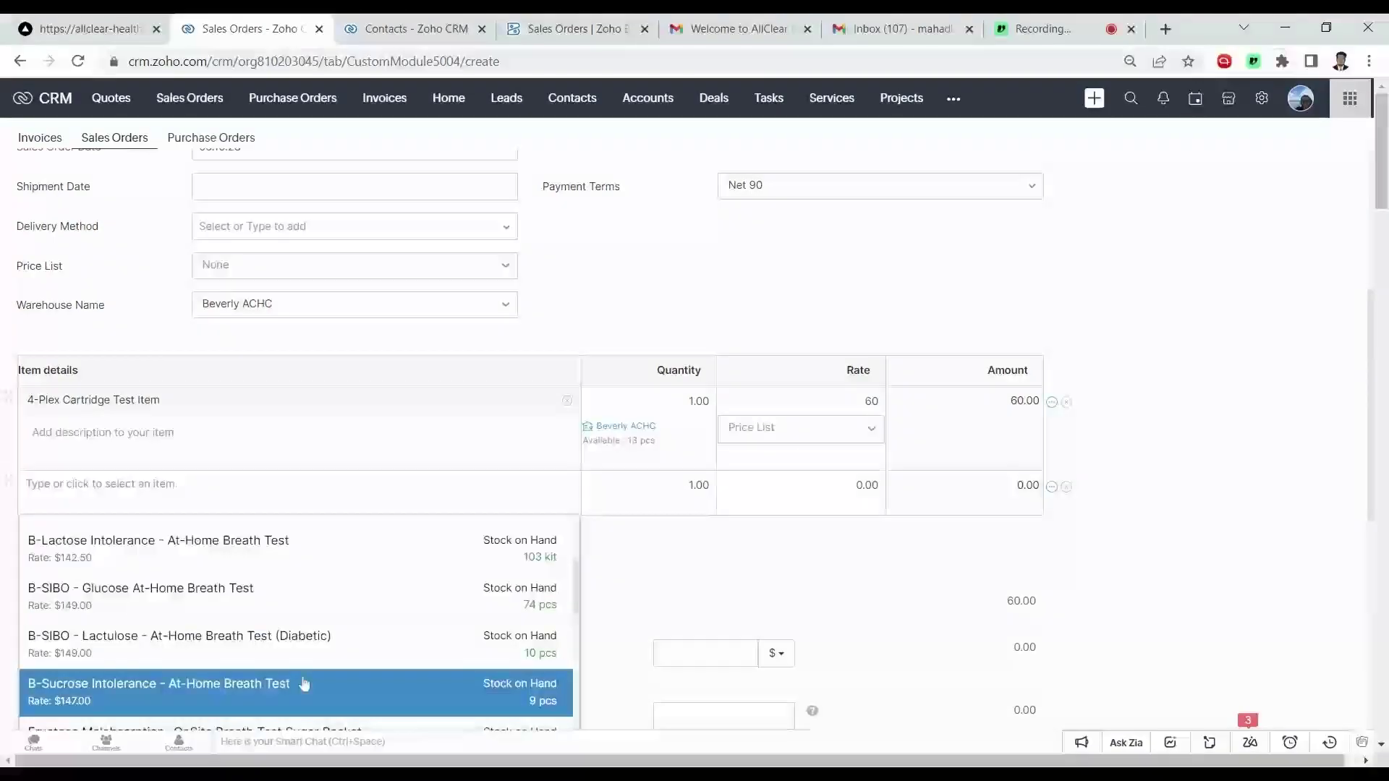
pyautogui.scroll(-5, 304, 683)
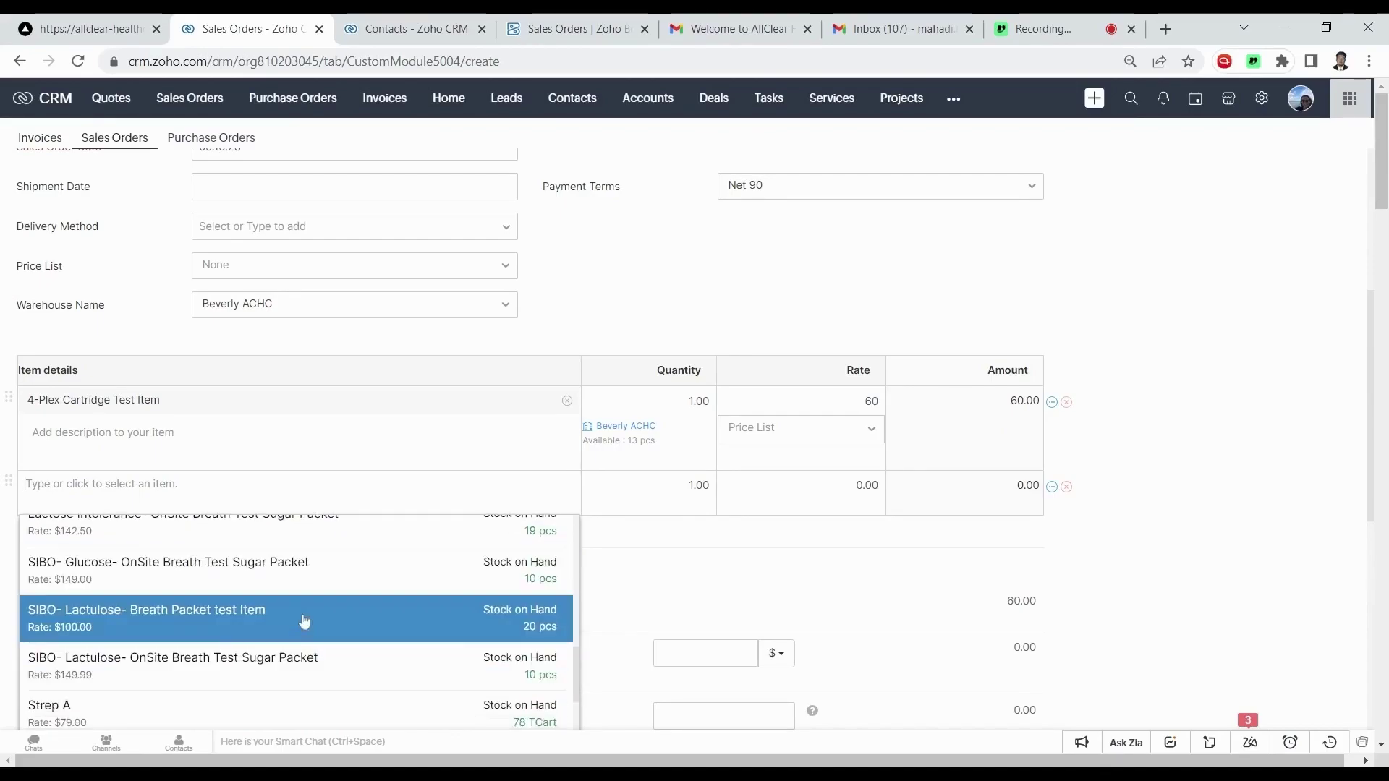
pyautogui.click(304, 620)
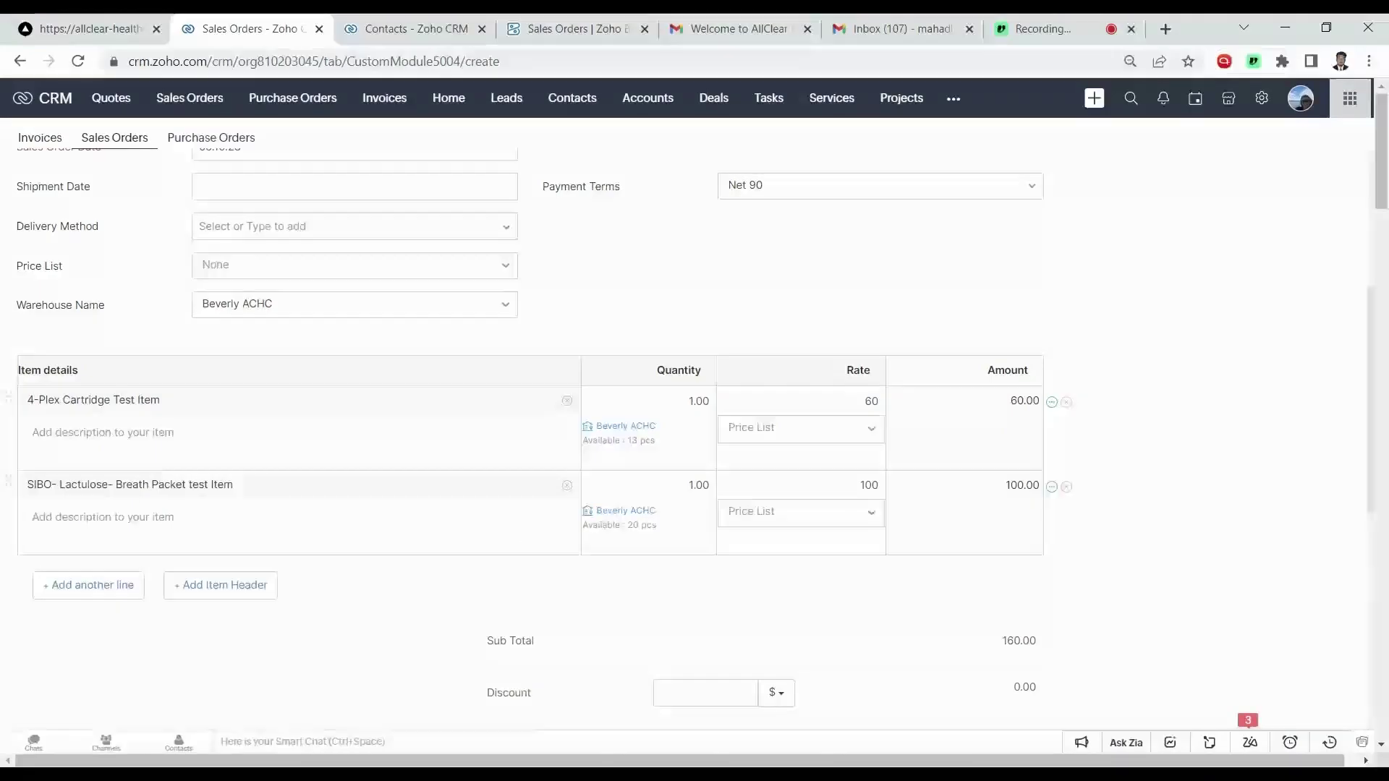
# Set the item quantities to 14 and 20 and save sales order SO-00029 totalling 2840.00.
pyautogui.click(697, 401)
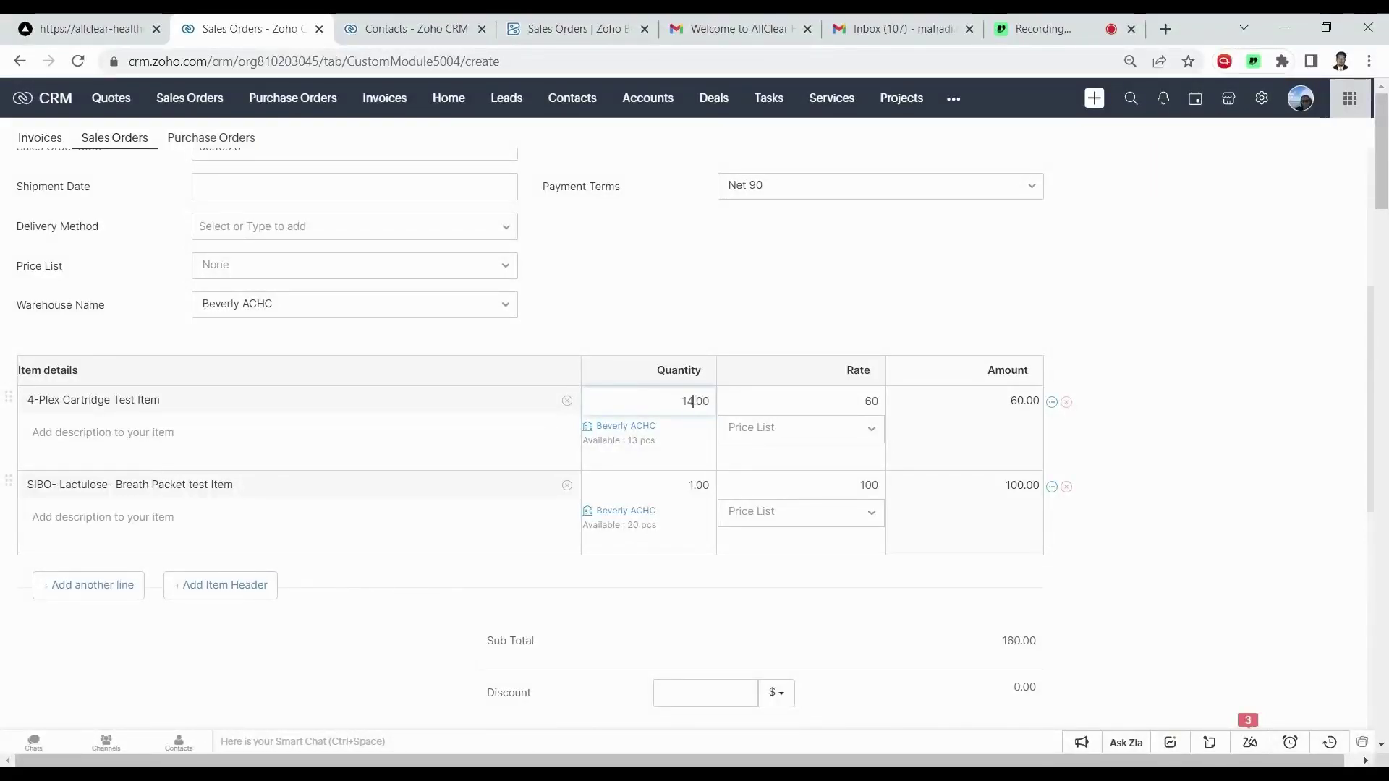
pyautogui.click(694, 484)
pyautogui.press('BackSpace')
pyautogui.write('2')
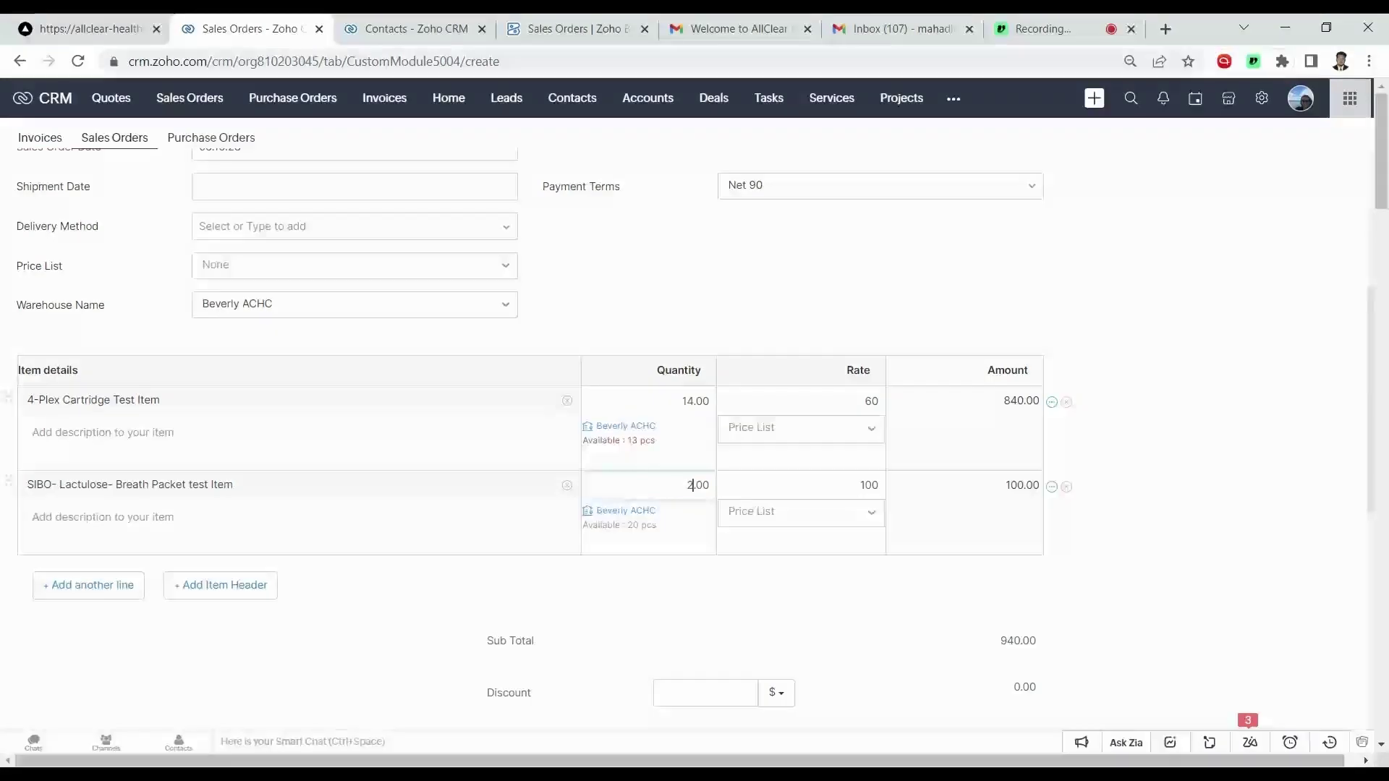
pyautogui.write('0')
pyautogui.click(318, 633)
pyautogui.scroll(-6, 323, 606)
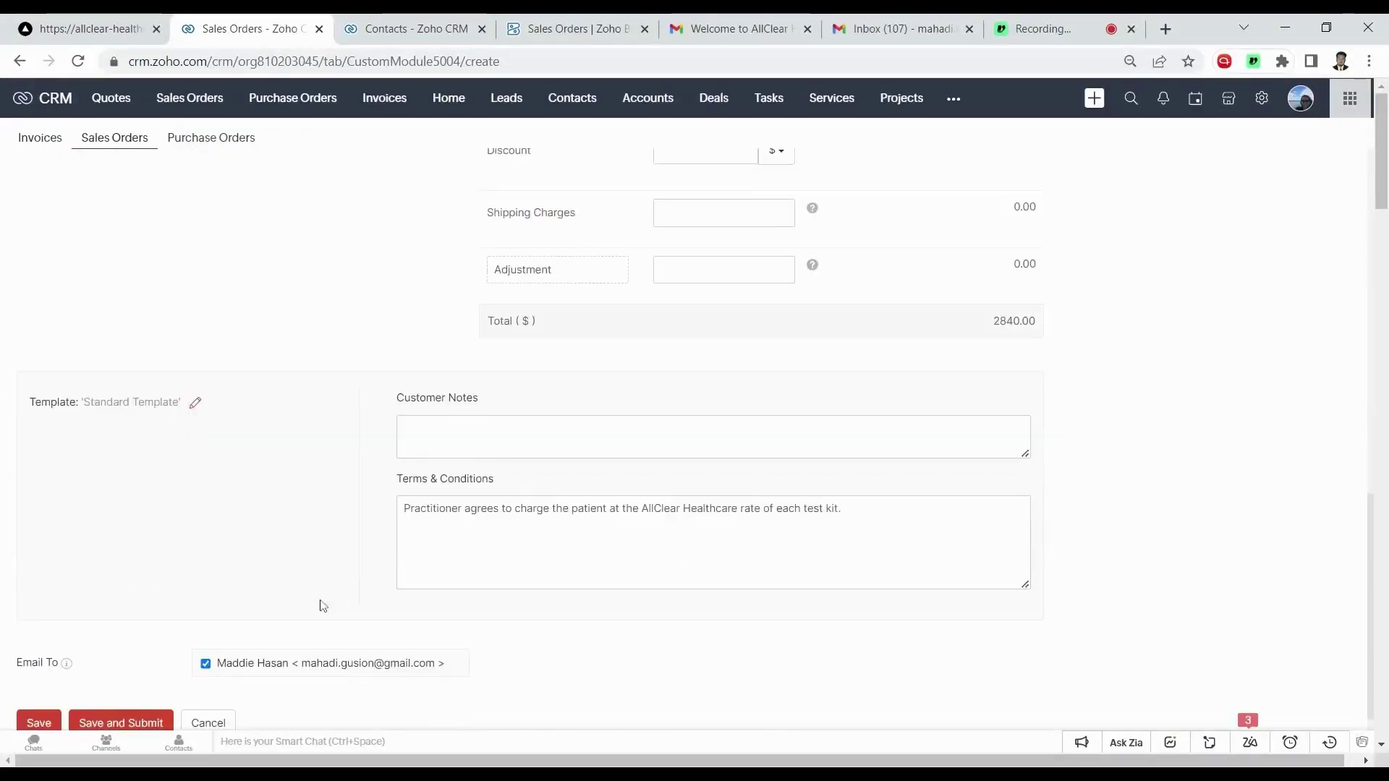
pyautogui.scroll(-1, 124, 655)
pyautogui.click(39, 675)
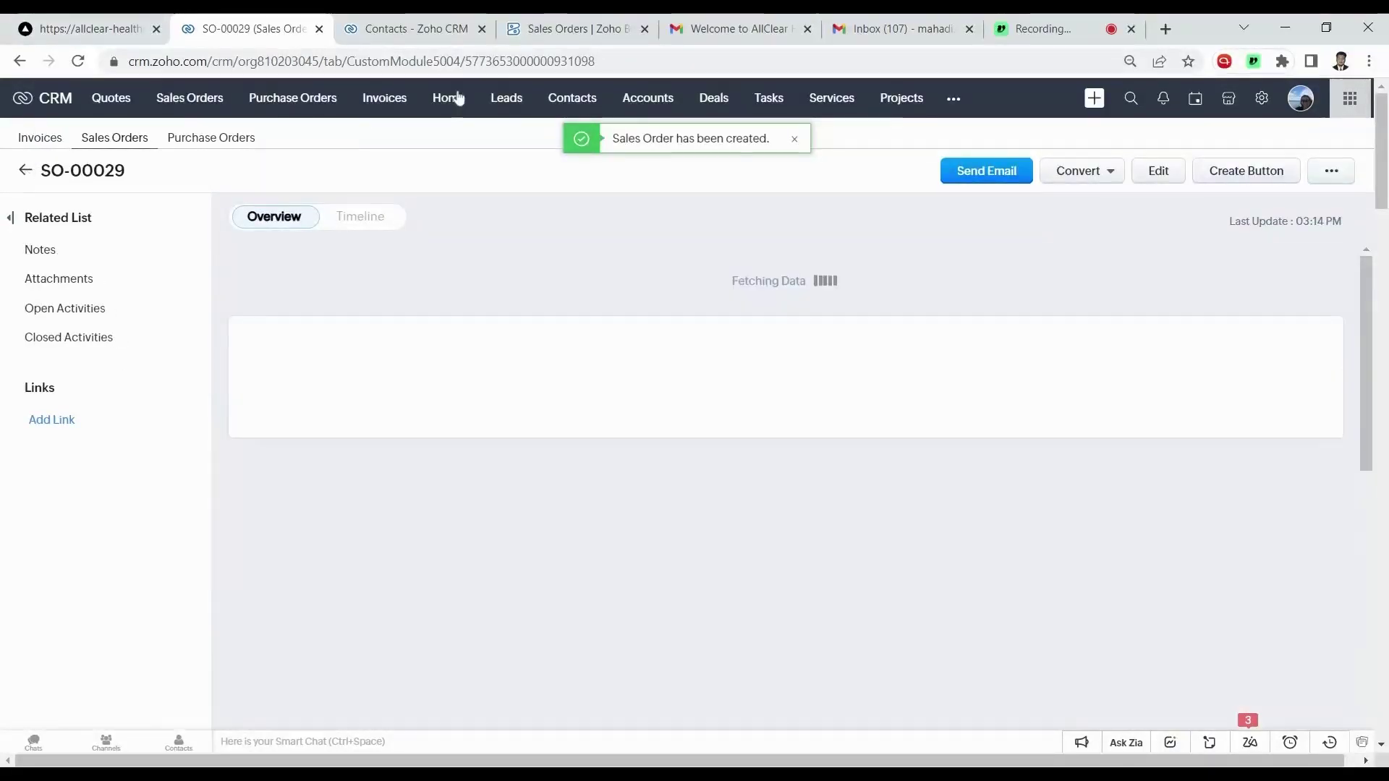
# Reload the portal's Gastro Inventory so both items show stock 14 and 20 with low stock 5.
pyautogui.click(122, 23)
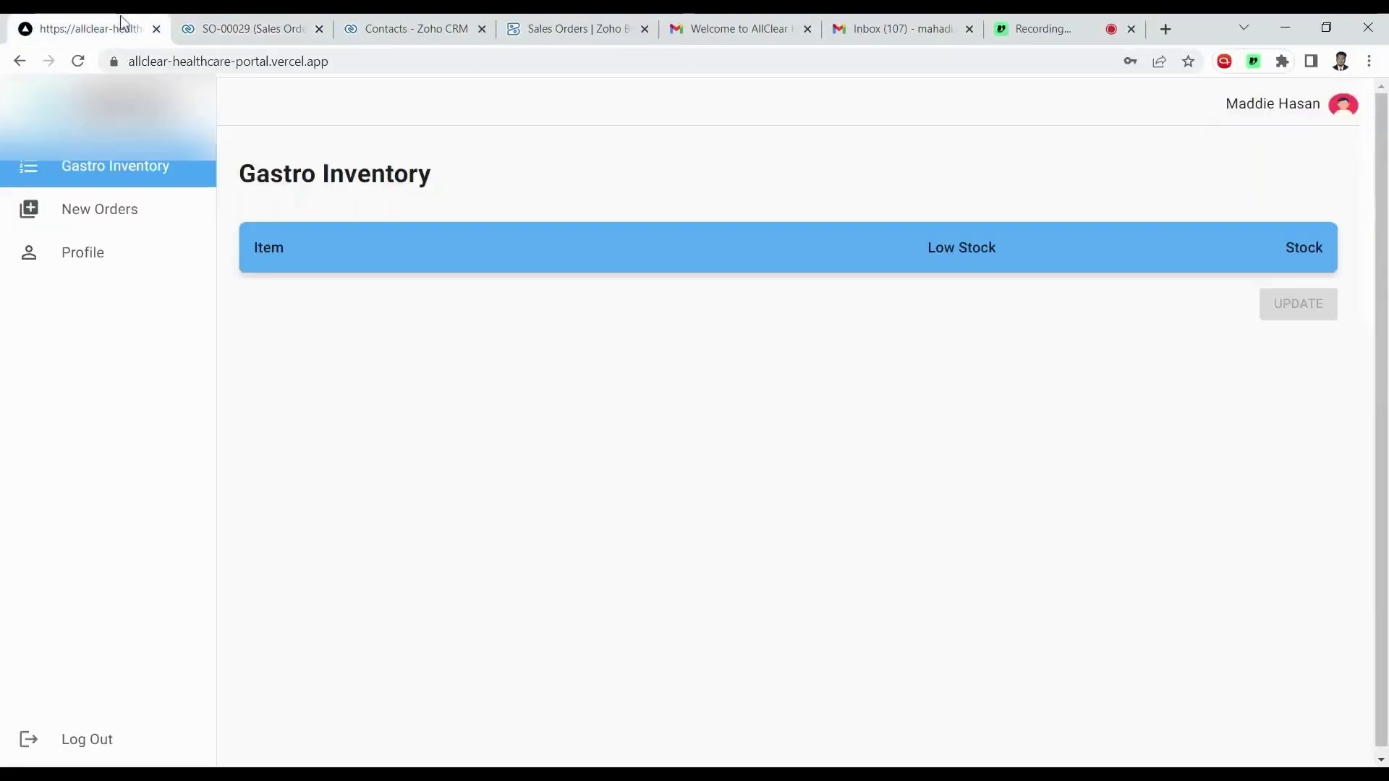
pyautogui.click(79, 61)
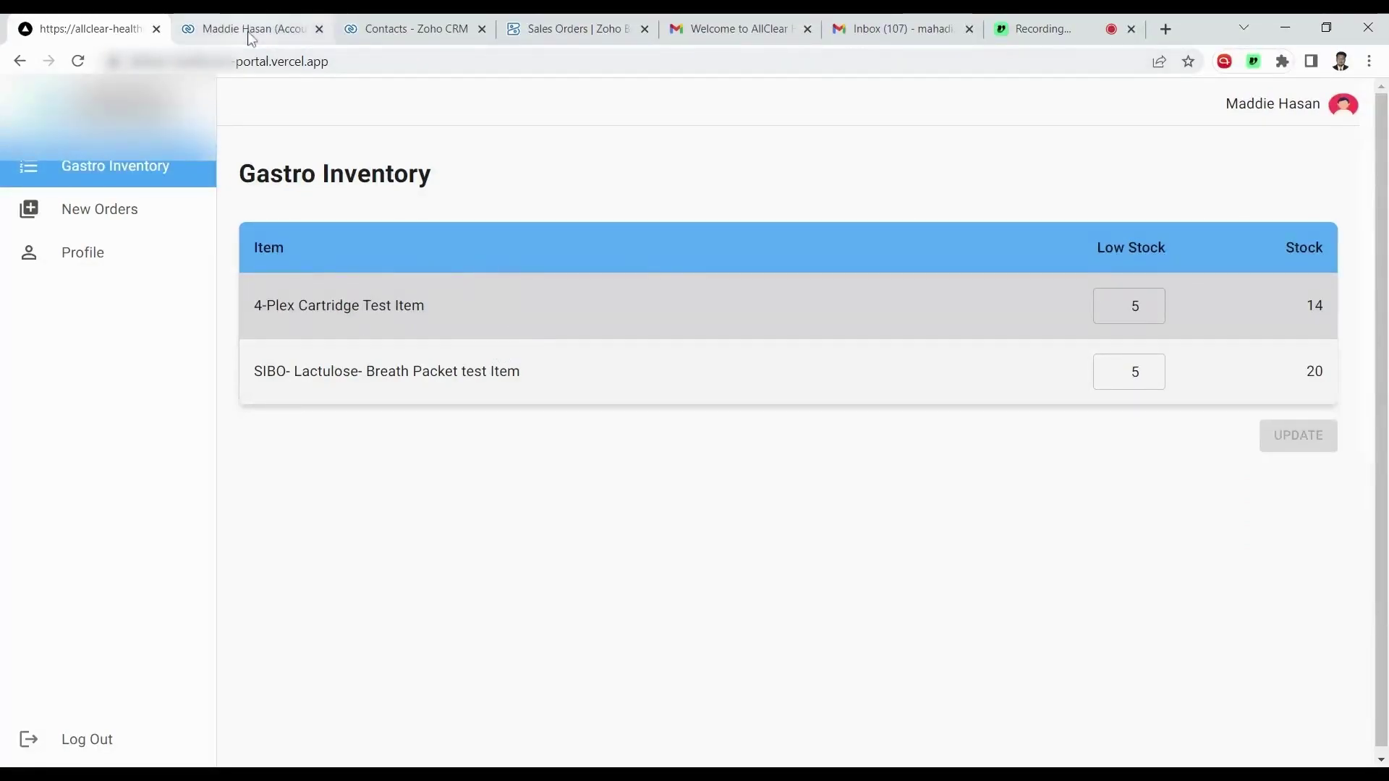
pyautogui.moveTo(1180, 247); pyautogui.dragTo(1078, 249)
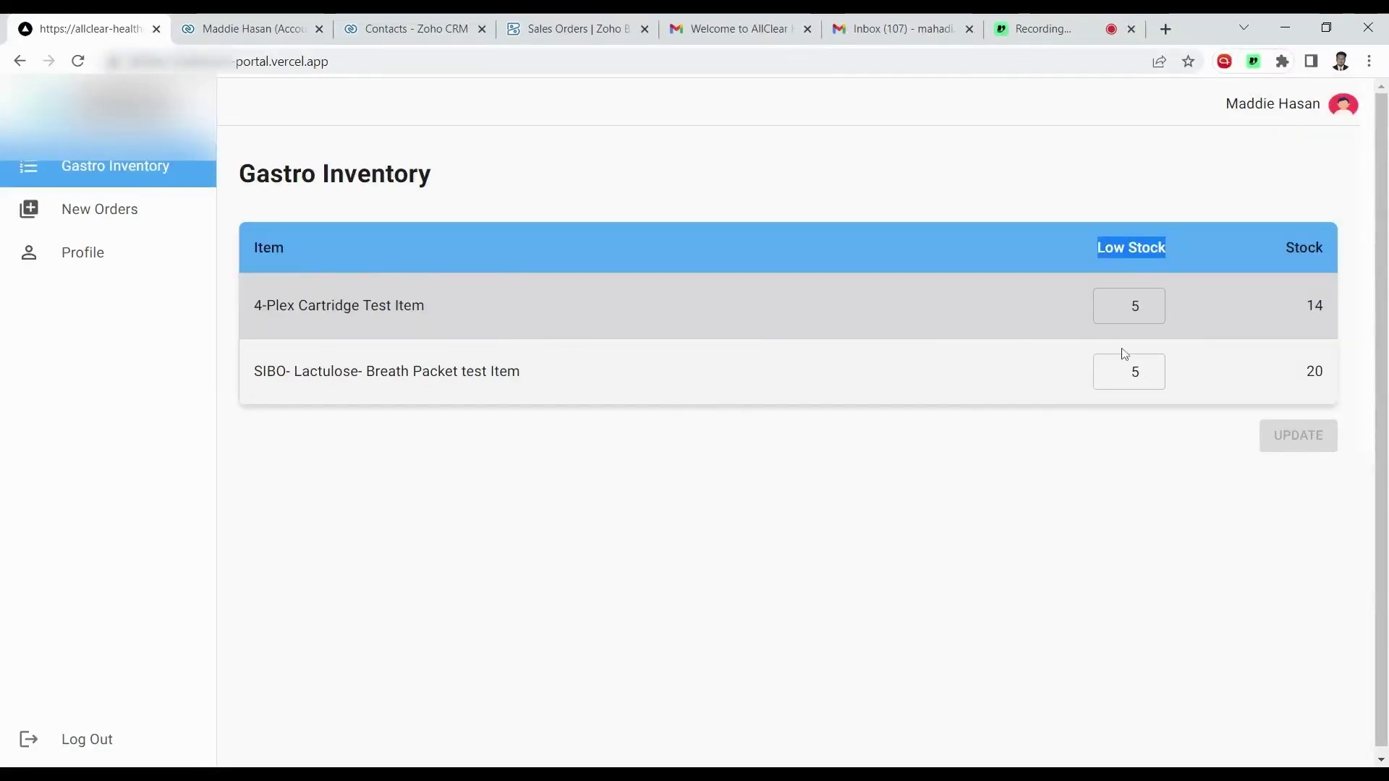
pyautogui.click(1118, 278)
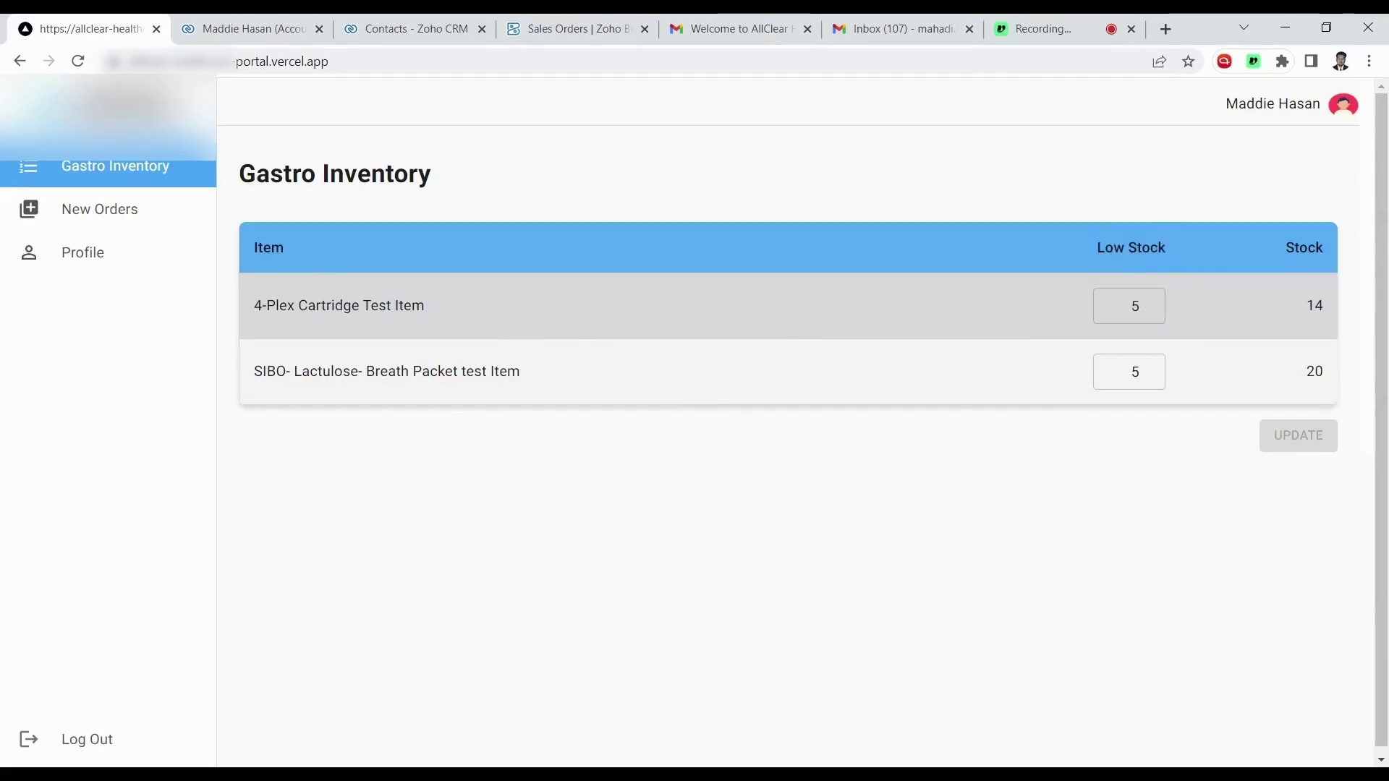
pyautogui.click(246, 29)
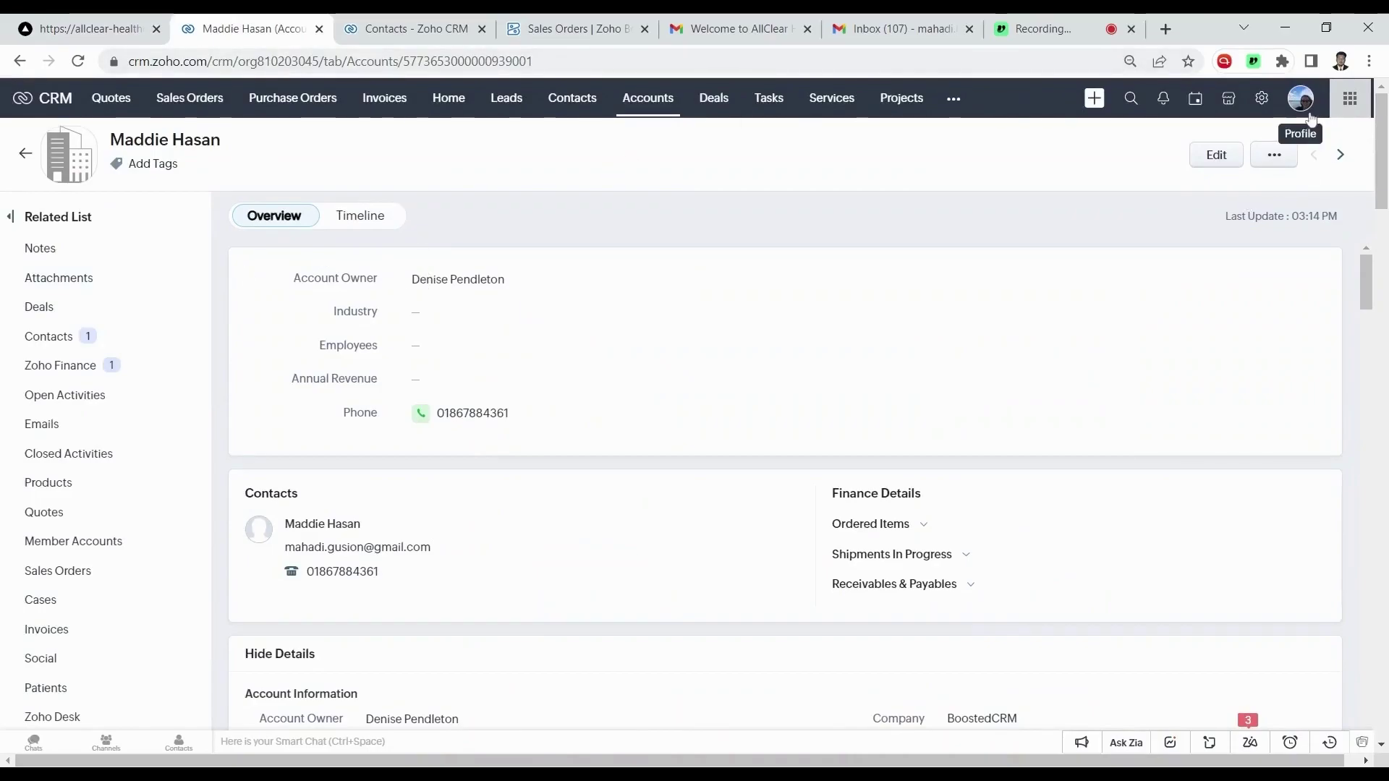
pyautogui.scroll(-6, 863, 324)
pyautogui.scroll(-12, 862, 323)
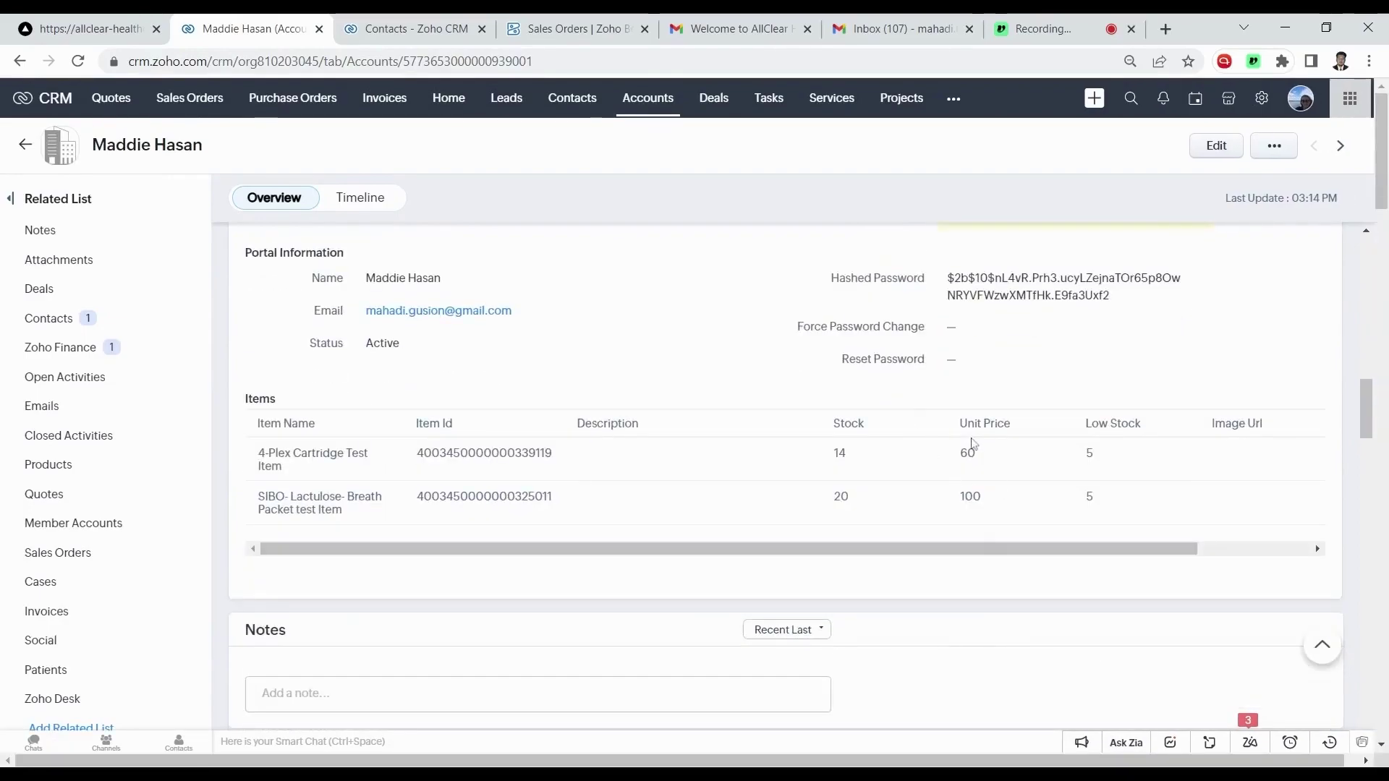
pyautogui.click(1216, 145)
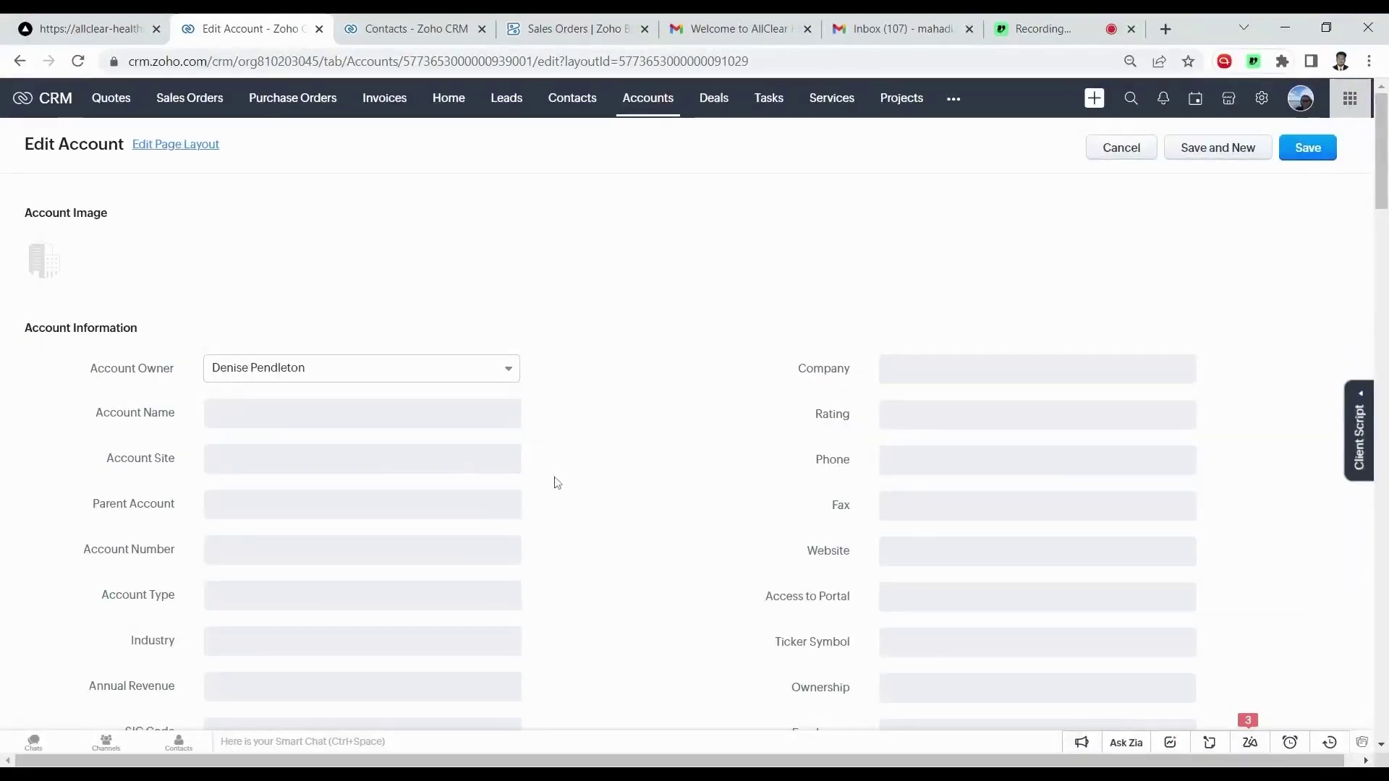
pyautogui.scroll(-3, 568, 478)
pyautogui.scroll(-15, 648, 474)
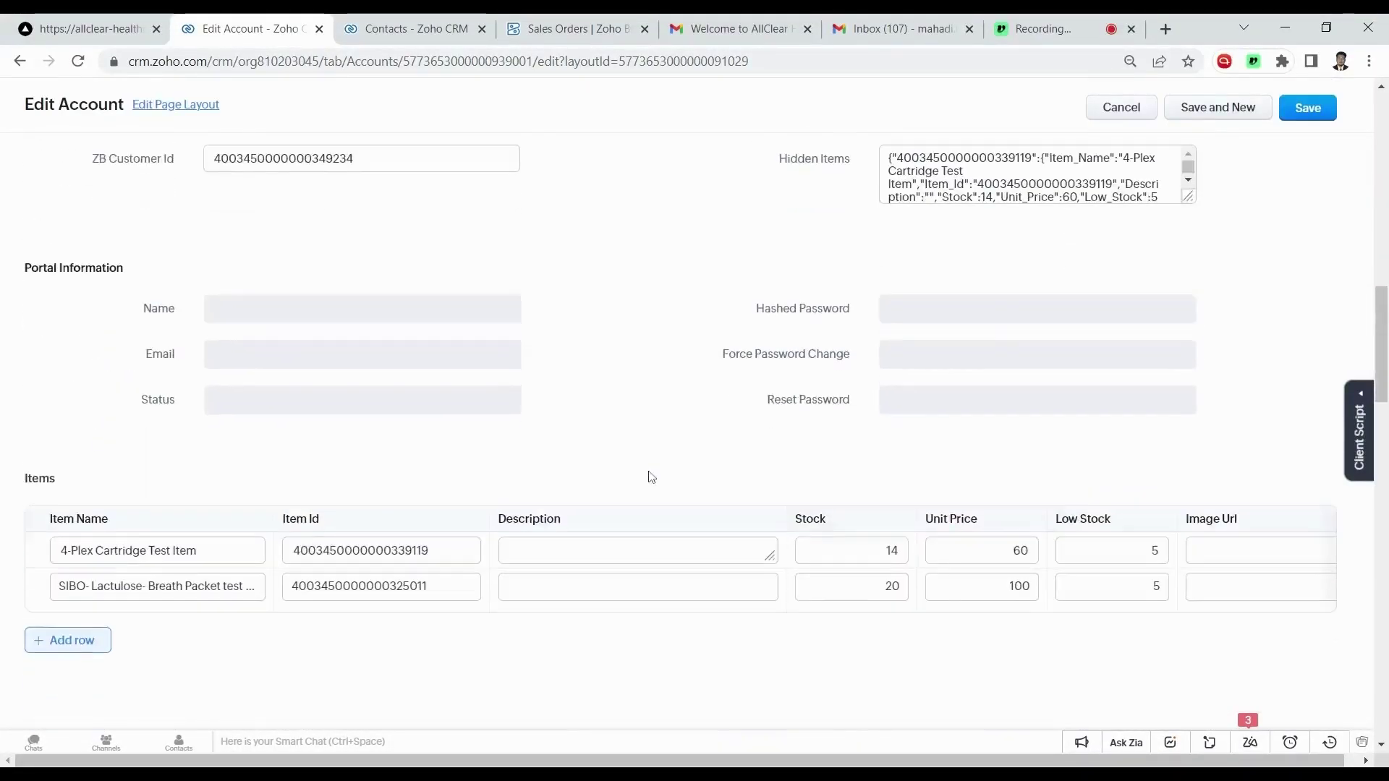
pyautogui.click(1135, 317)
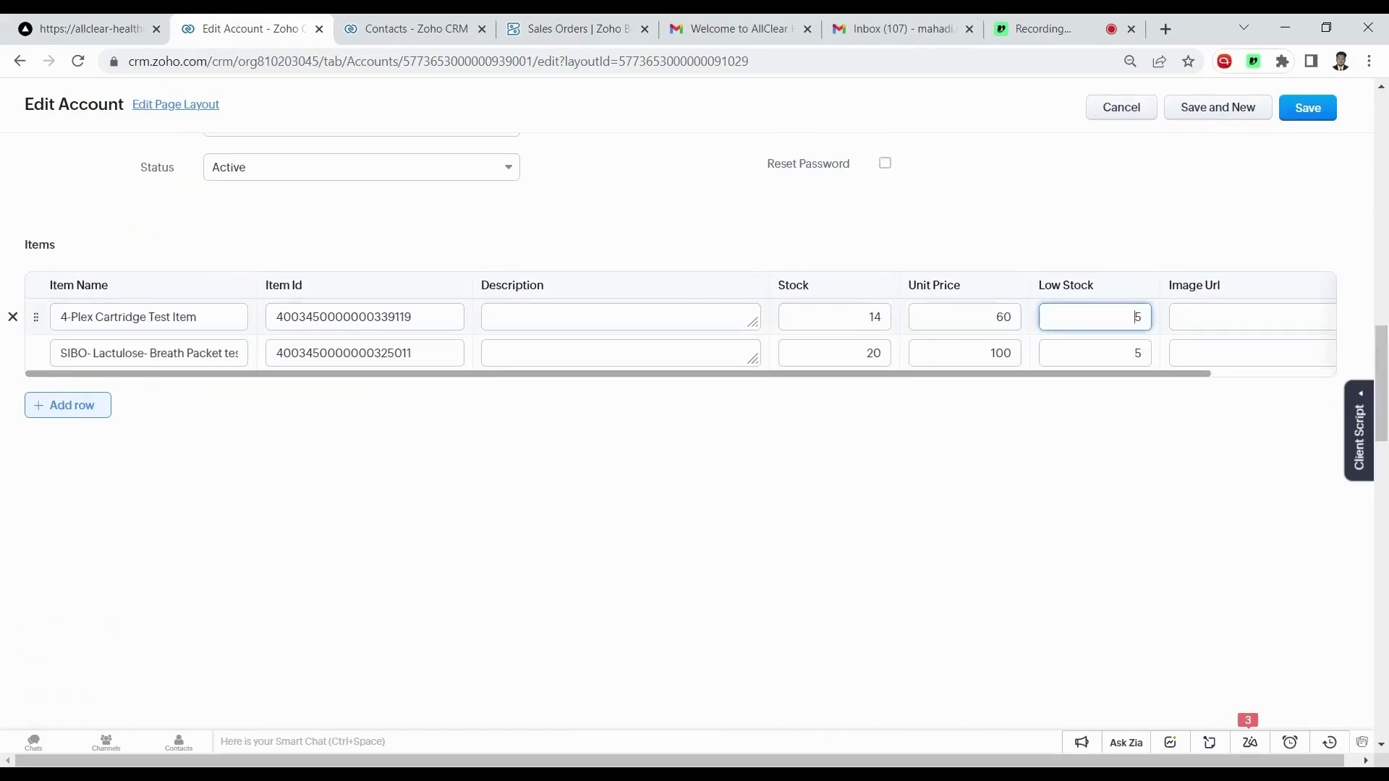
pyautogui.click(1140, 115)
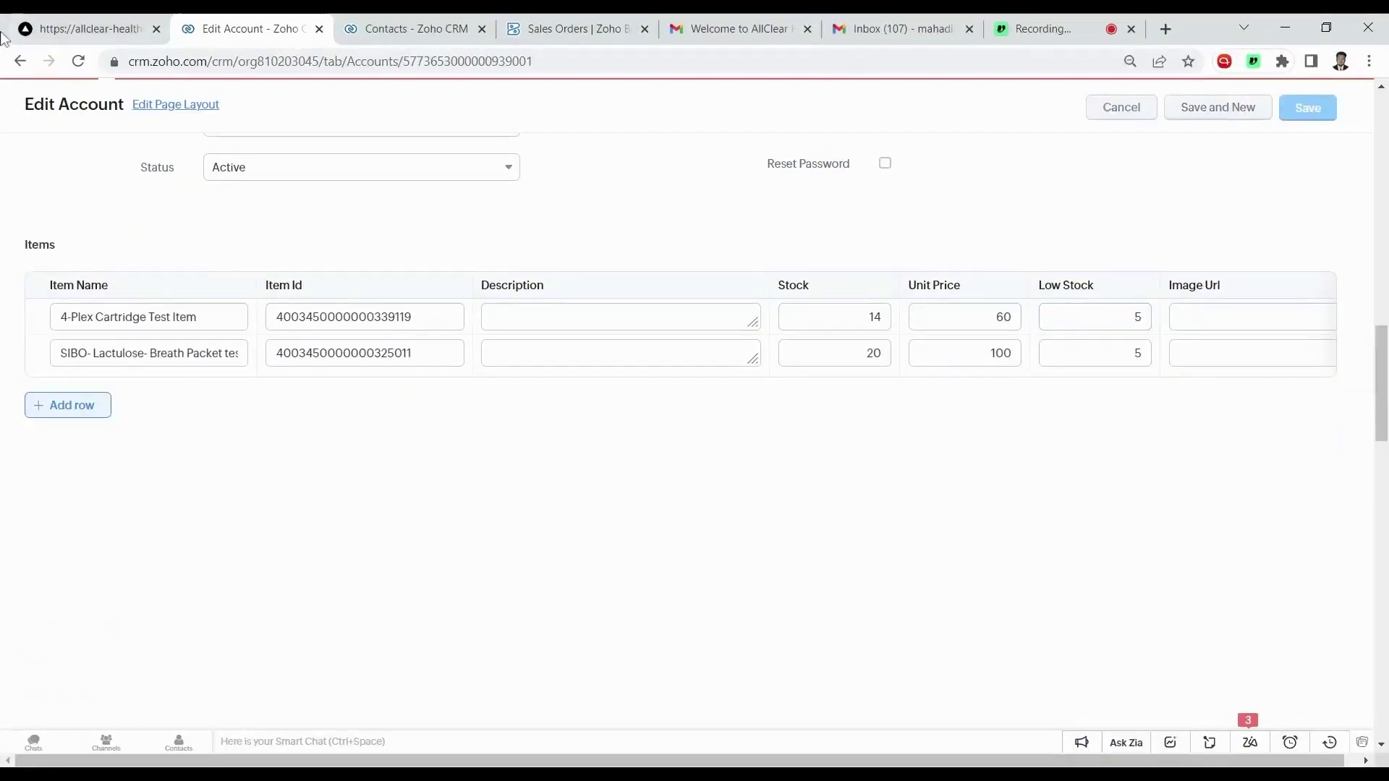
# Change the 4-Plex Cartridge Test Item's Low Stock value from 5 to 10 and save it.
pyautogui.click(41, 27)
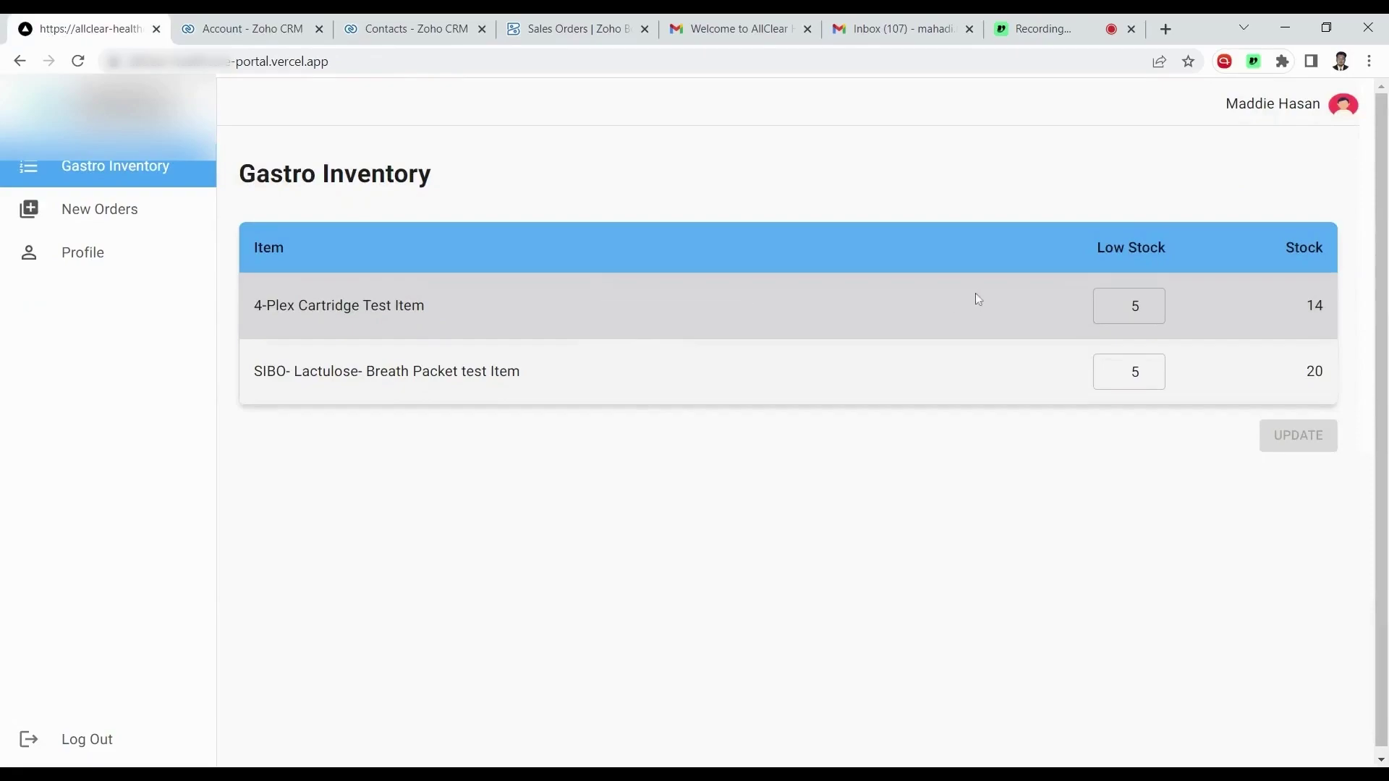
pyautogui.click(1133, 306)
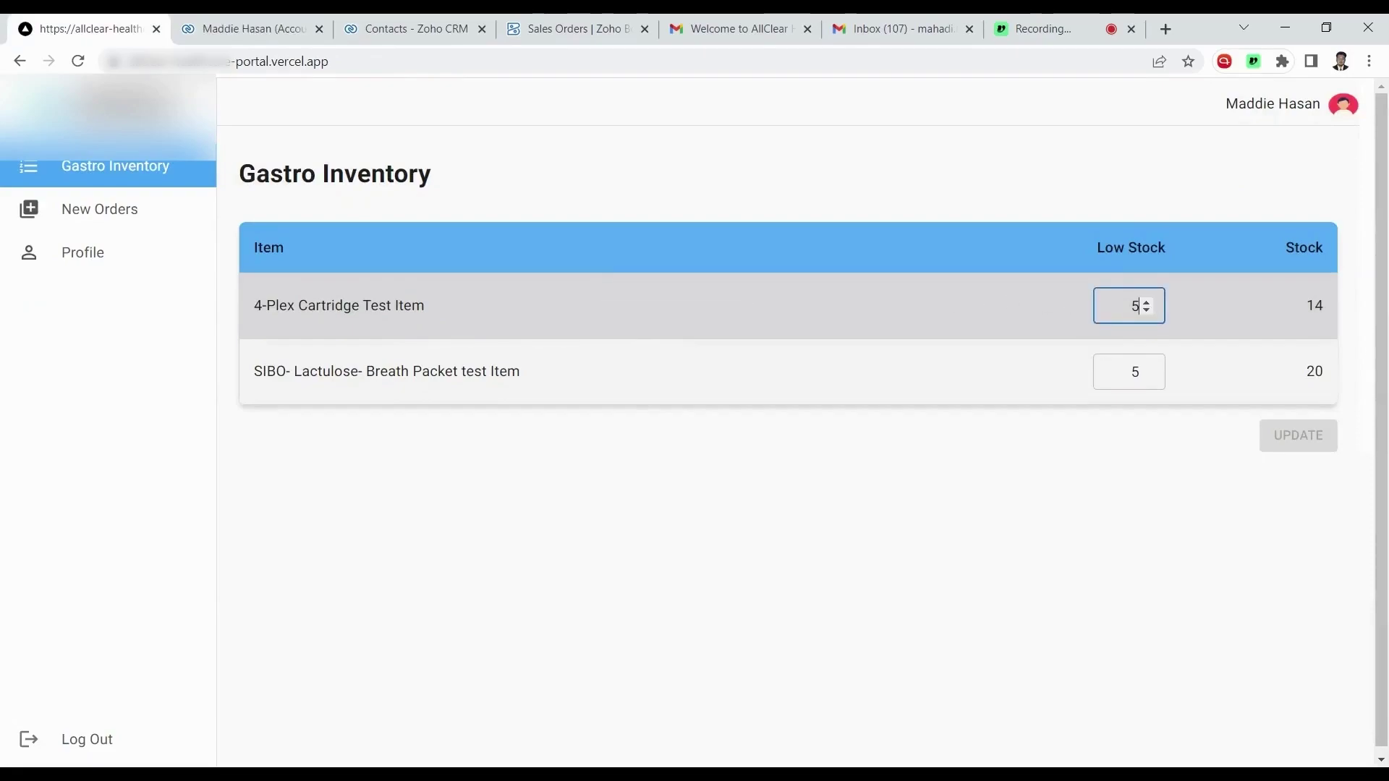
pyautogui.press('BackSpace')
pyautogui.write('10')
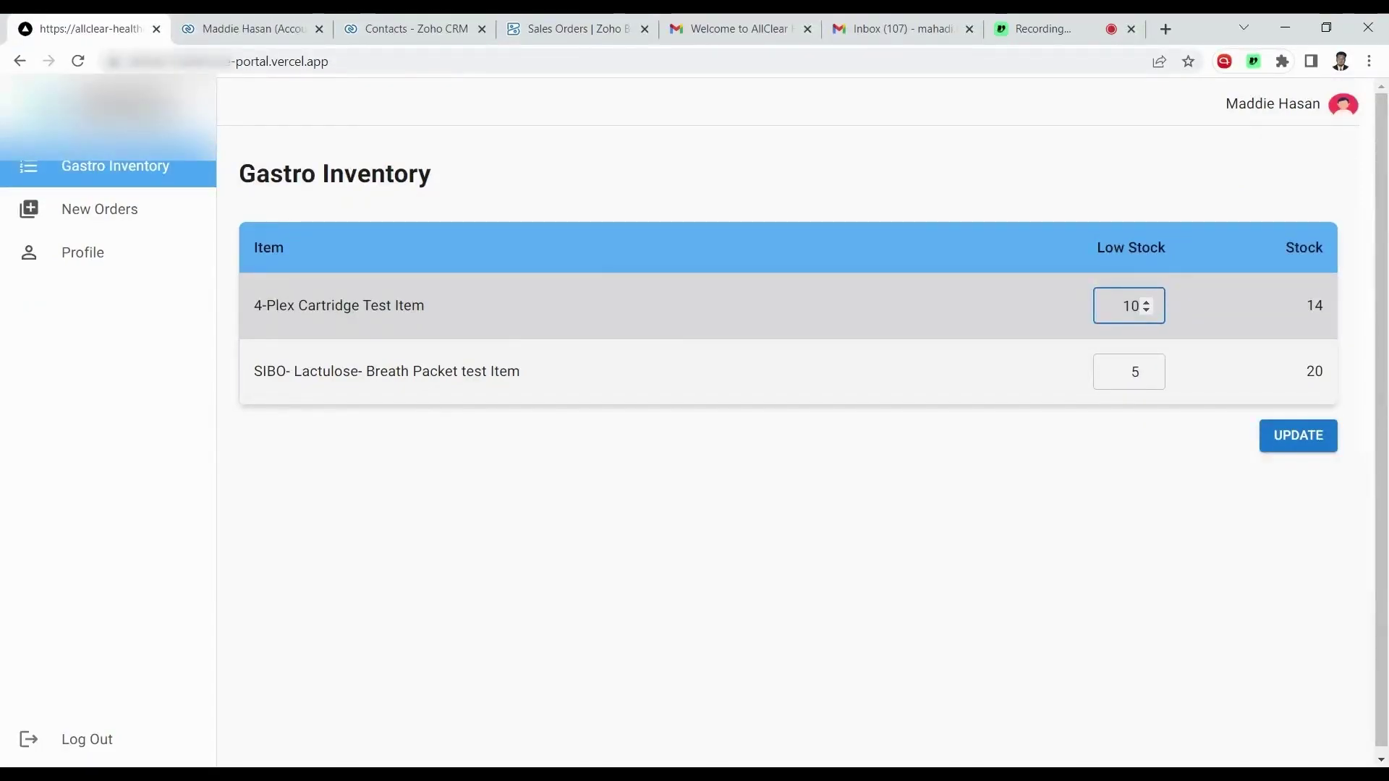
pyautogui.click(1303, 435)
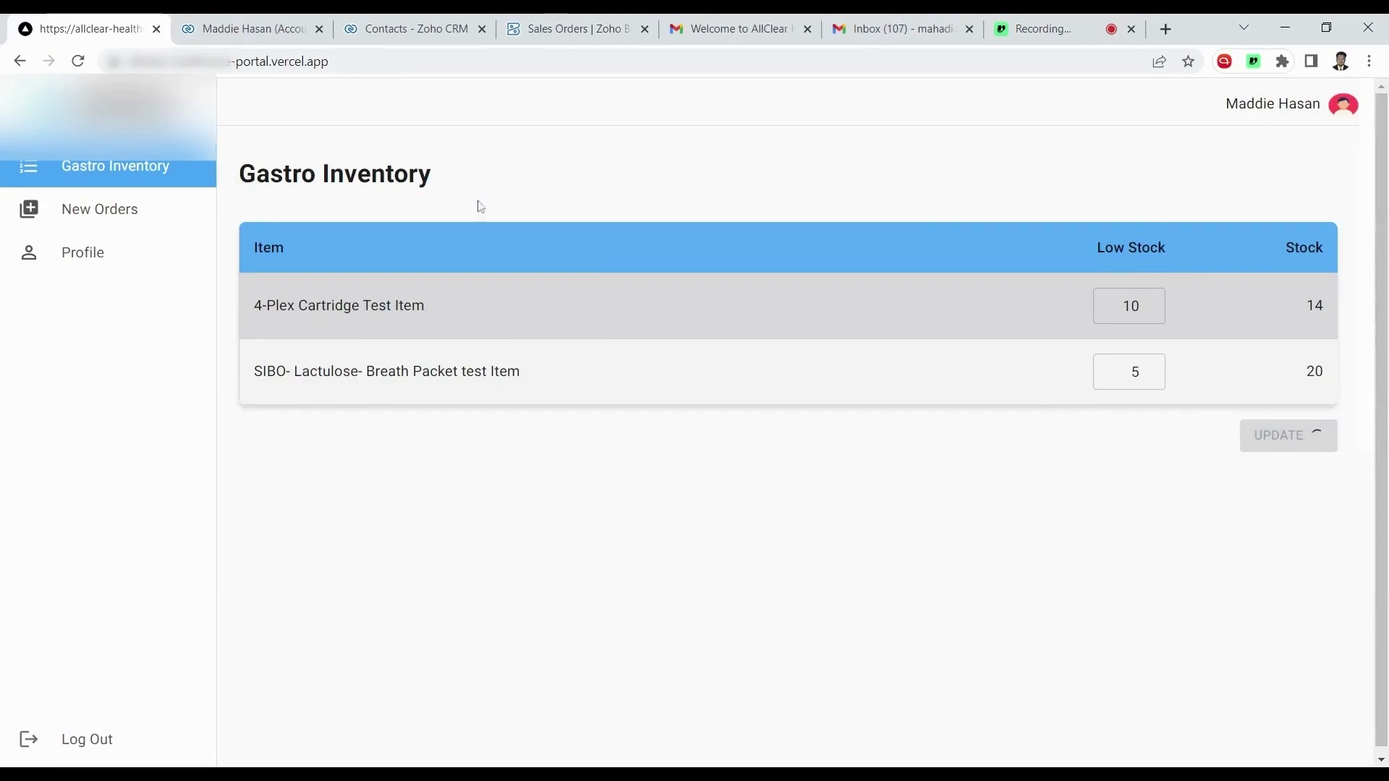
pyautogui.click(253, 29)
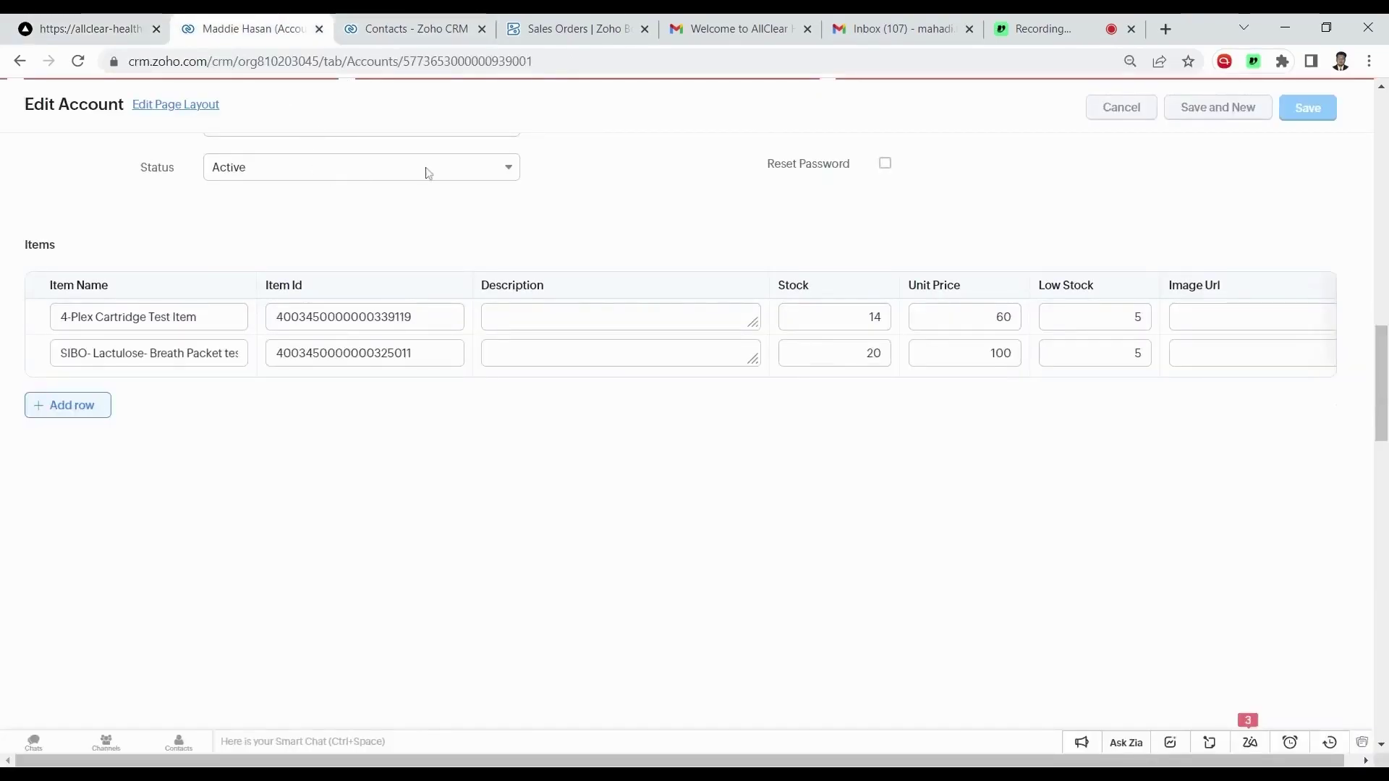
# Scroll the CRM account page, then go back to the portal's Gastro Inventory.
pyautogui.scroll(-3, 438, 594)
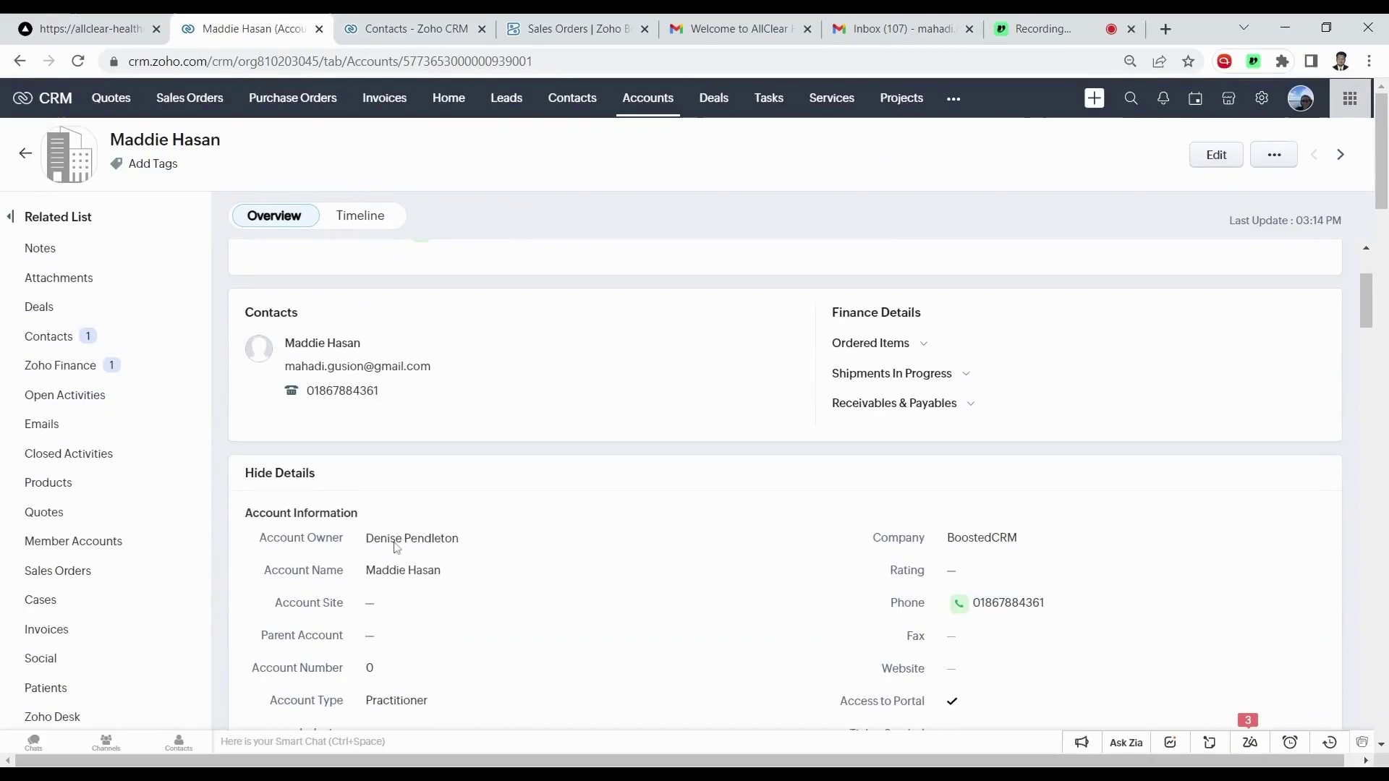
pyautogui.scroll(-1, 376, 528)
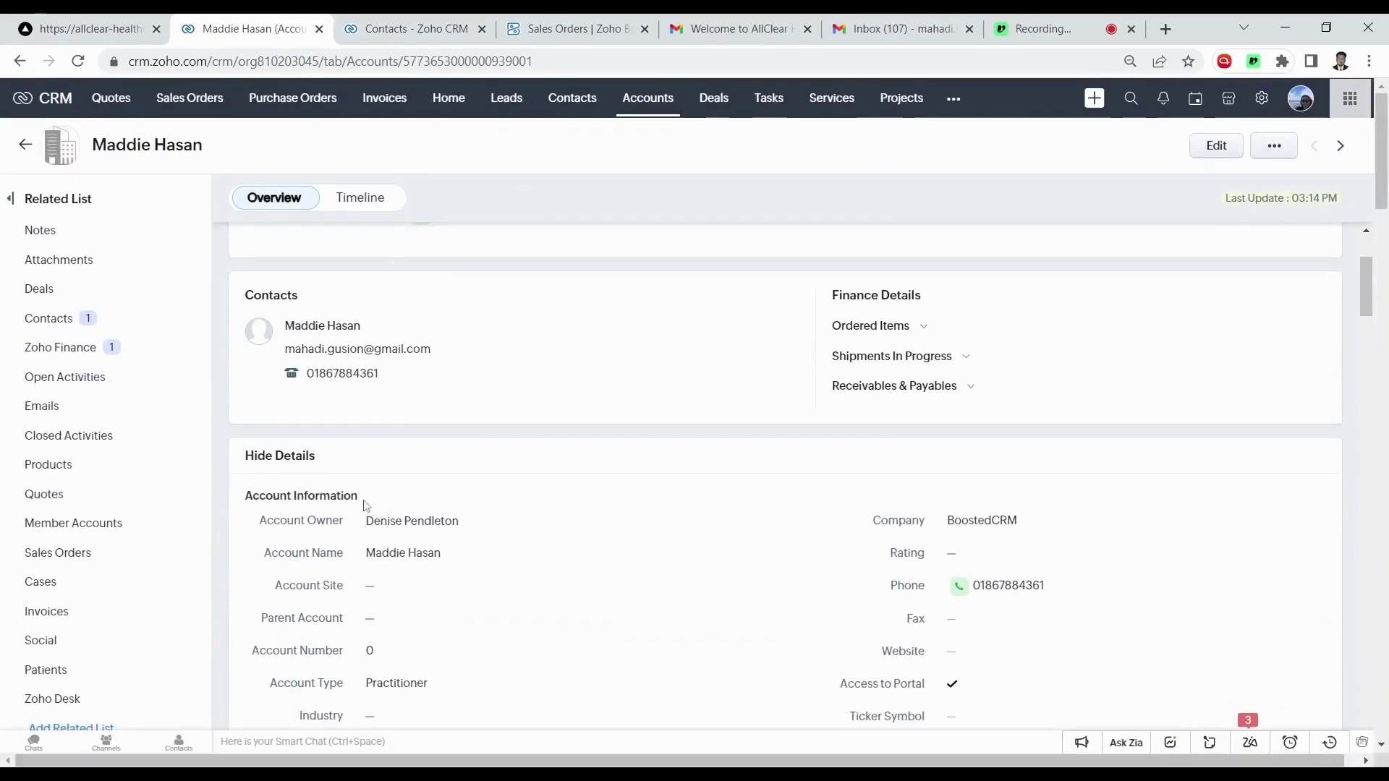
pyautogui.click(87, 29)
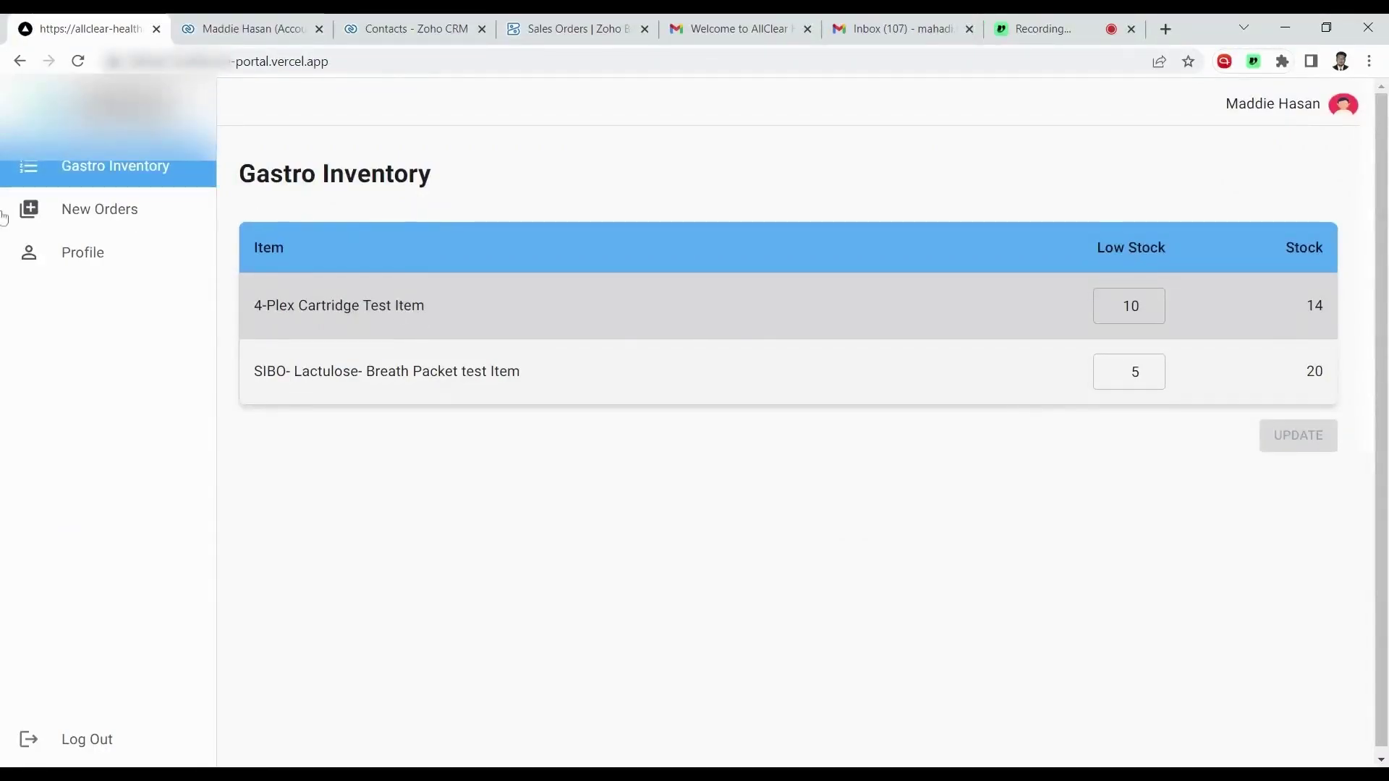
# Start a new order containing one 4-Plex Cartridge Test Item and continue to the summary.
pyautogui.click(104, 211)
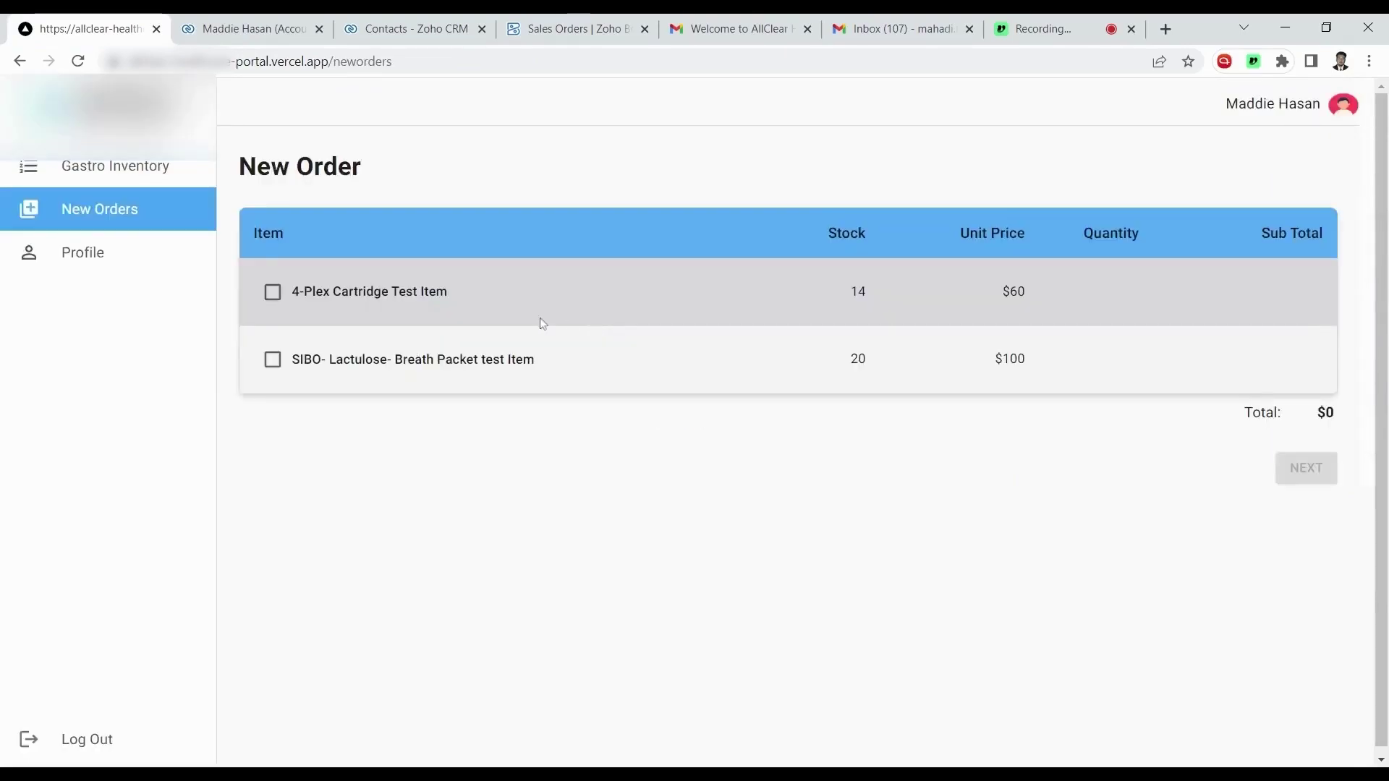
pyautogui.click(272, 293)
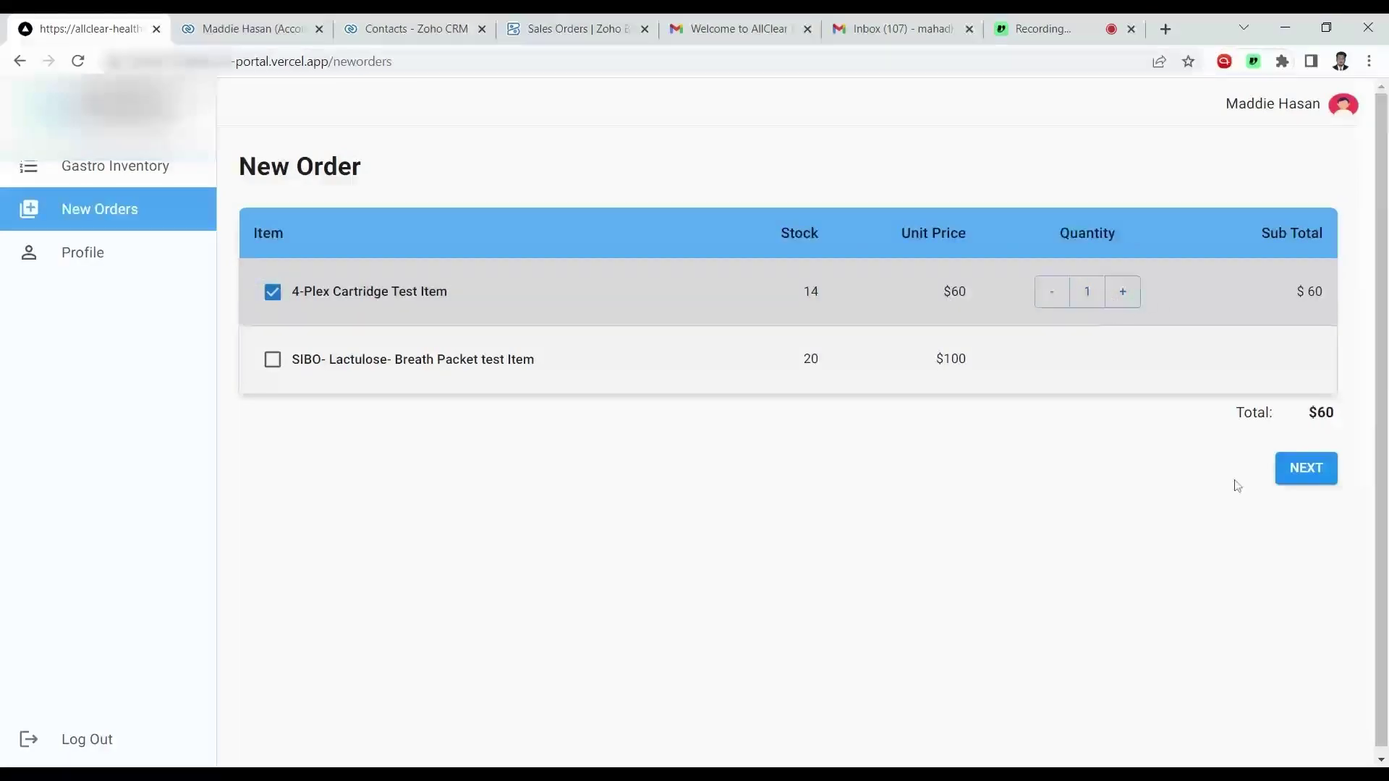
pyautogui.click(1312, 479)
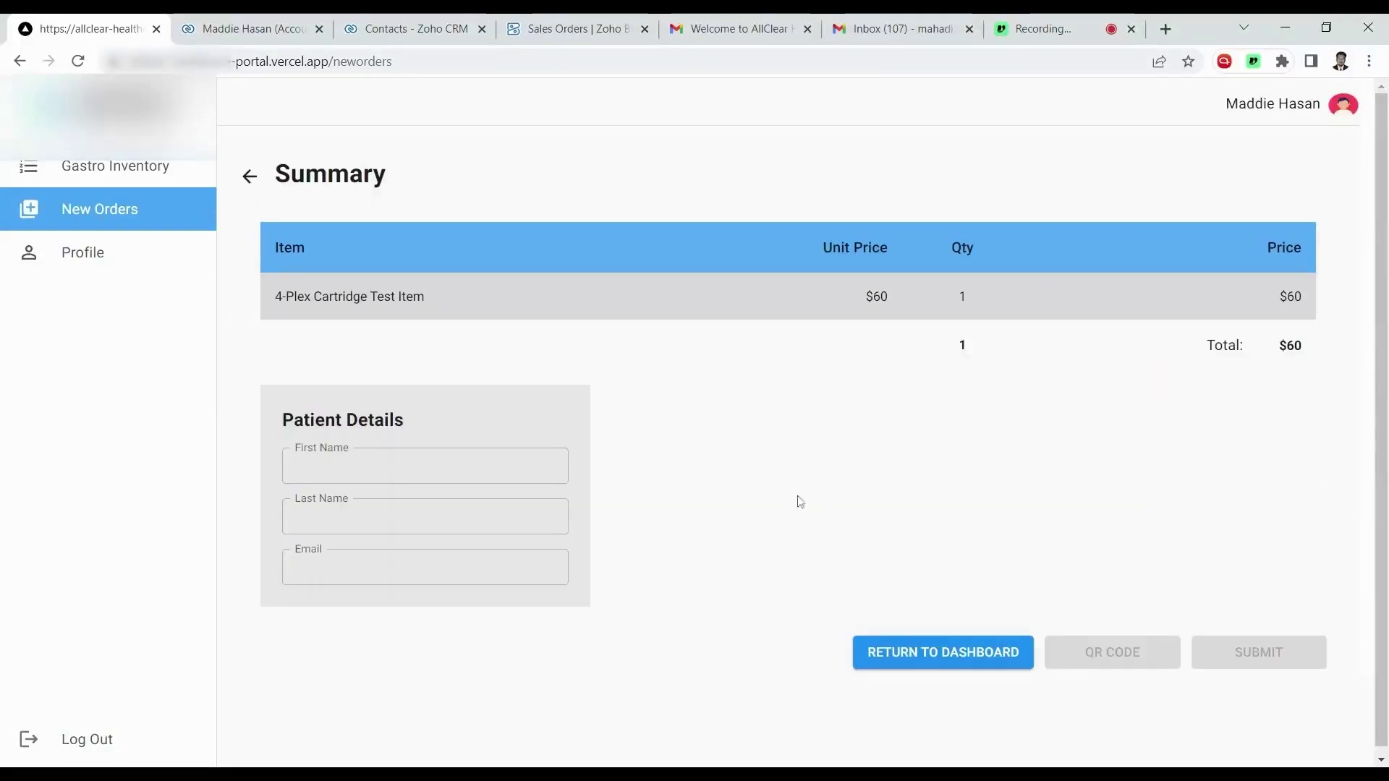
# Fill in the test patient's first name, last name and e-mail address in Patient Details.
pyautogui.click(560, 455)
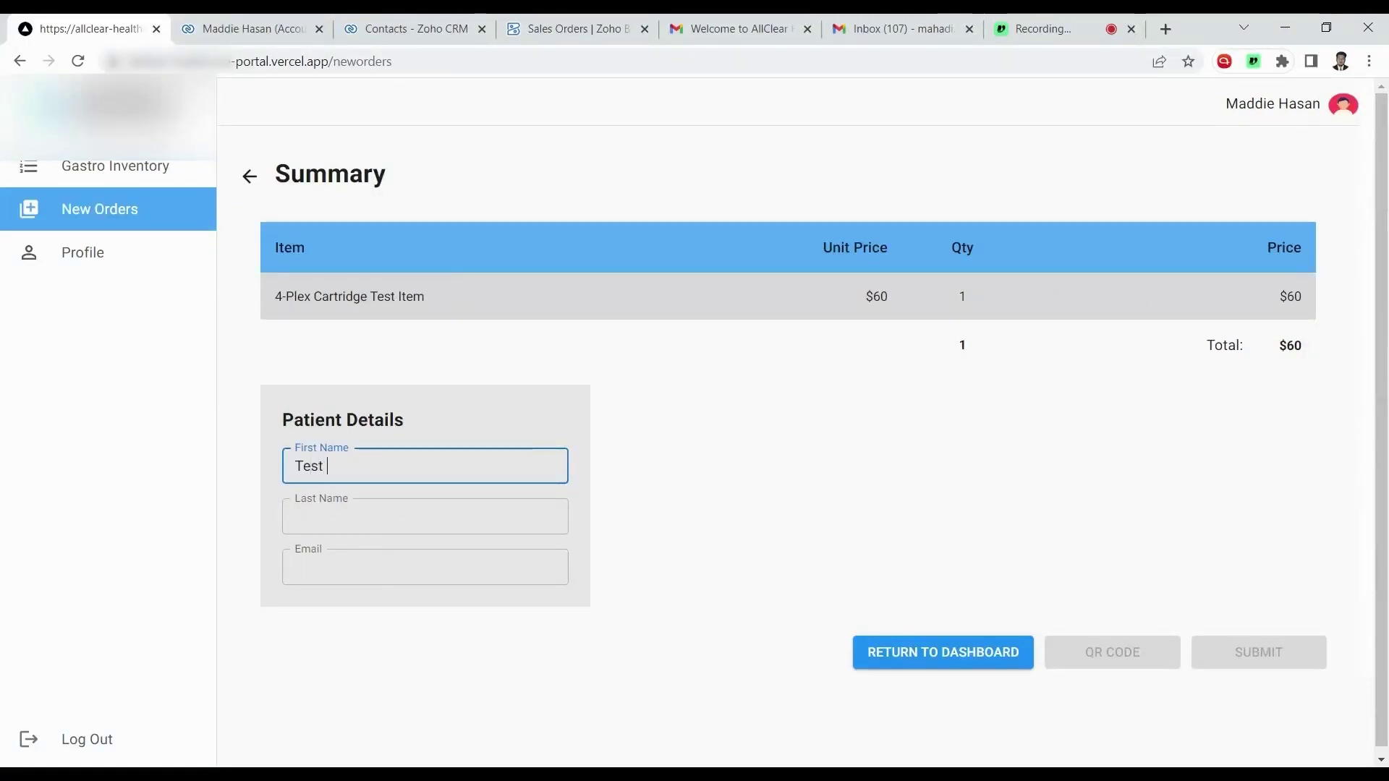
pyautogui.click(381, 501)
pyautogui.write('B')
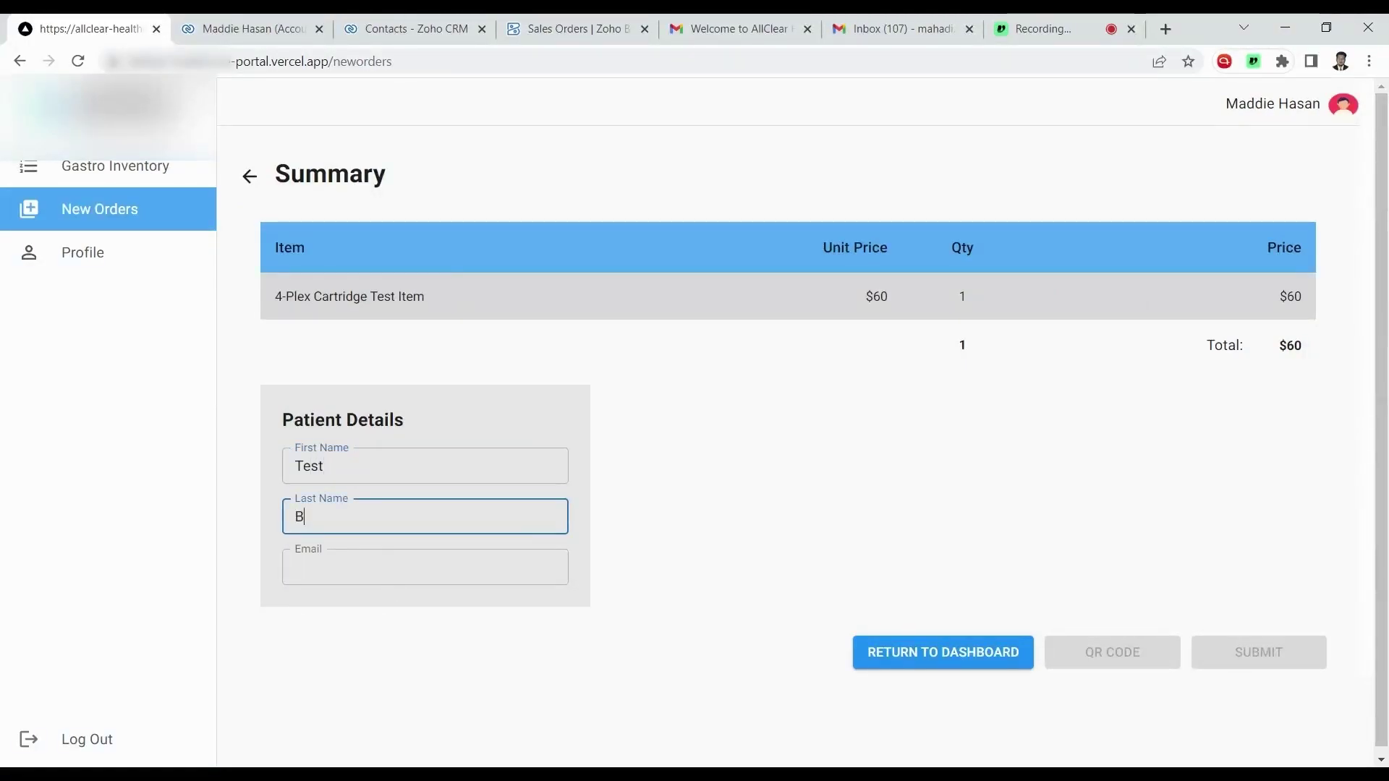
pyautogui.write('oosted Pati')
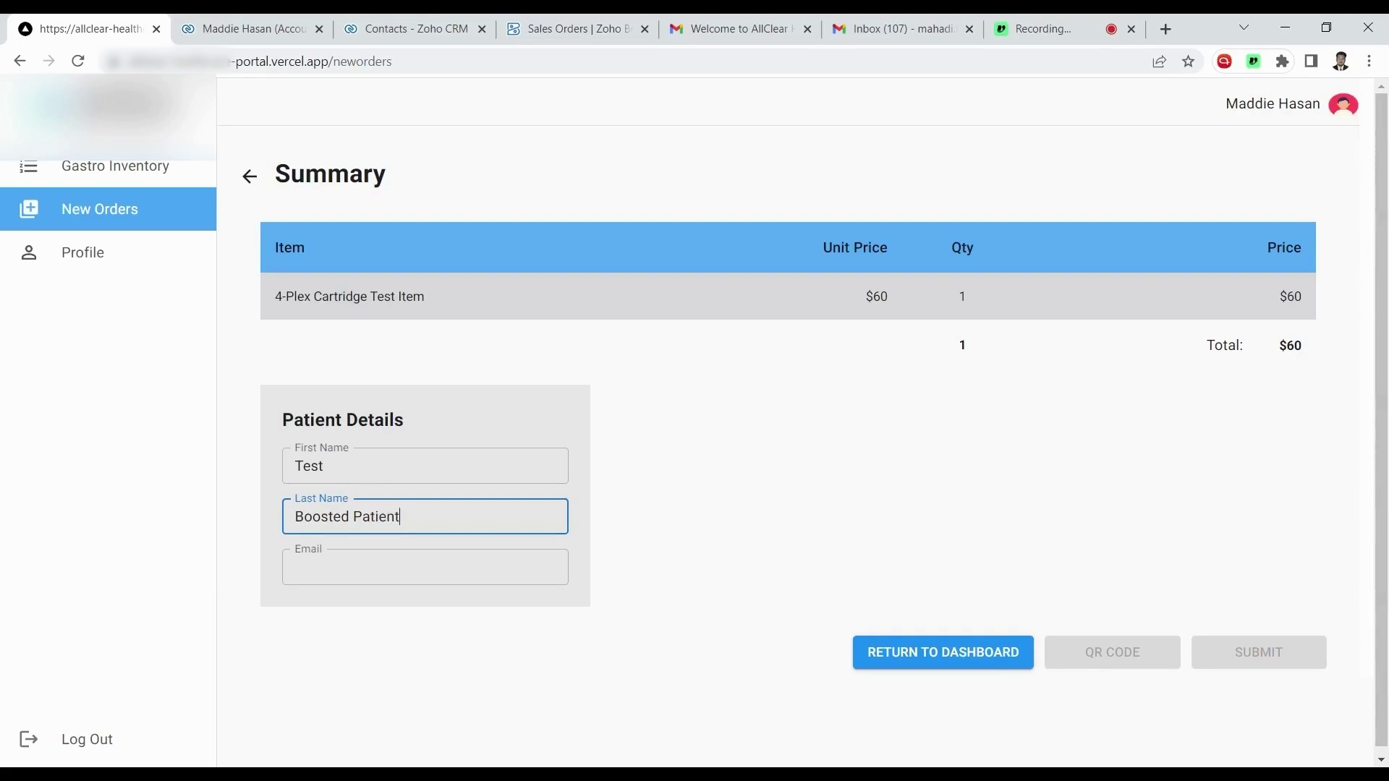
pyautogui.write('ent')
pyautogui.click(425, 567)
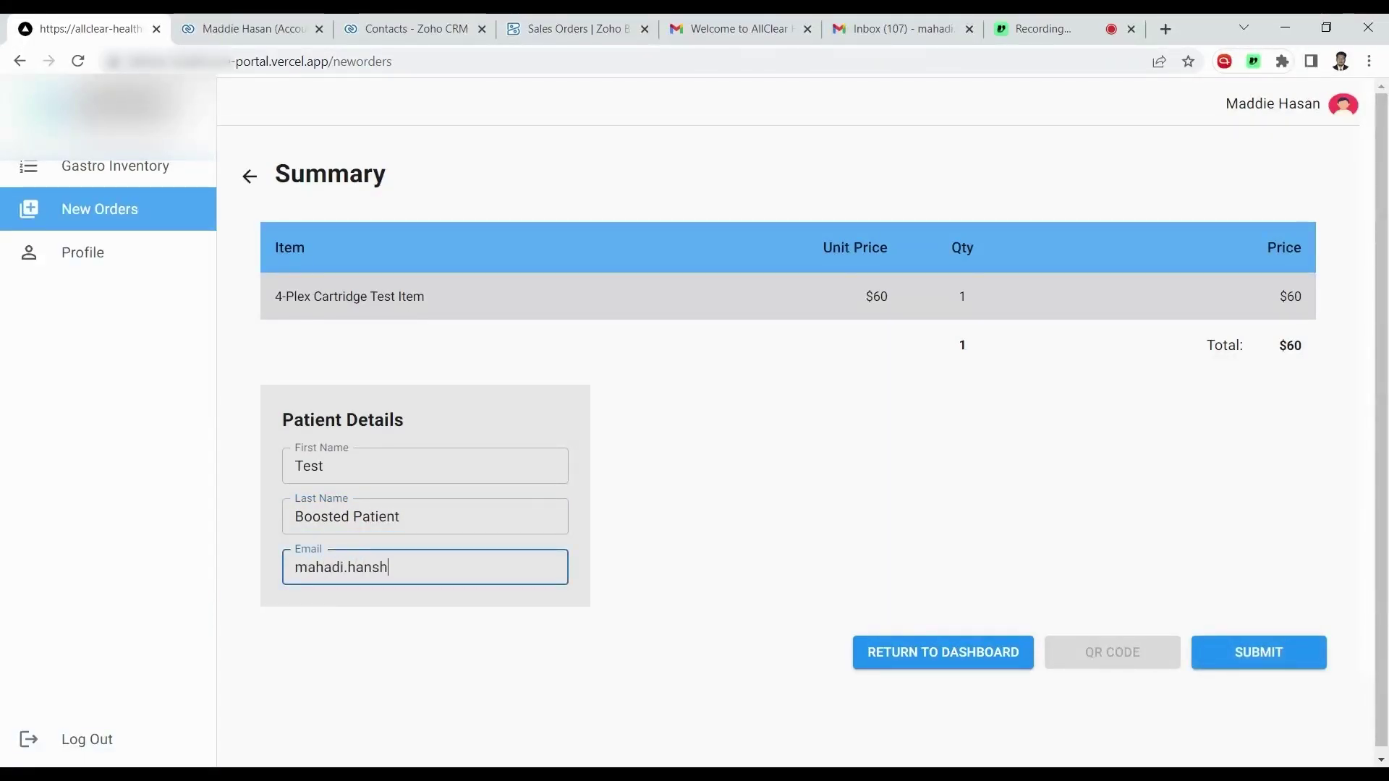
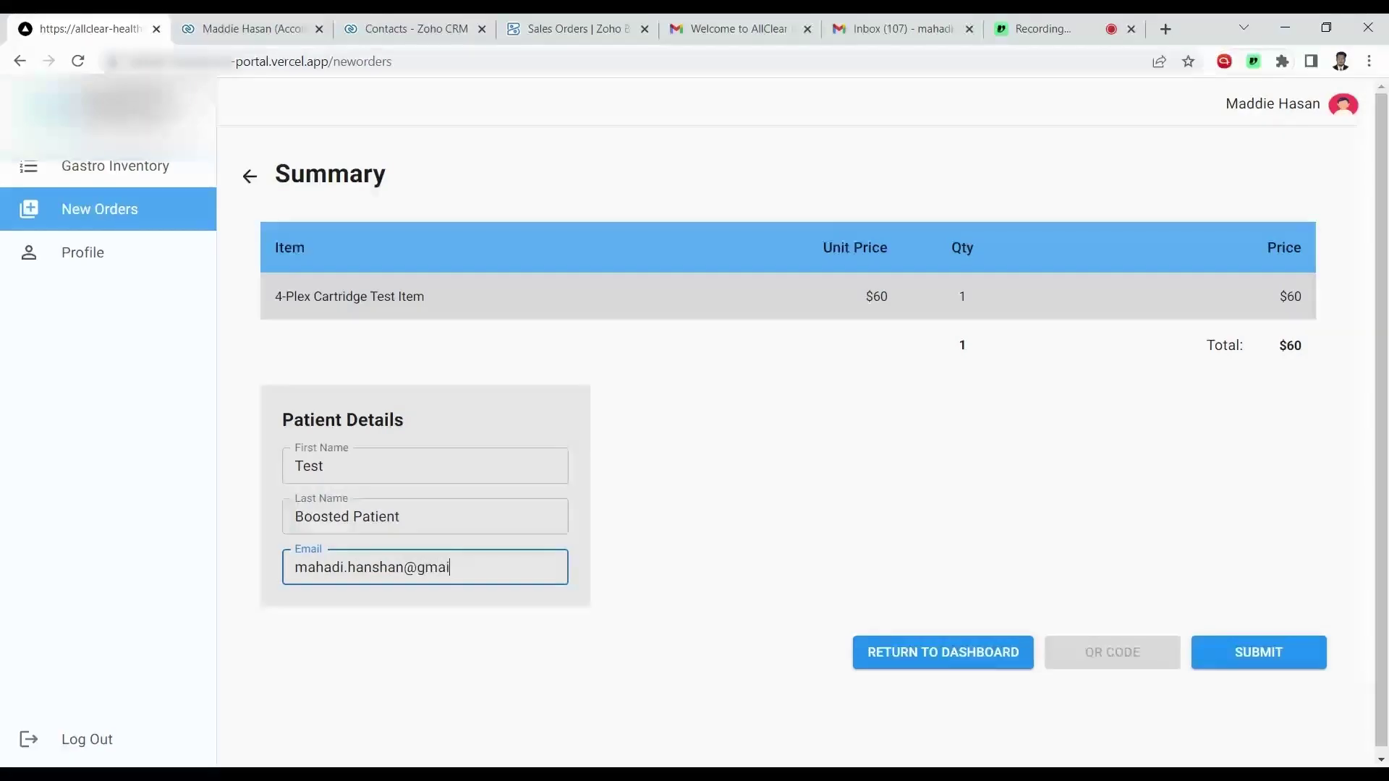
pyautogui.click(614, 564)
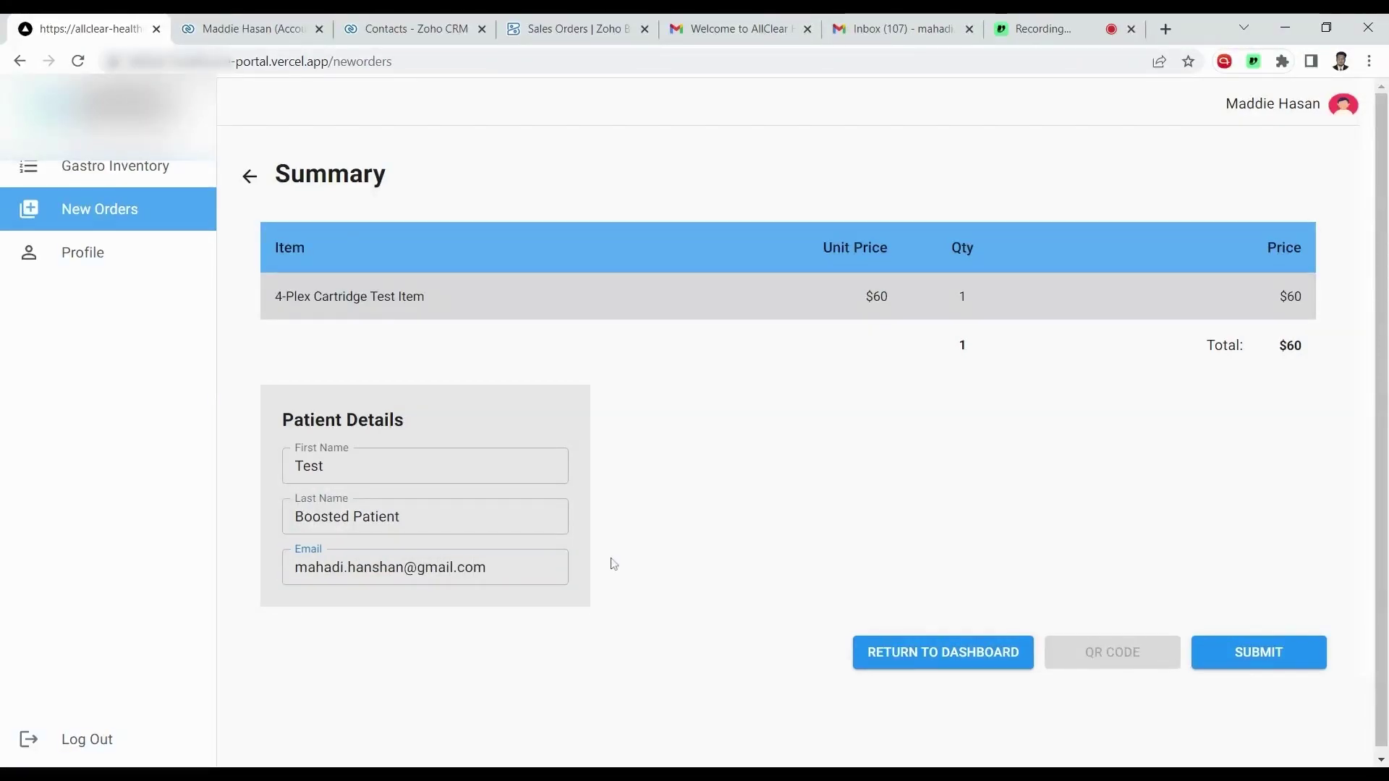
# Submit the $60 patient order and close the payment QR code popup.
pyautogui.click(1260, 666)
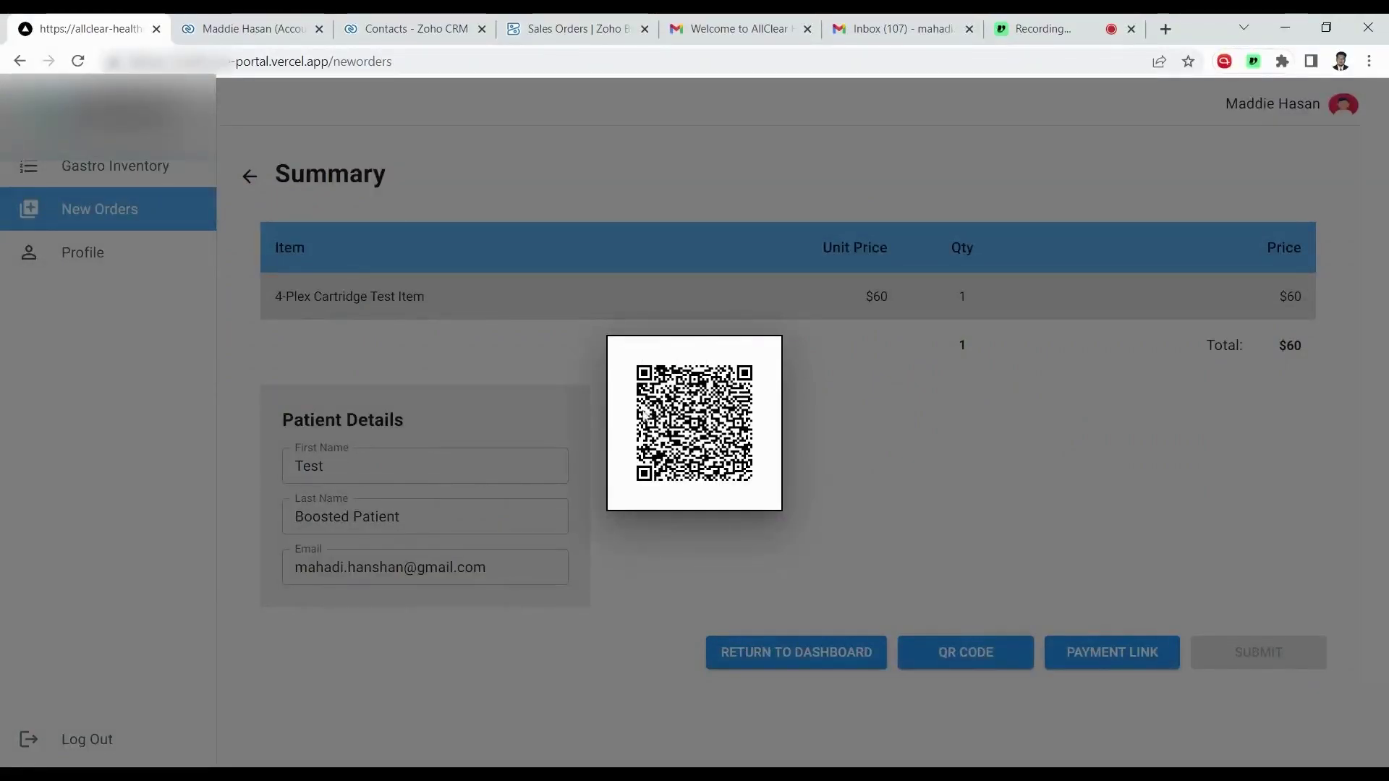
pyautogui.click(893, 433)
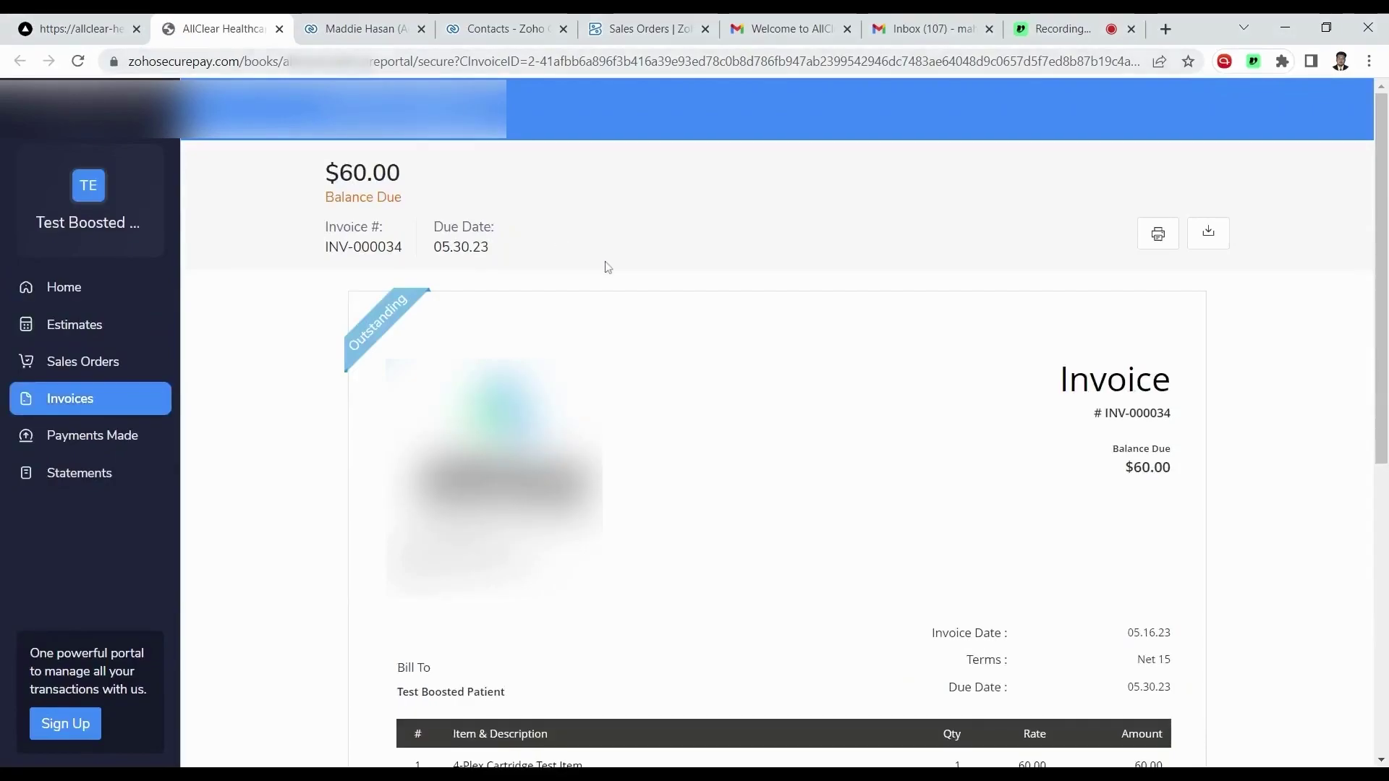
# Check the invoice's 4-Plex item line and $60.00 total, then go to the Gmail inbox.
pyautogui.scroll(-3, 605, 265)
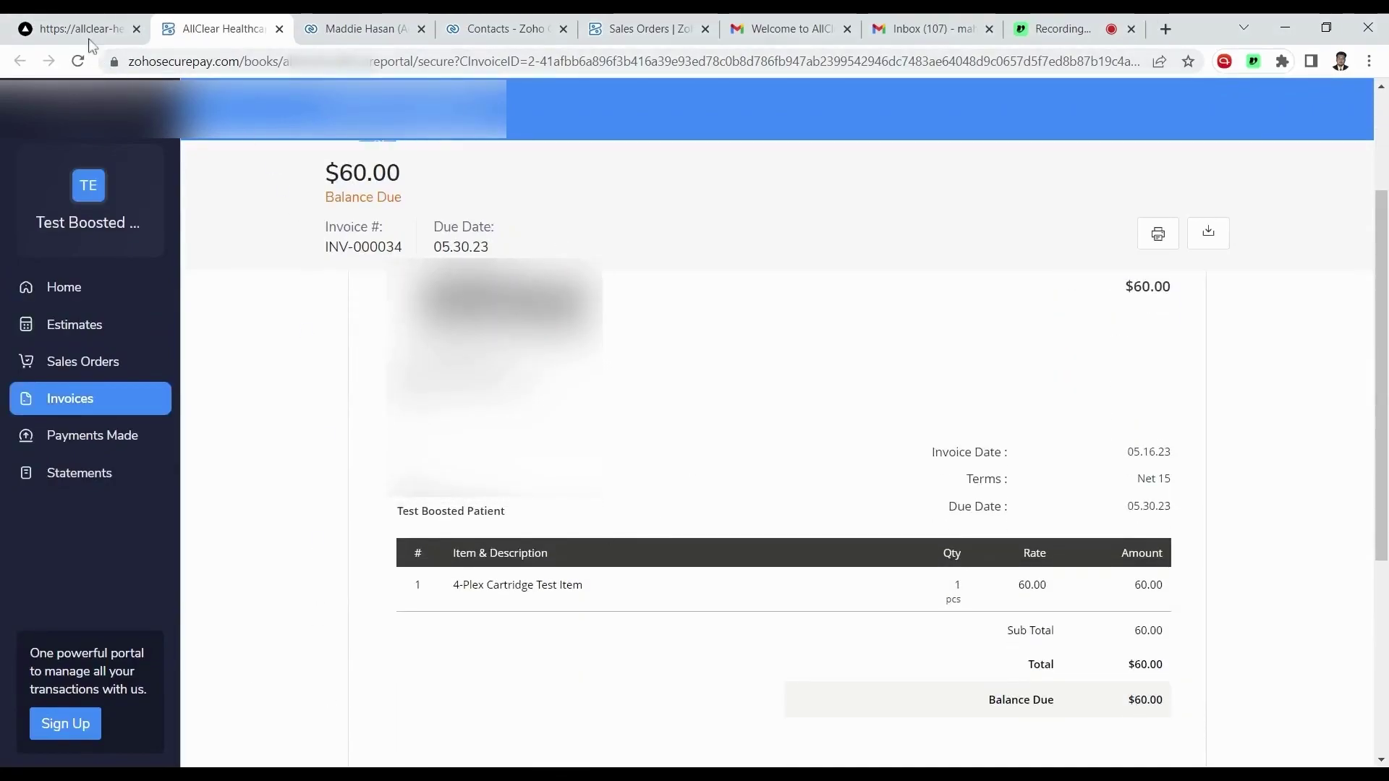
pyautogui.click(922, 28)
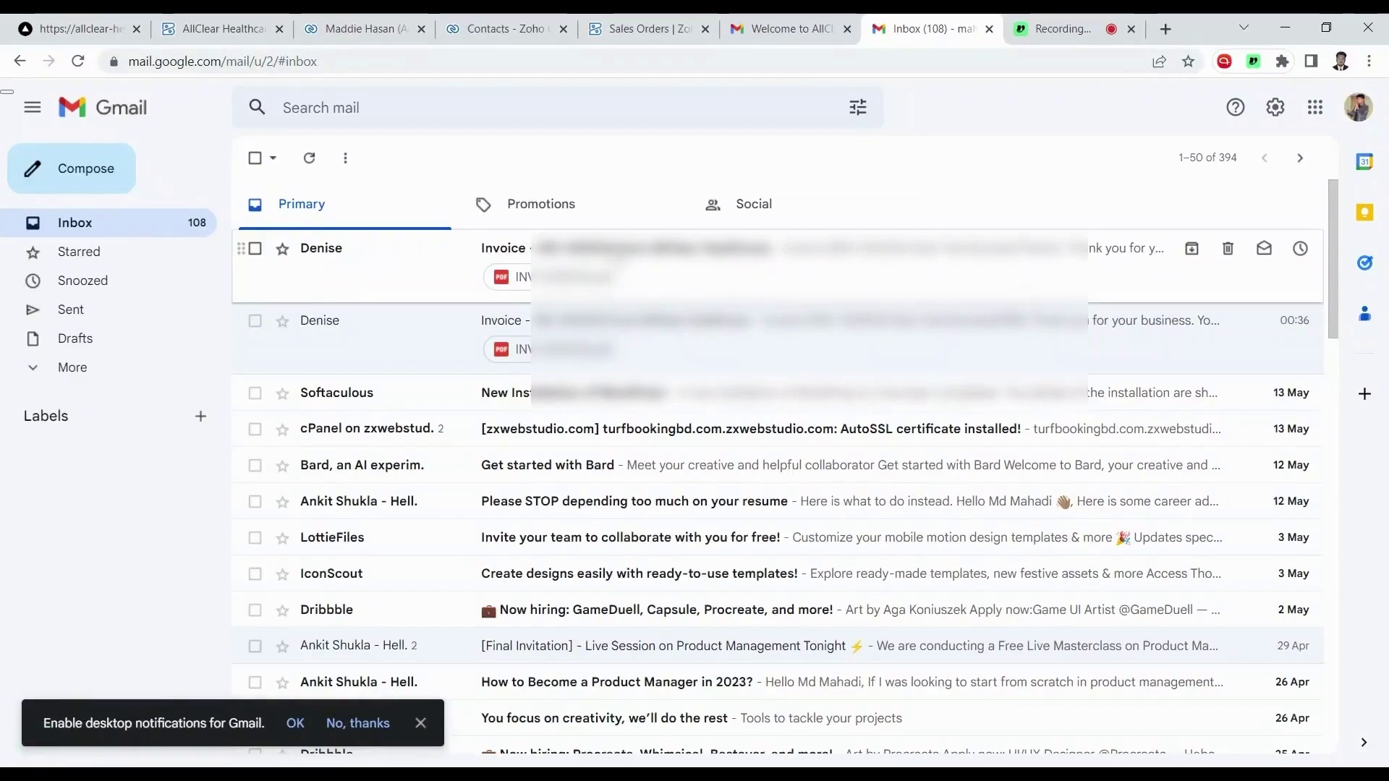
# Open the newest invoice email and review the INV-000034 $60.00 amount and PAY NOW button.
pyautogui.click(629, 254)
pyautogui.scroll(-3, 673, 444)
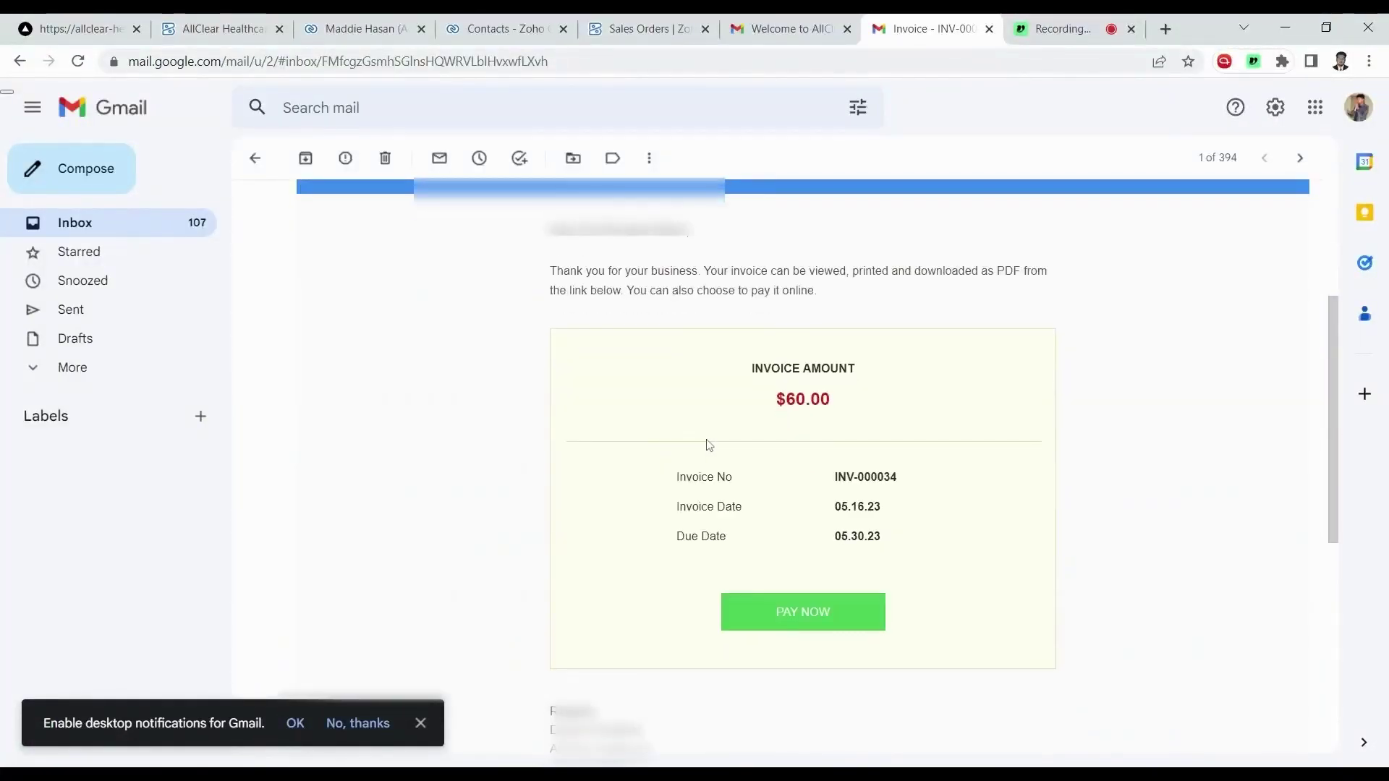
pyautogui.scroll(-3, 709, 442)
pyautogui.scroll(5, 698, 434)
pyautogui.scroll(-5, 654, 397)
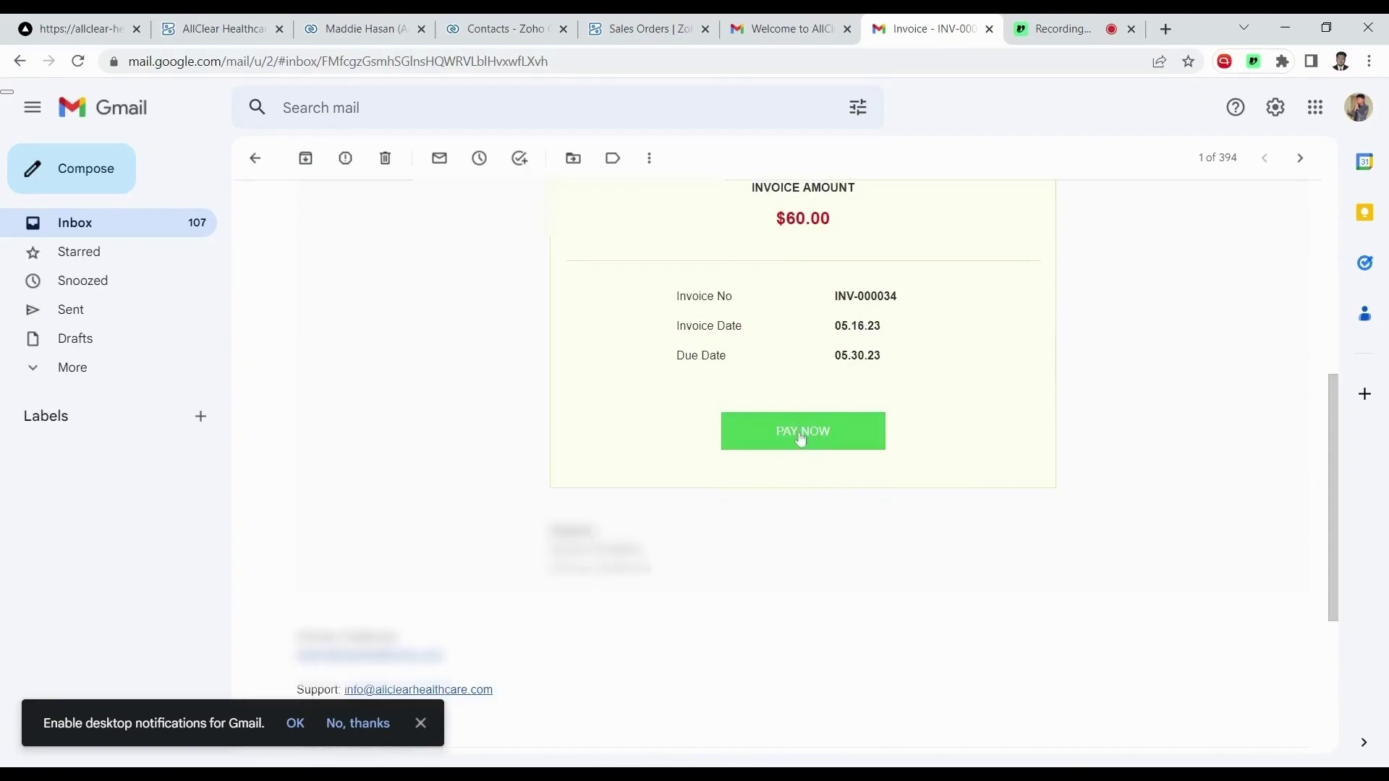
pyautogui.scroll(1, 770, 453)
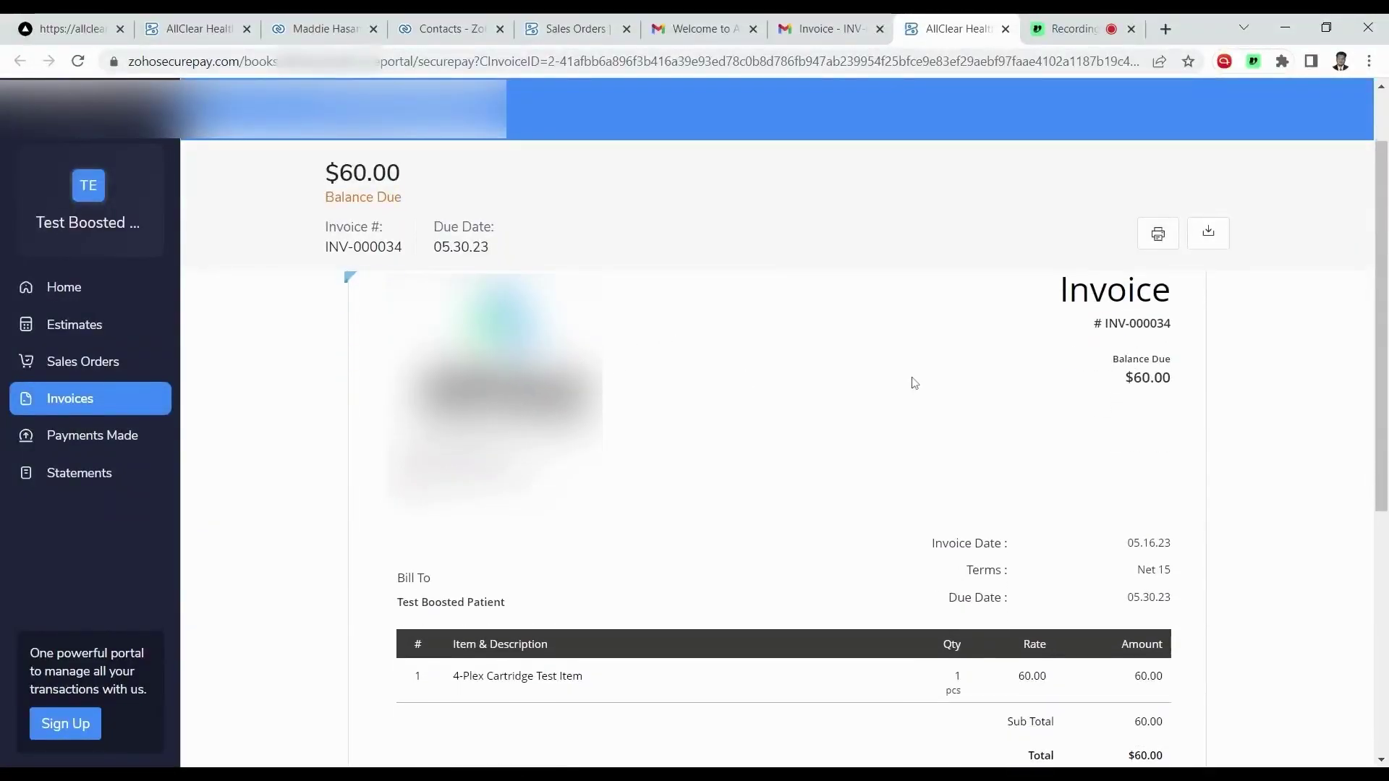
# Scroll invoice INV-000034 to check the Notes QR code and the $60.00 balance due.
pyautogui.scroll(-4, 910, 382)
pyautogui.scroll(3, 887, 368)
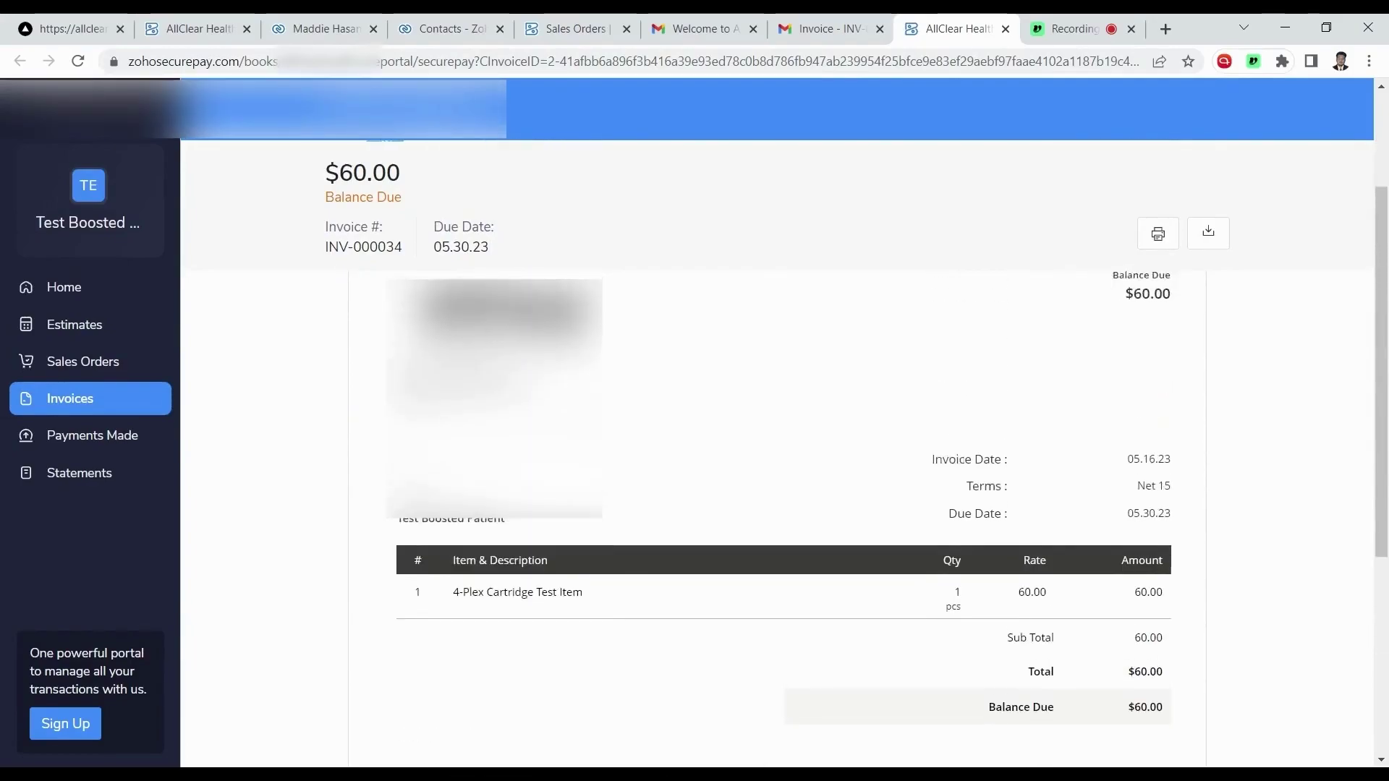
pyautogui.scroll(3, 837, 390)
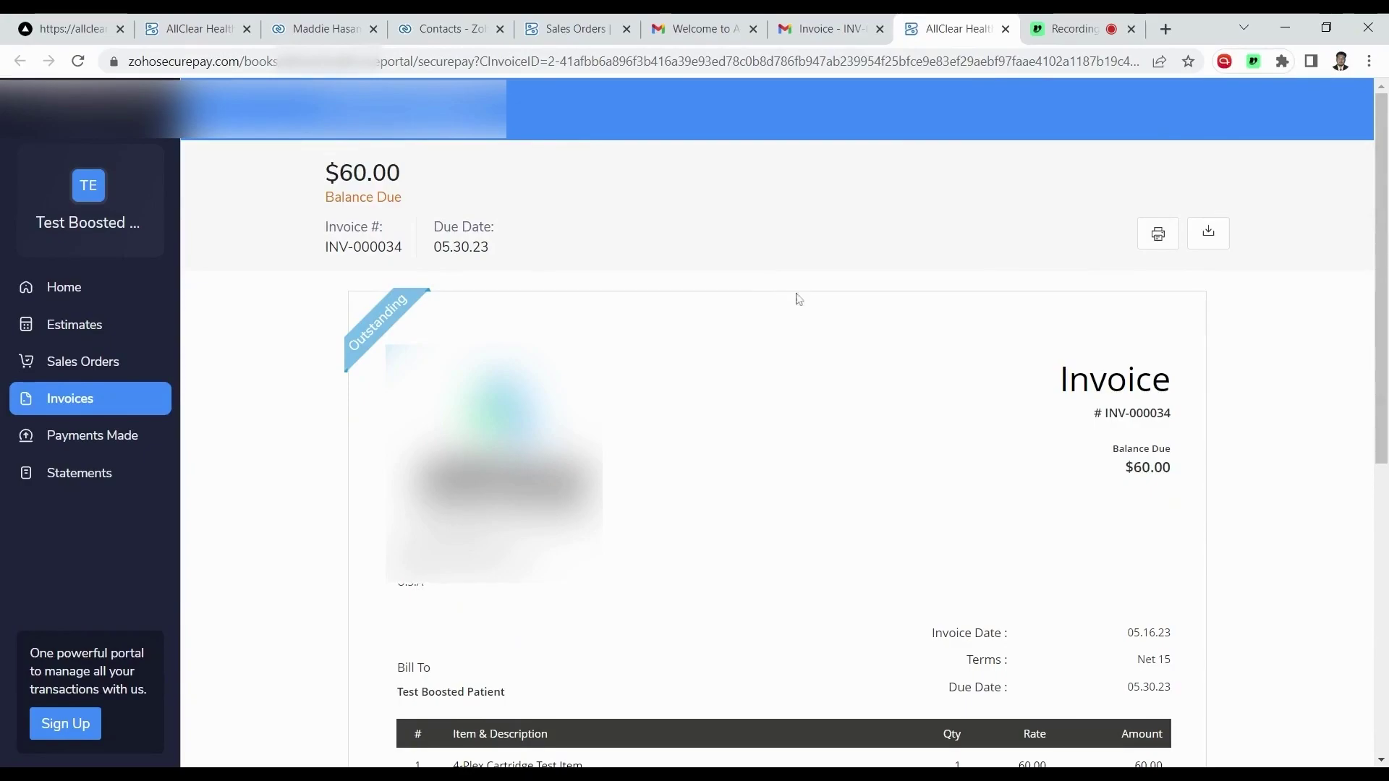
pyautogui.scroll(-6, 825, 285)
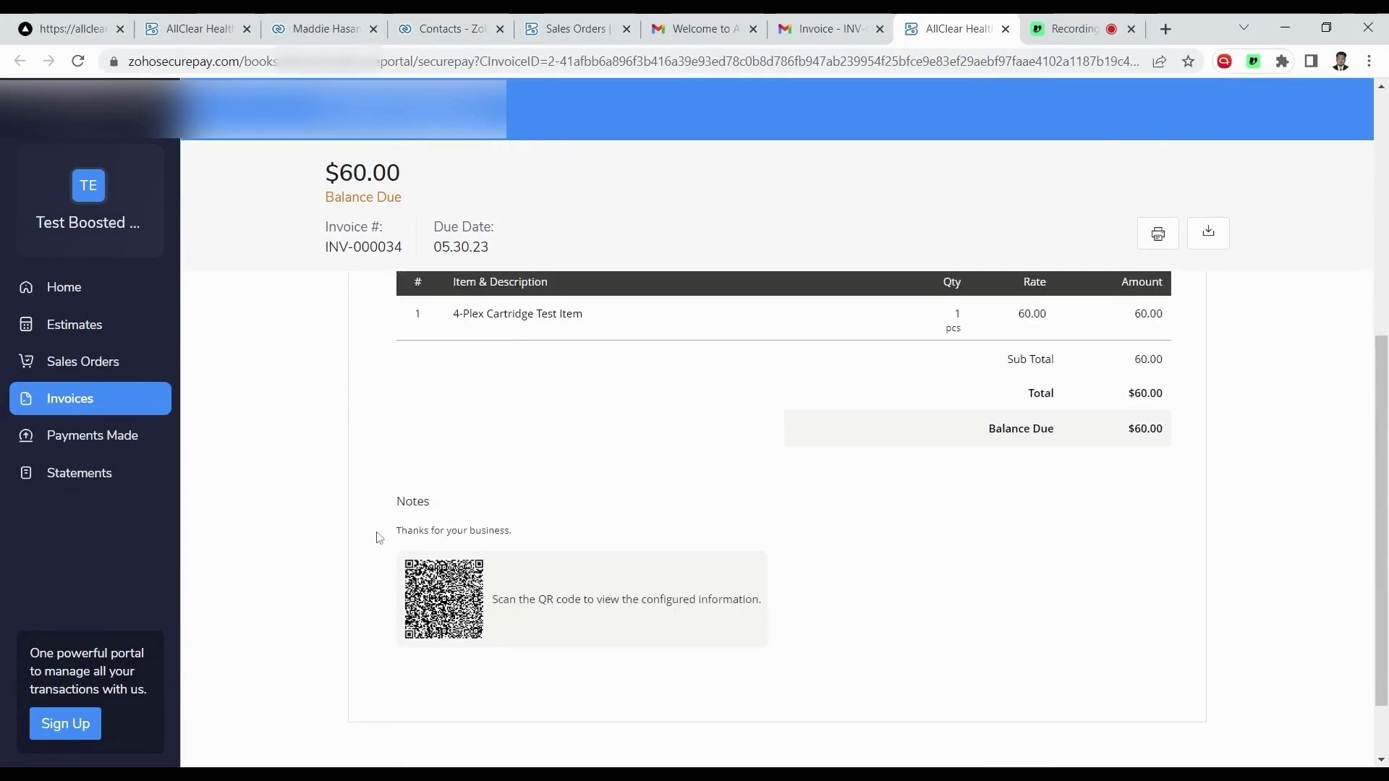
pyautogui.scroll(3, 605, 456)
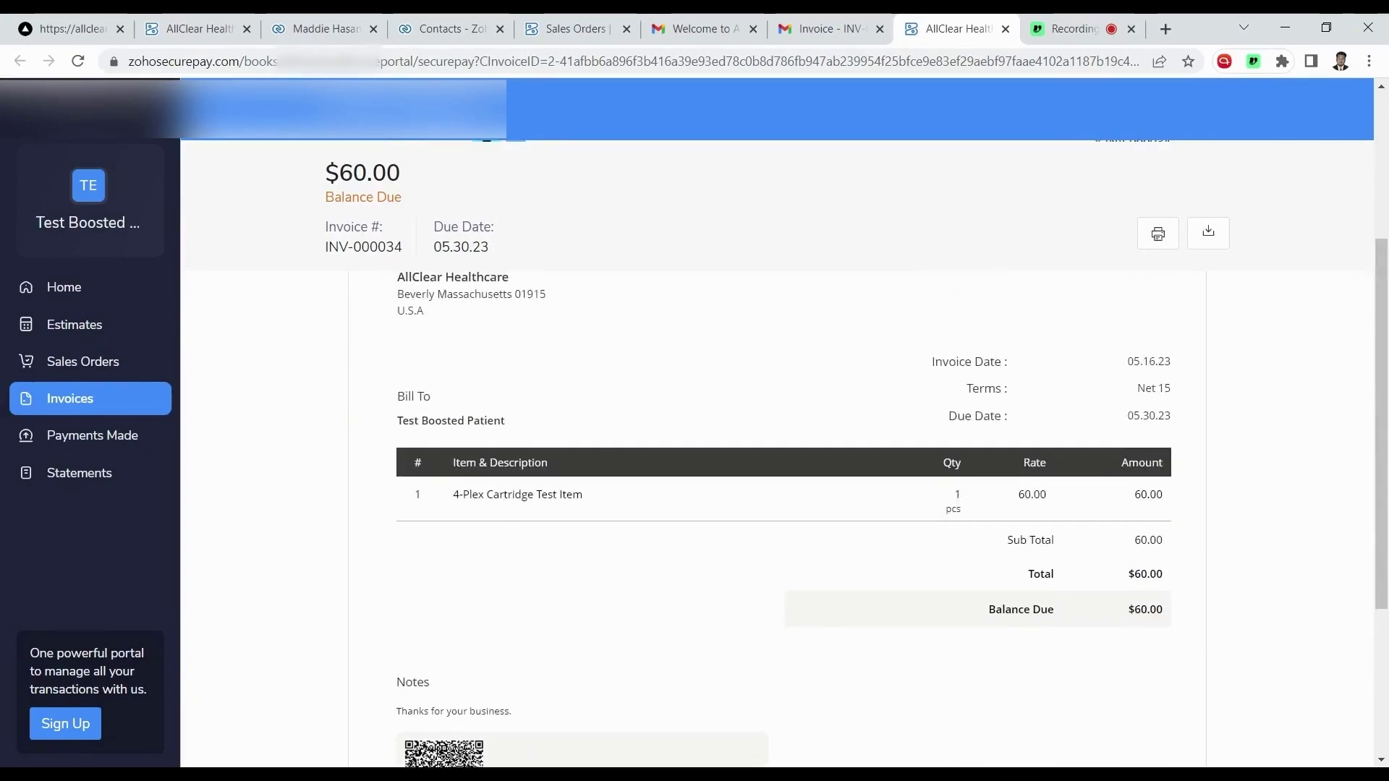
pyautogui.scroll(4, 567, 487)
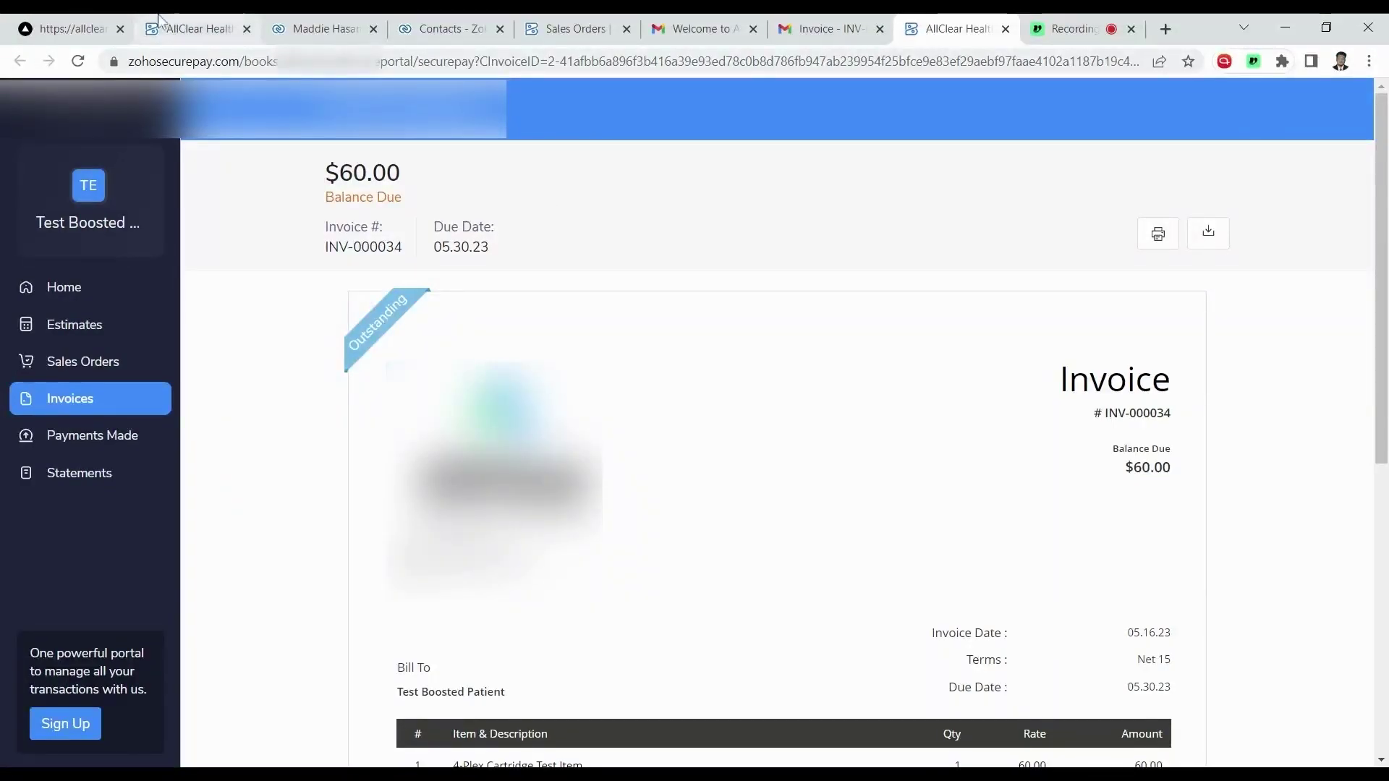
# Go back to the portal's order summary listing one 4-Plex Cartridge Test Item at $60.
pyautogui.click(69, 29)
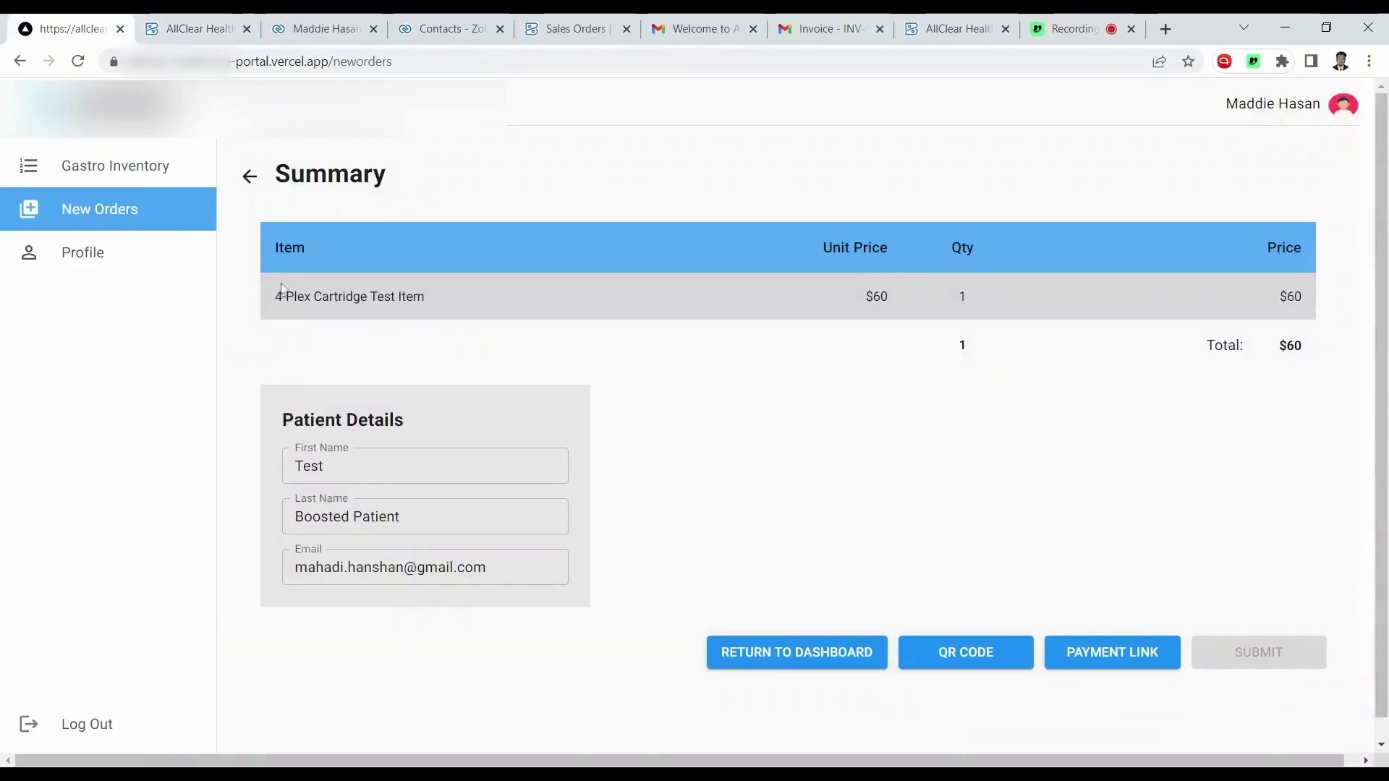